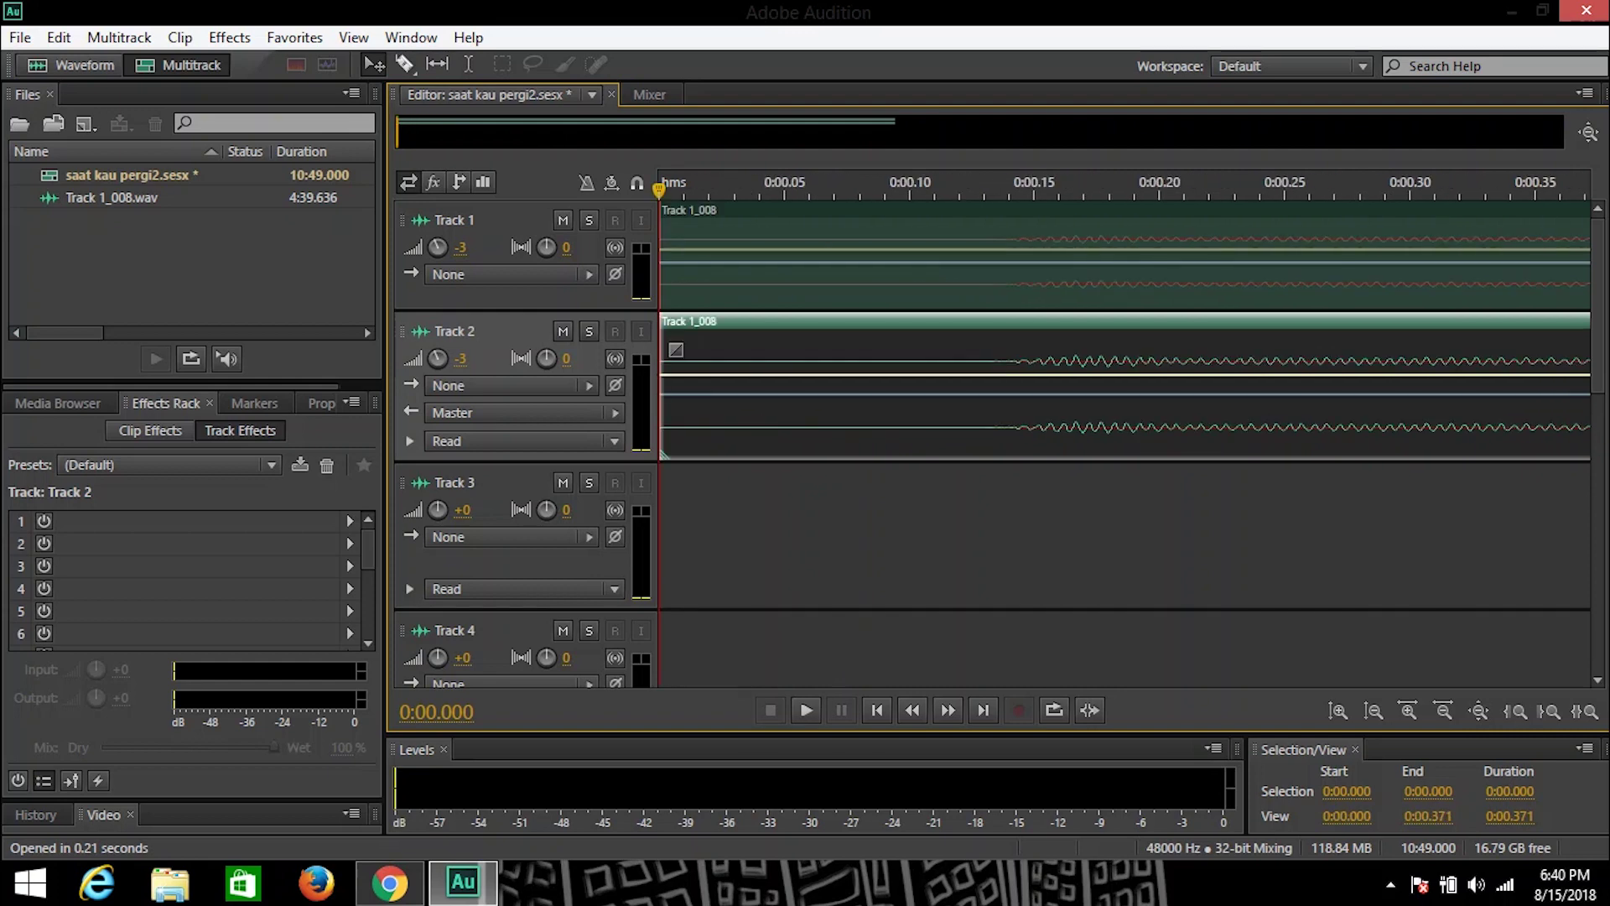
Shift the Track 2 clip slightly later so its waveform starts at the playhead placed at 0:00.150, and enlarge the track heights
left_click(1027, 190)
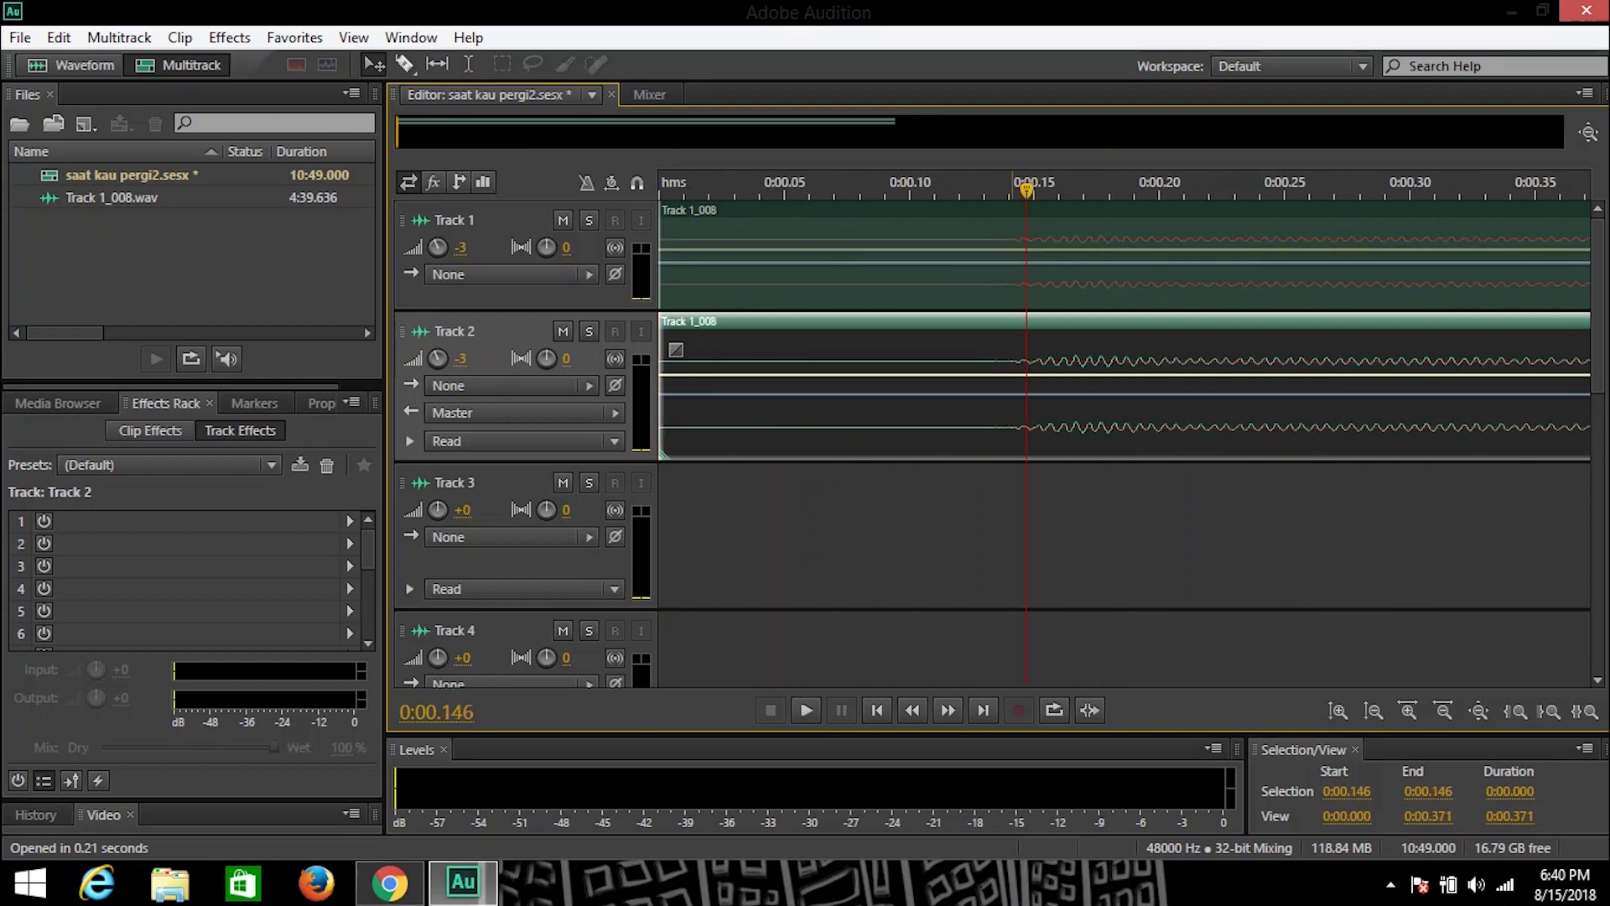
left_click_drag(1012, 190, 1036, 189)
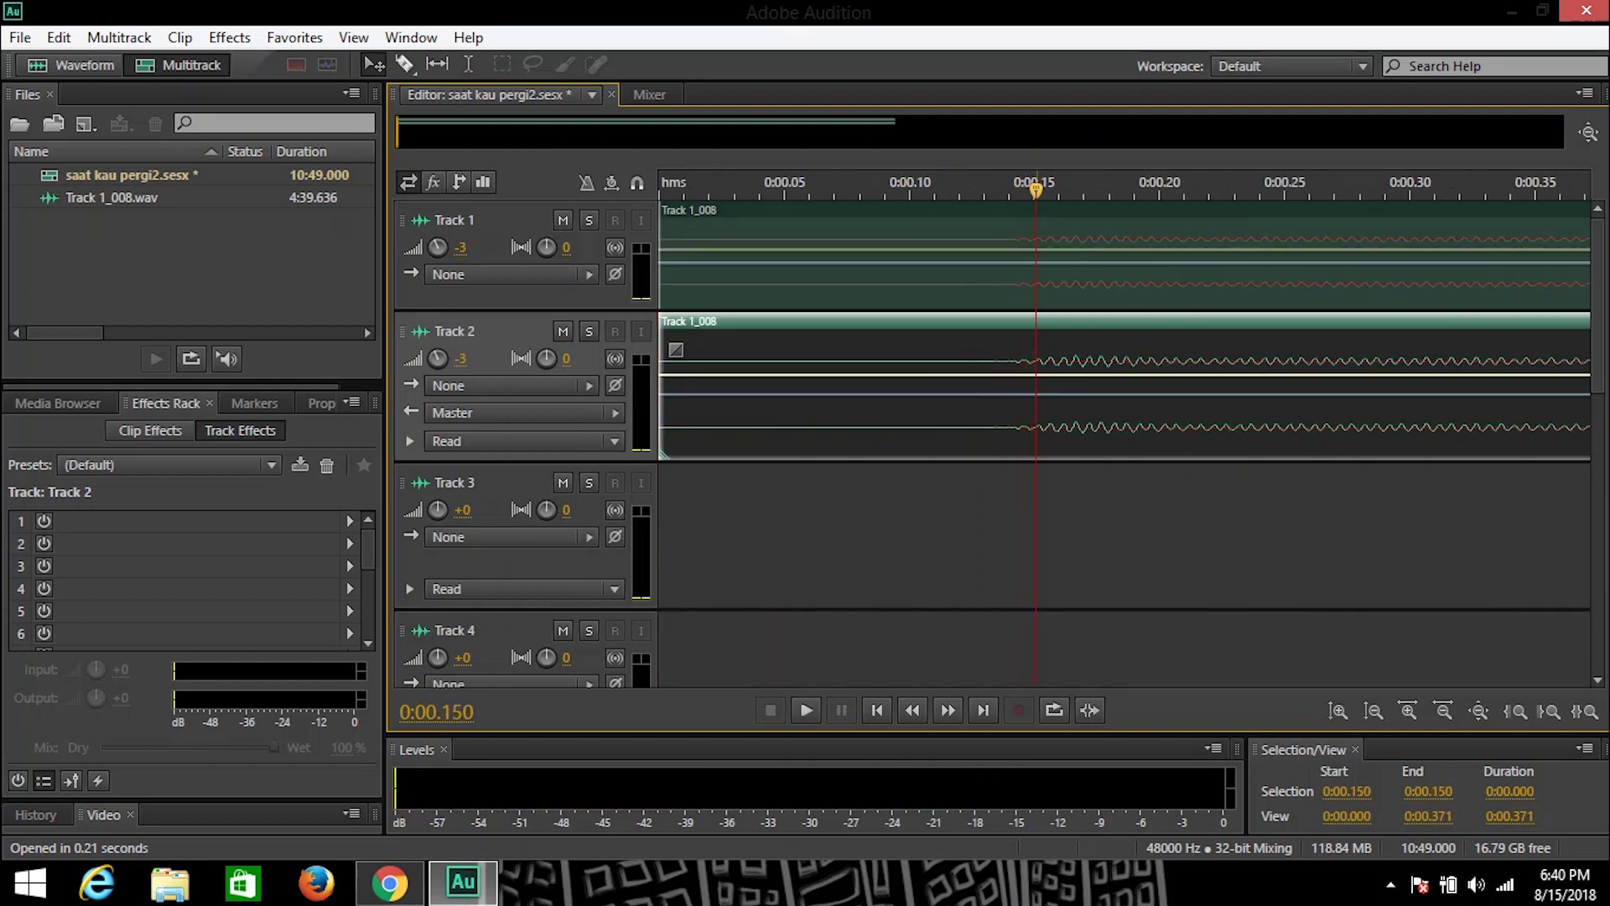
left_click_drag(931, 340, 949, 339)
scroll(436, 359, "down", 5)
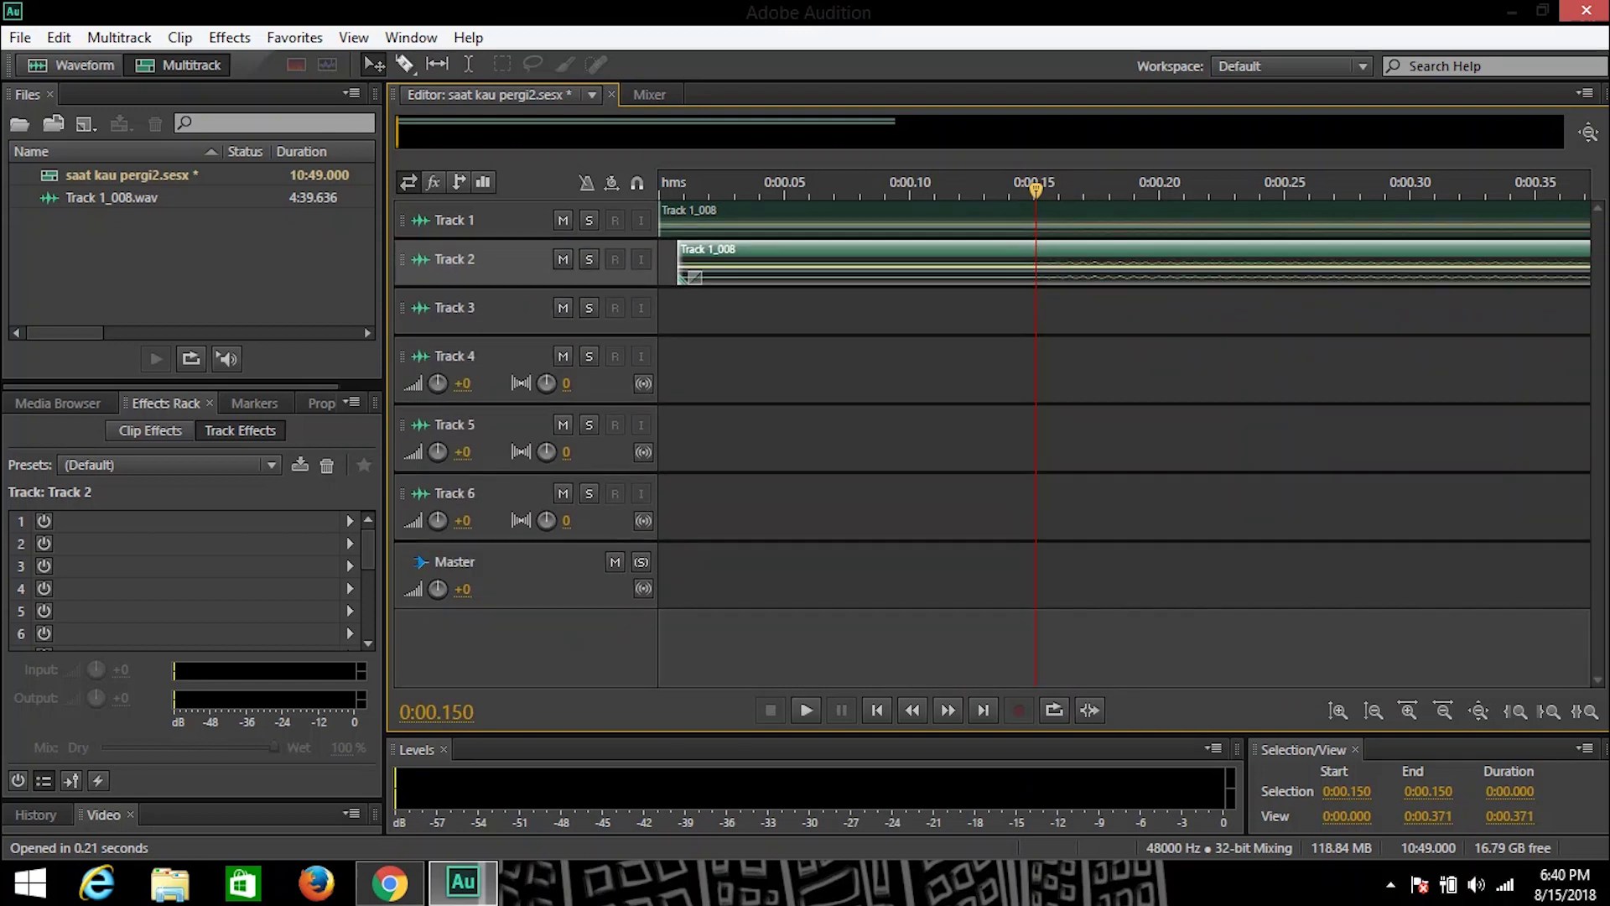
scroll(445, 275, "up", 5)
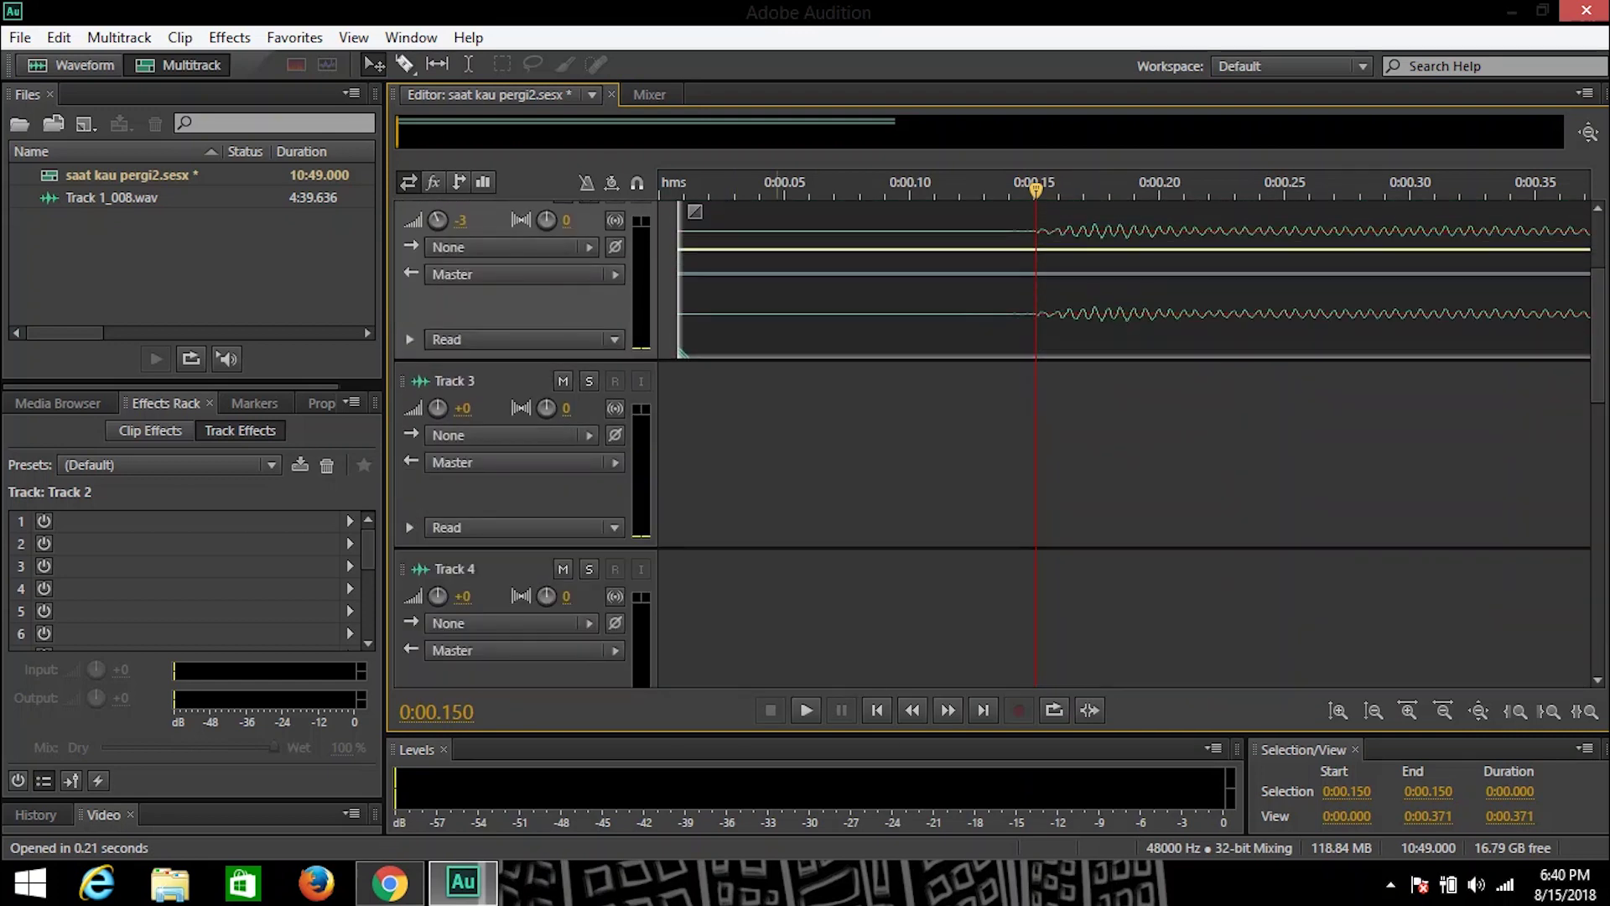
scroll(990, 436, "up", 2)
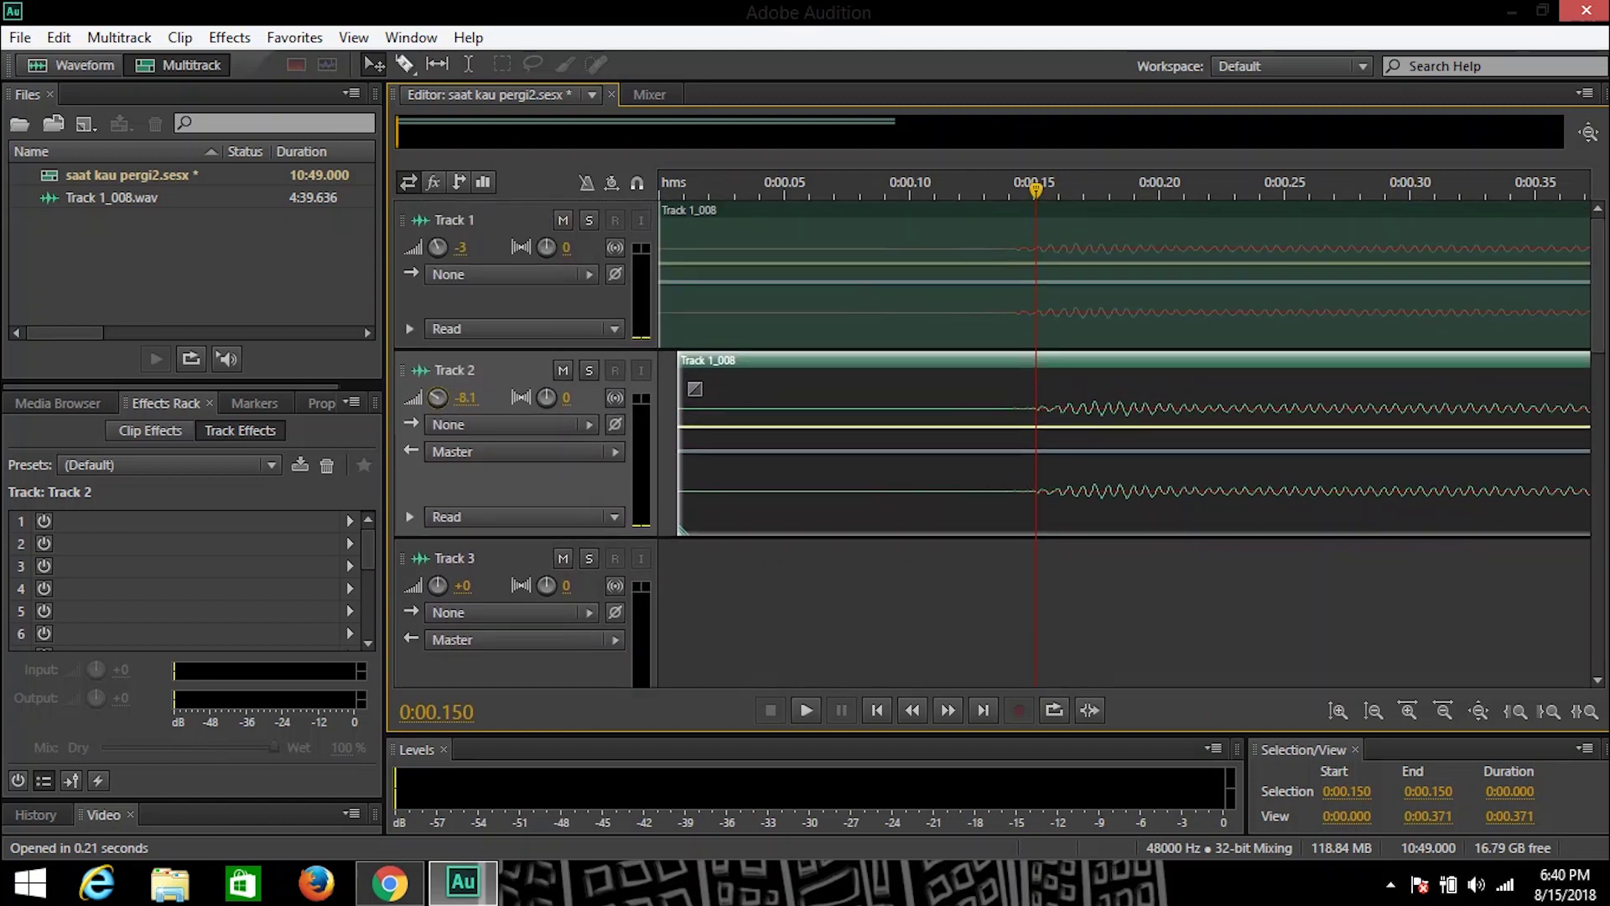
Mute Track 1 and audition Track 2 on its own with its volume at -10.2
left_click(563, 221)
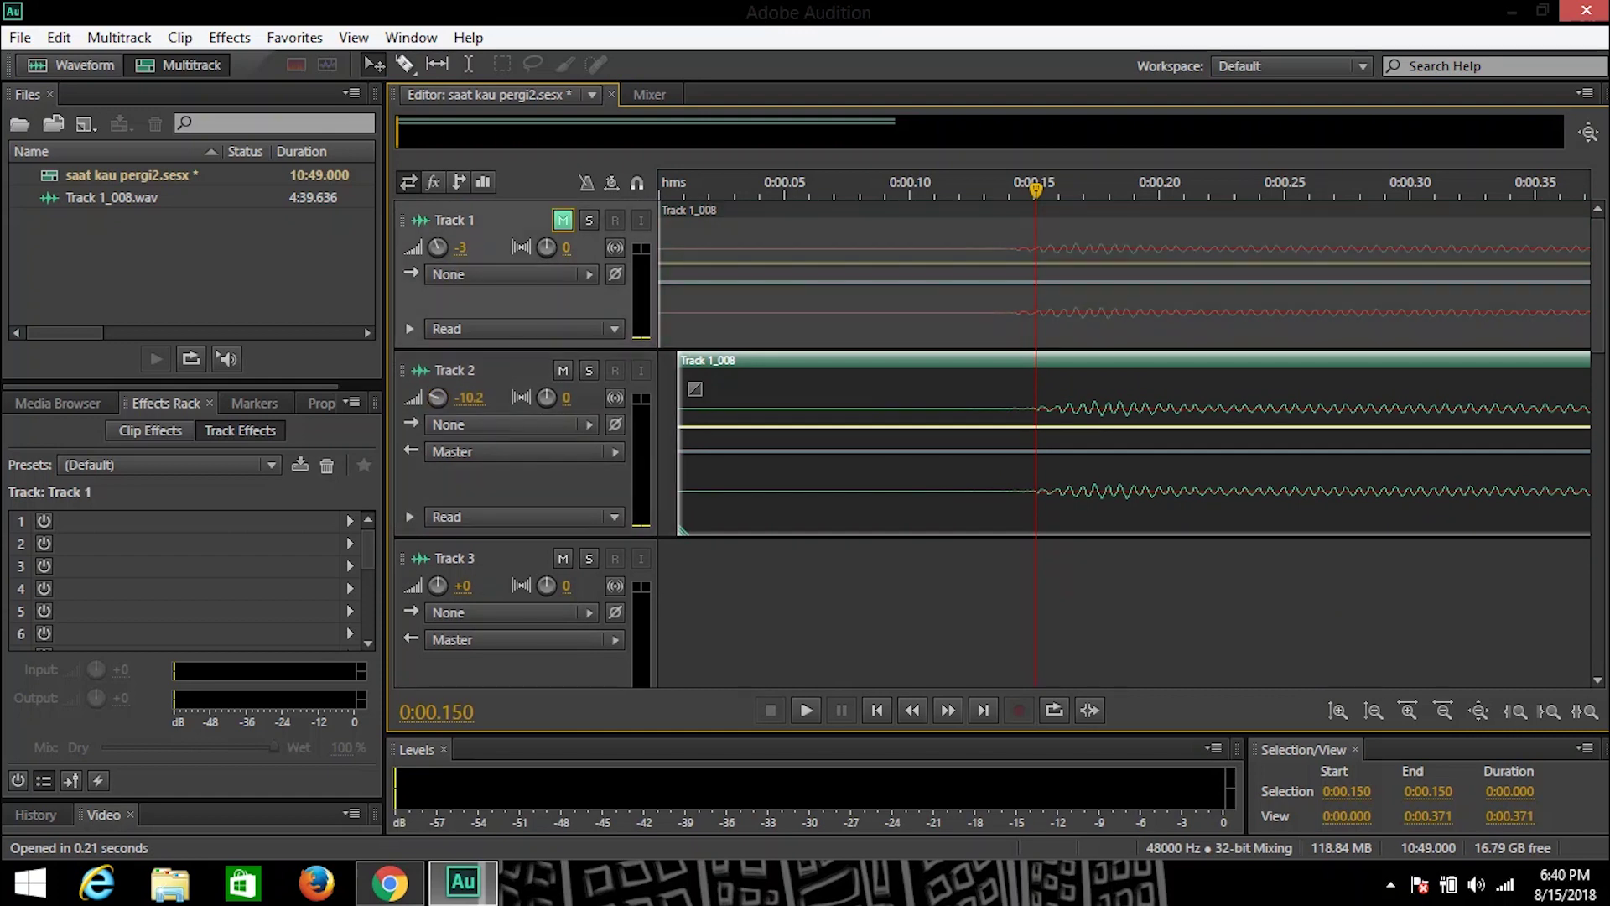
key("space")
key("space")
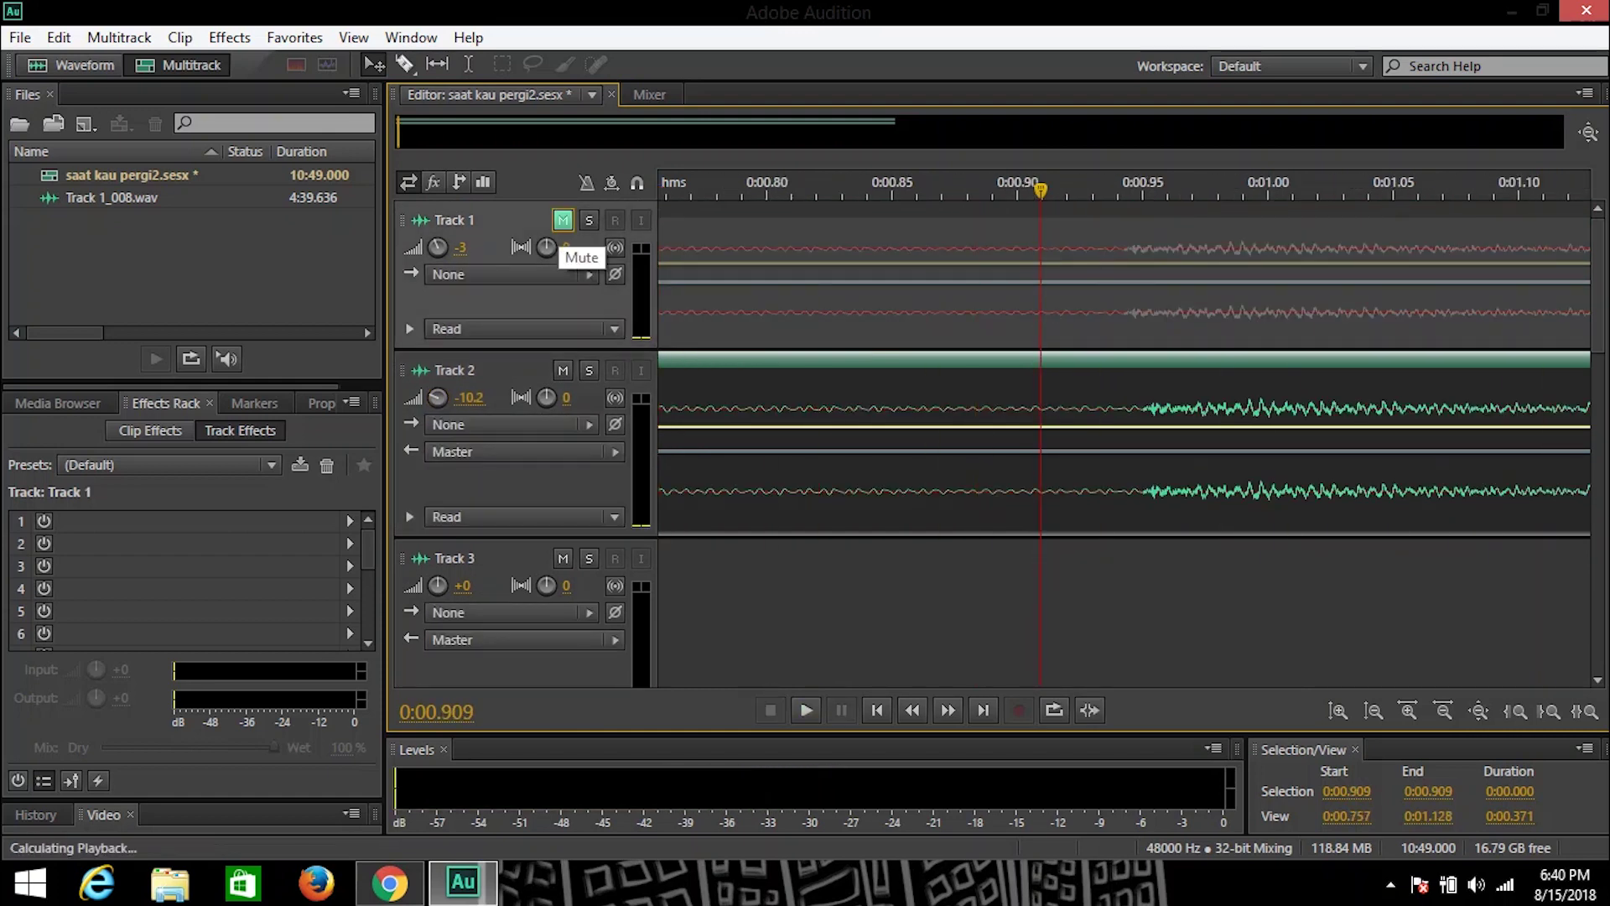
key("space")
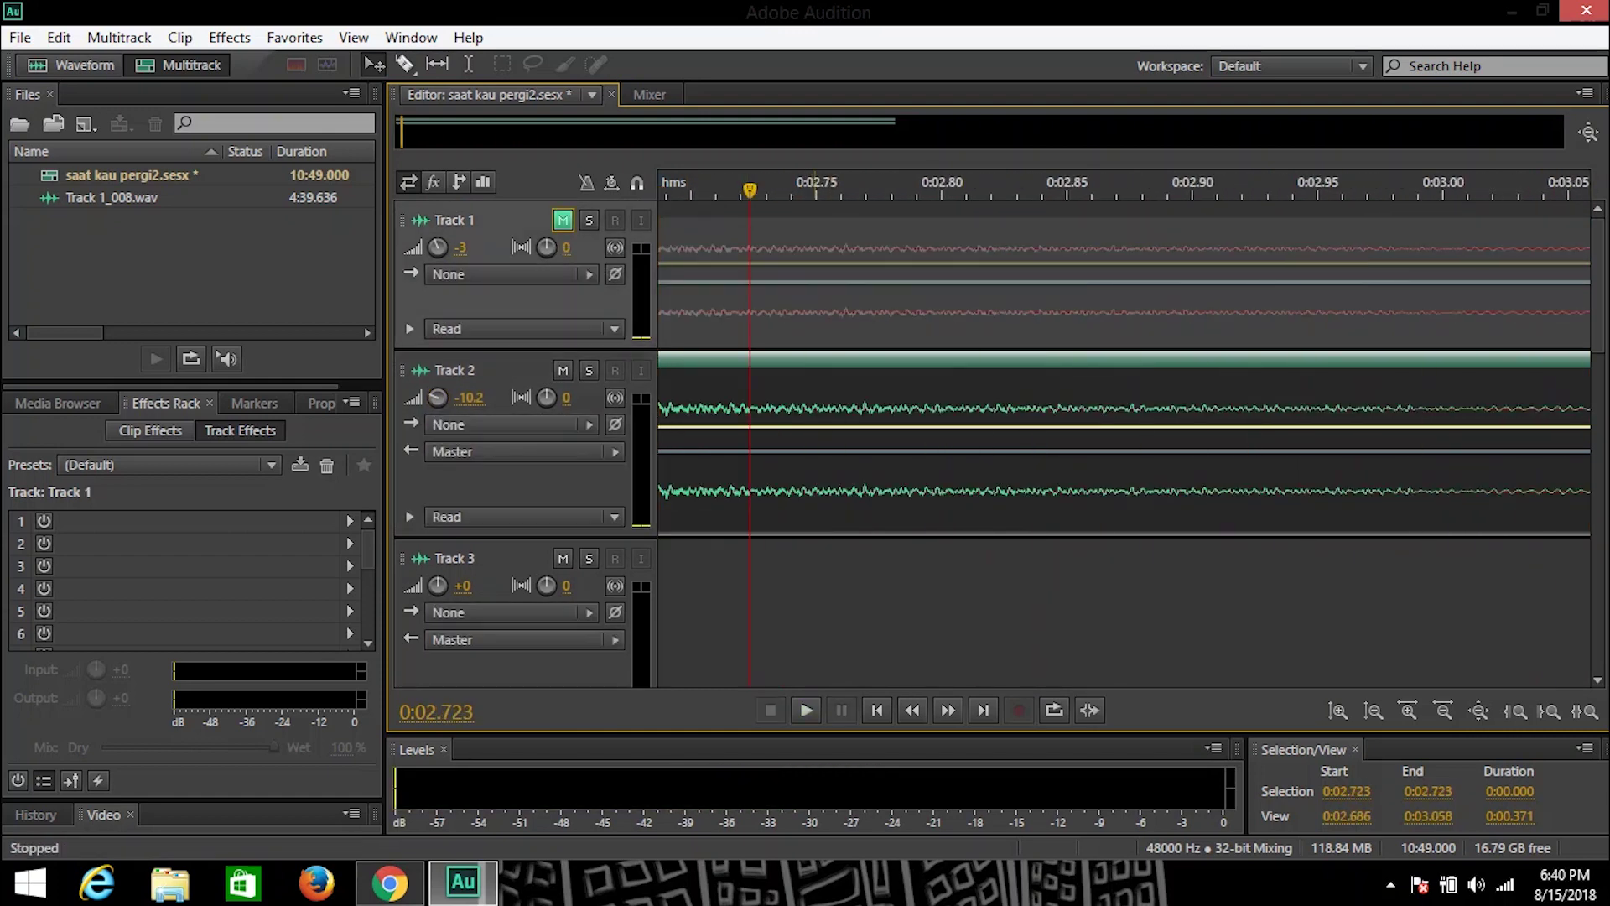
Lower Track 2's volume to -14.4 and audition it together with the unmuted Track 1, including the passage just before 2:00
left_click_drag(404, 132, 854, 132)
left_click_drag(755, 132, 730, 132)
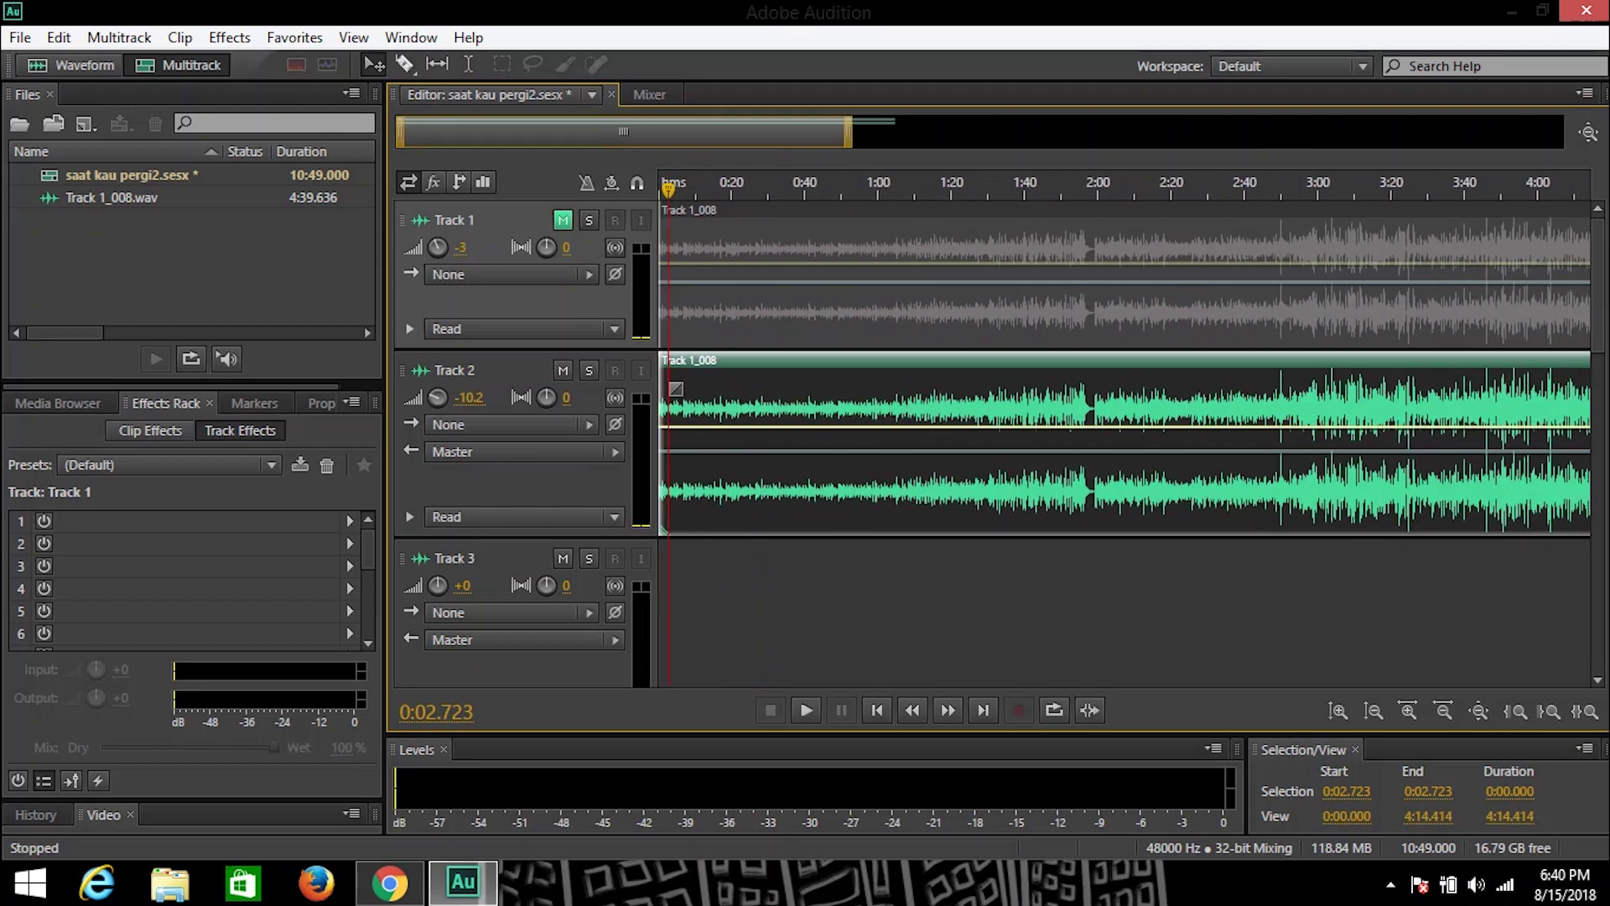
scroll(430, 397, "down", 2)
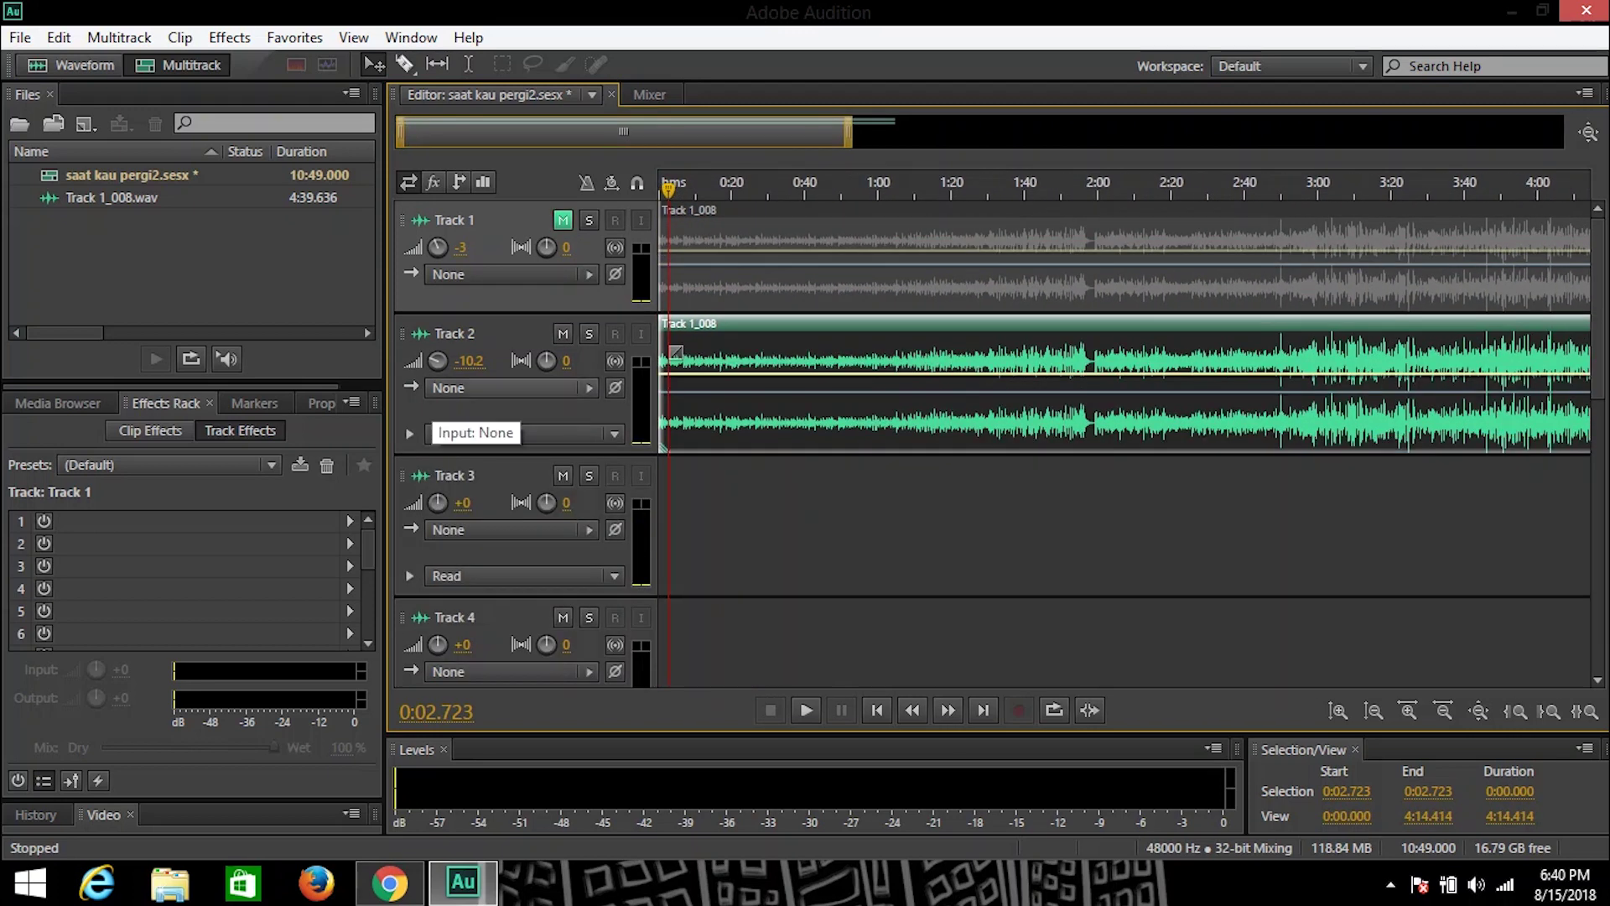
left_click_drag(439, 360, 431, 362)
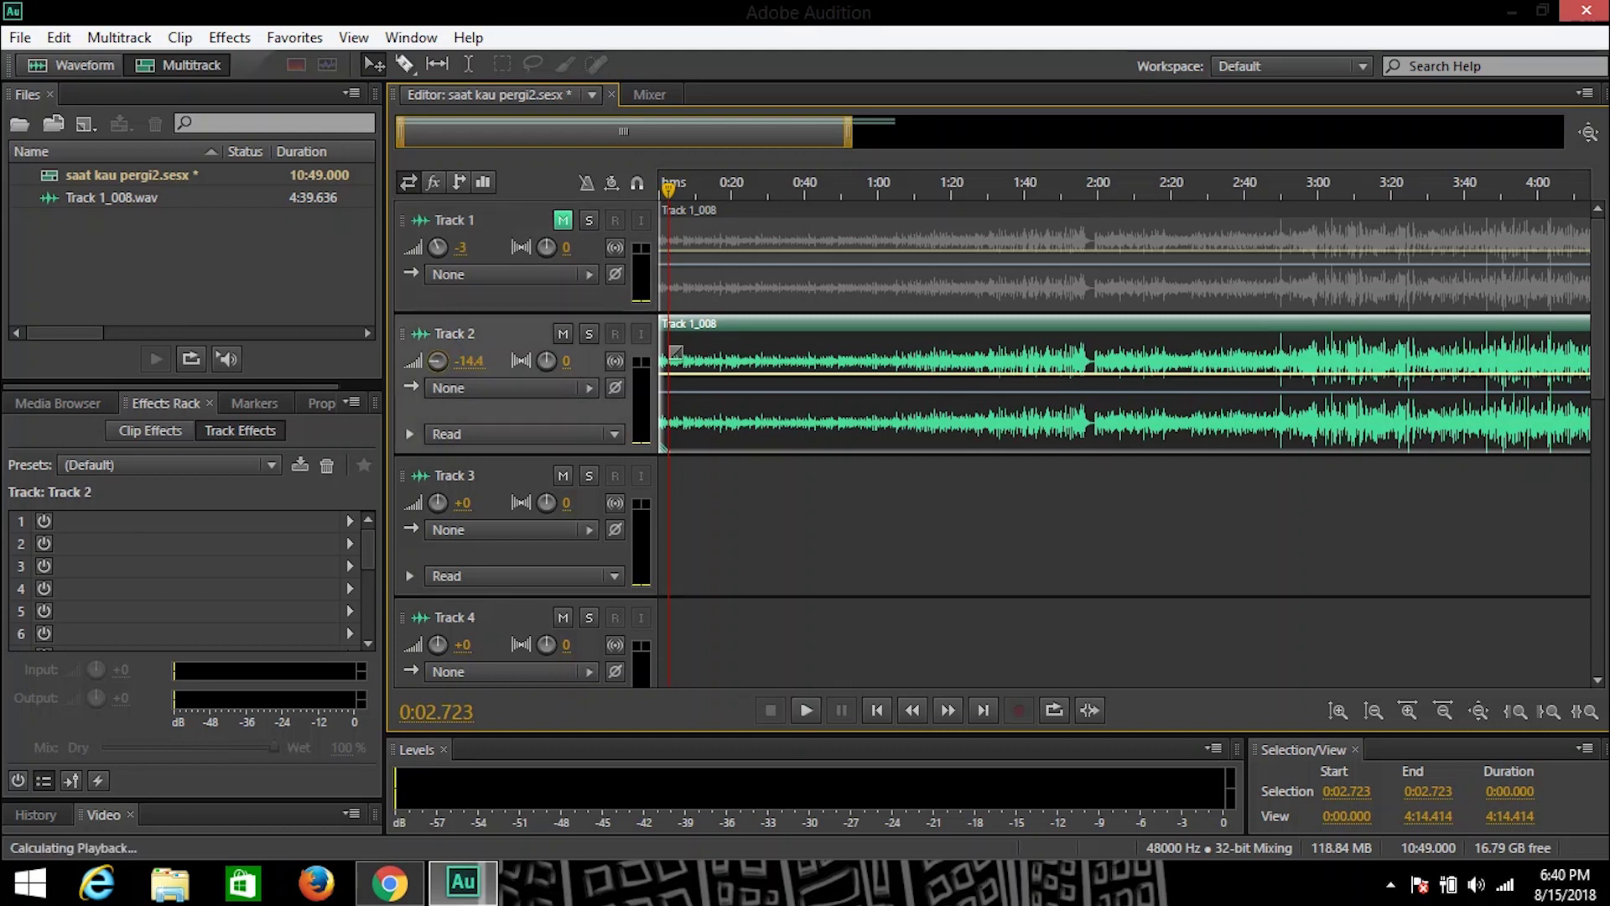
left_click(562, 220)
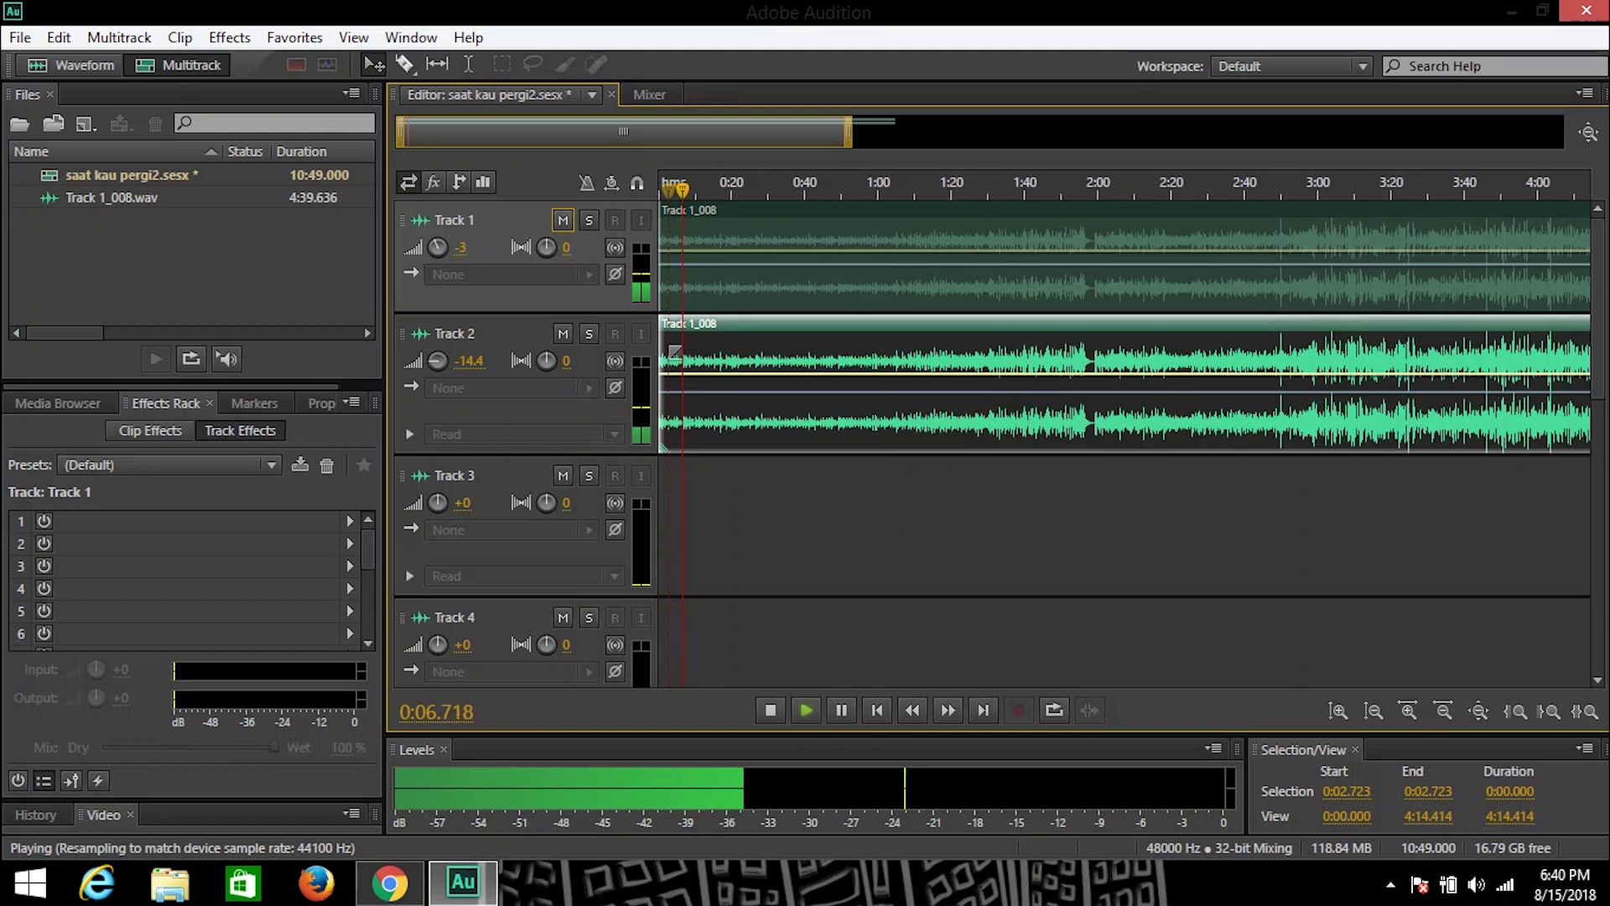
left_click(1071, 186)
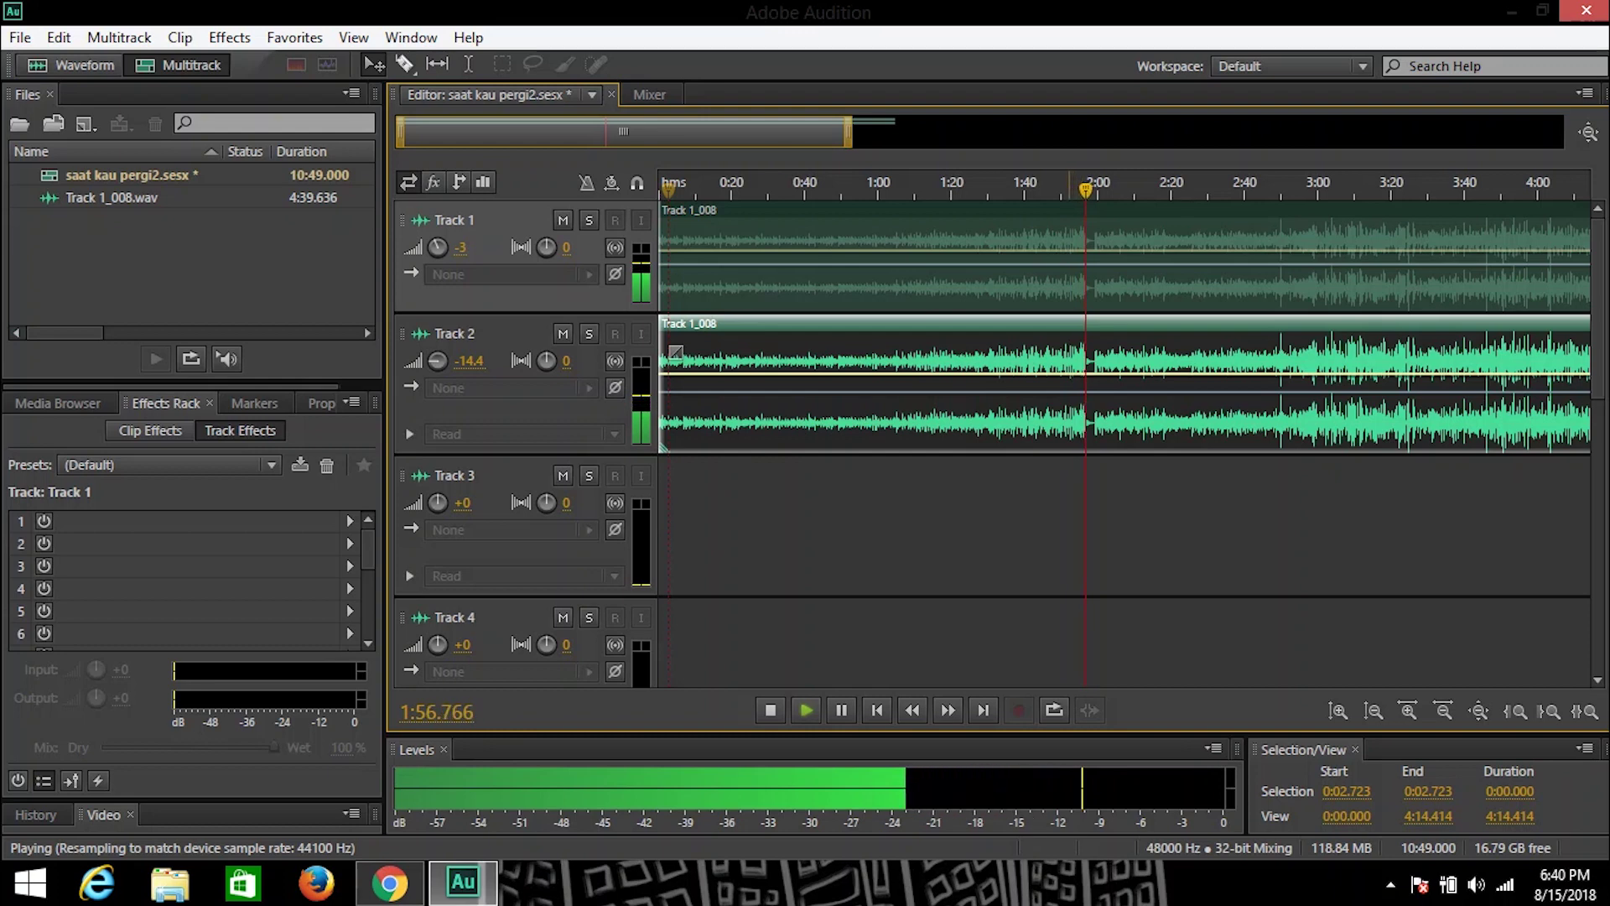
key("space")
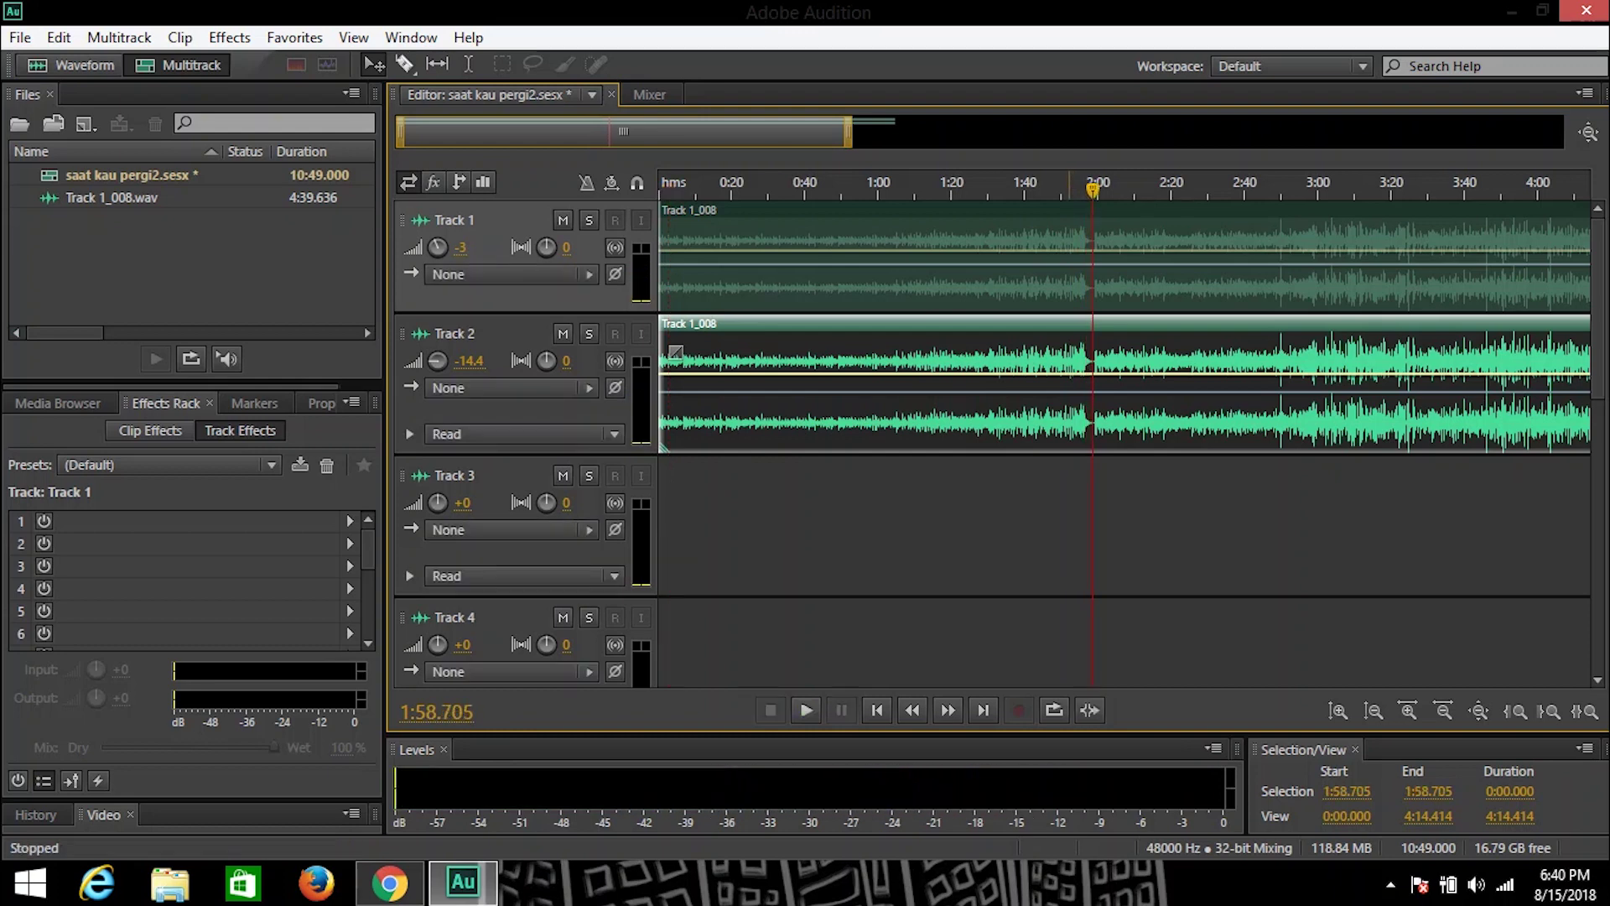
Add the Mastering effect with the Make Room For Vocals preset to Track 1's first rack slot and play the mix from the start
left_click(1015, 281)
left_click(350, 521)
mouse_move(504, 382)
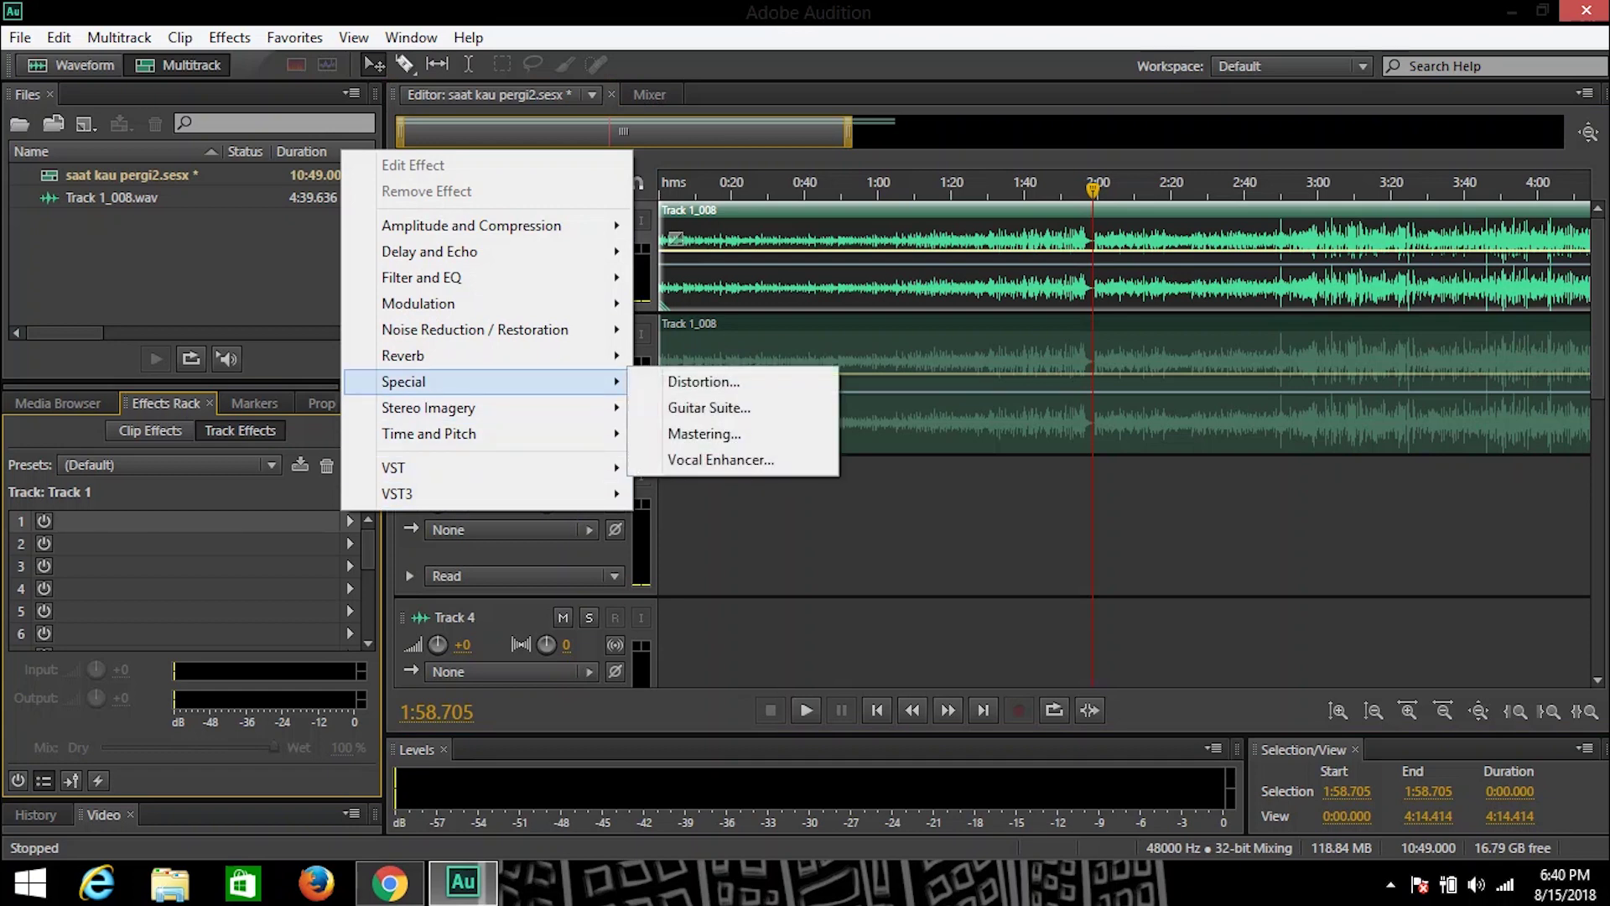
left_click(705, 434)
left_click(588, 209)
left_click(531, 367)
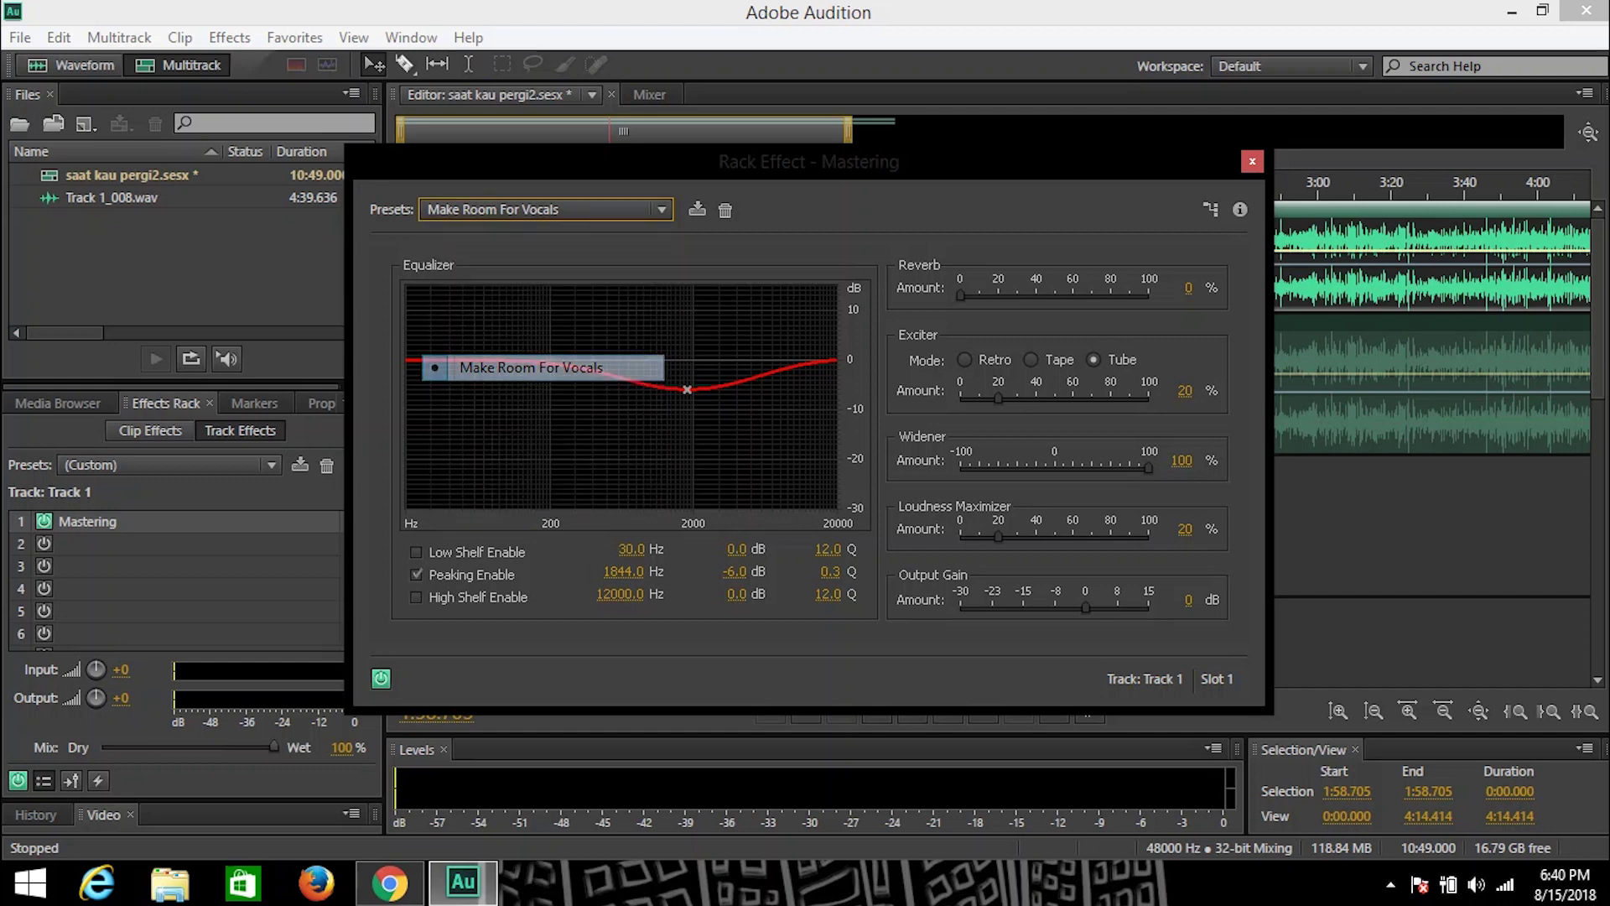
left_click(1251, 161)
key("Home")
key("space")
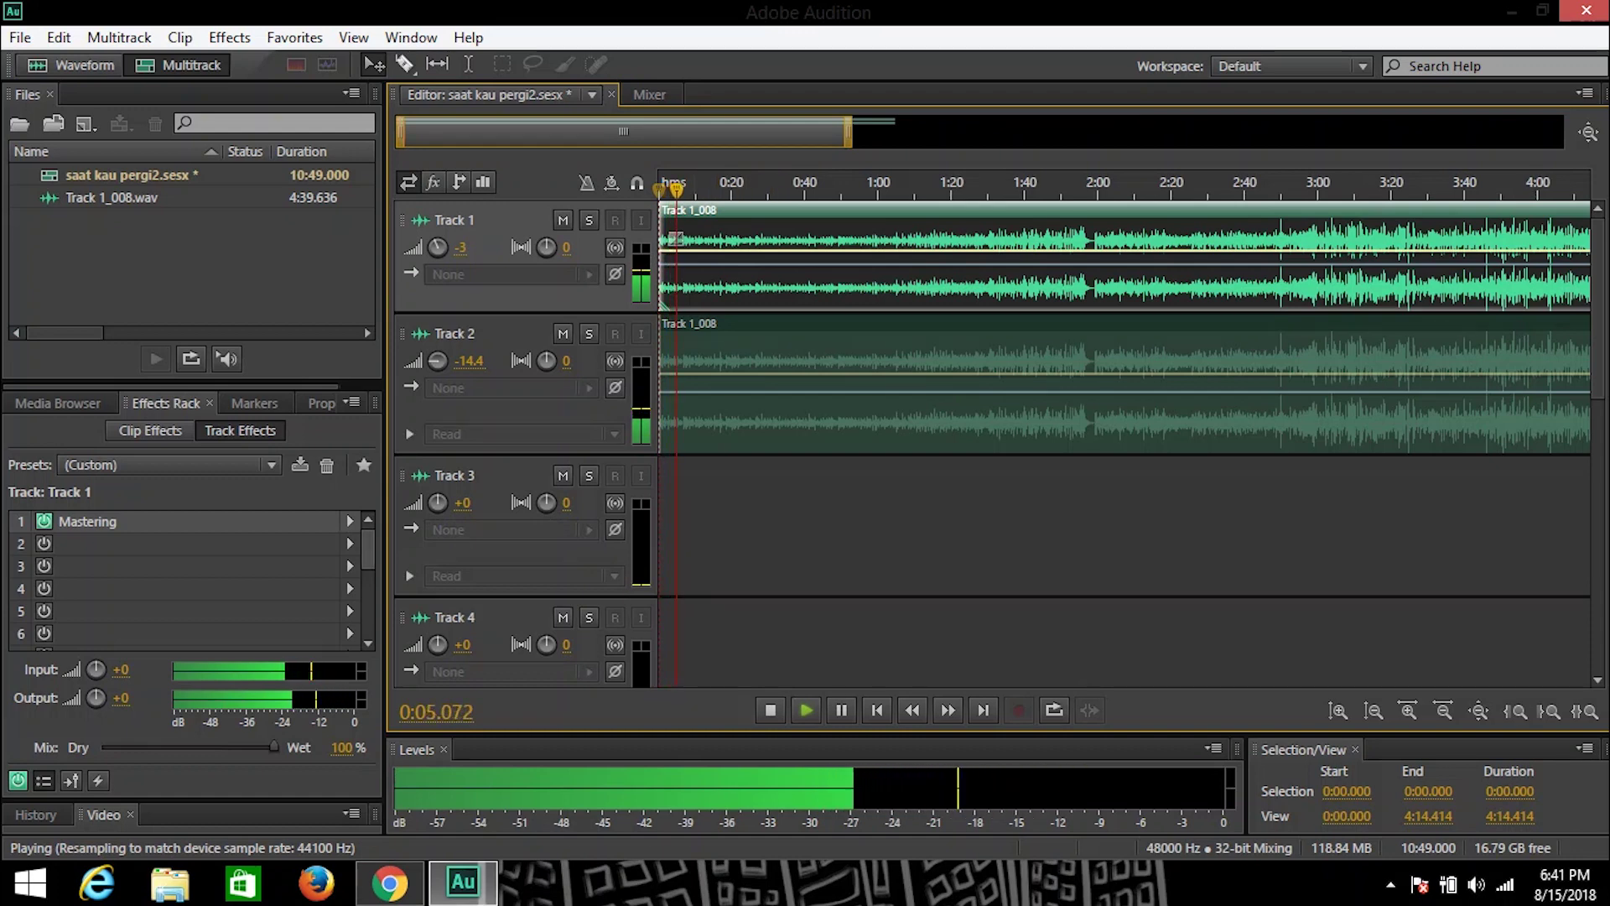
Add Graphic Equalizer (10 Bands) to Track 1: 63 Hz 10.1, 125 Hz 3.2, 500 Hz 0.7, 1k -1.1, 2k -1.4, 4k 0.7, 8k 3.2
left_click(349, 543)
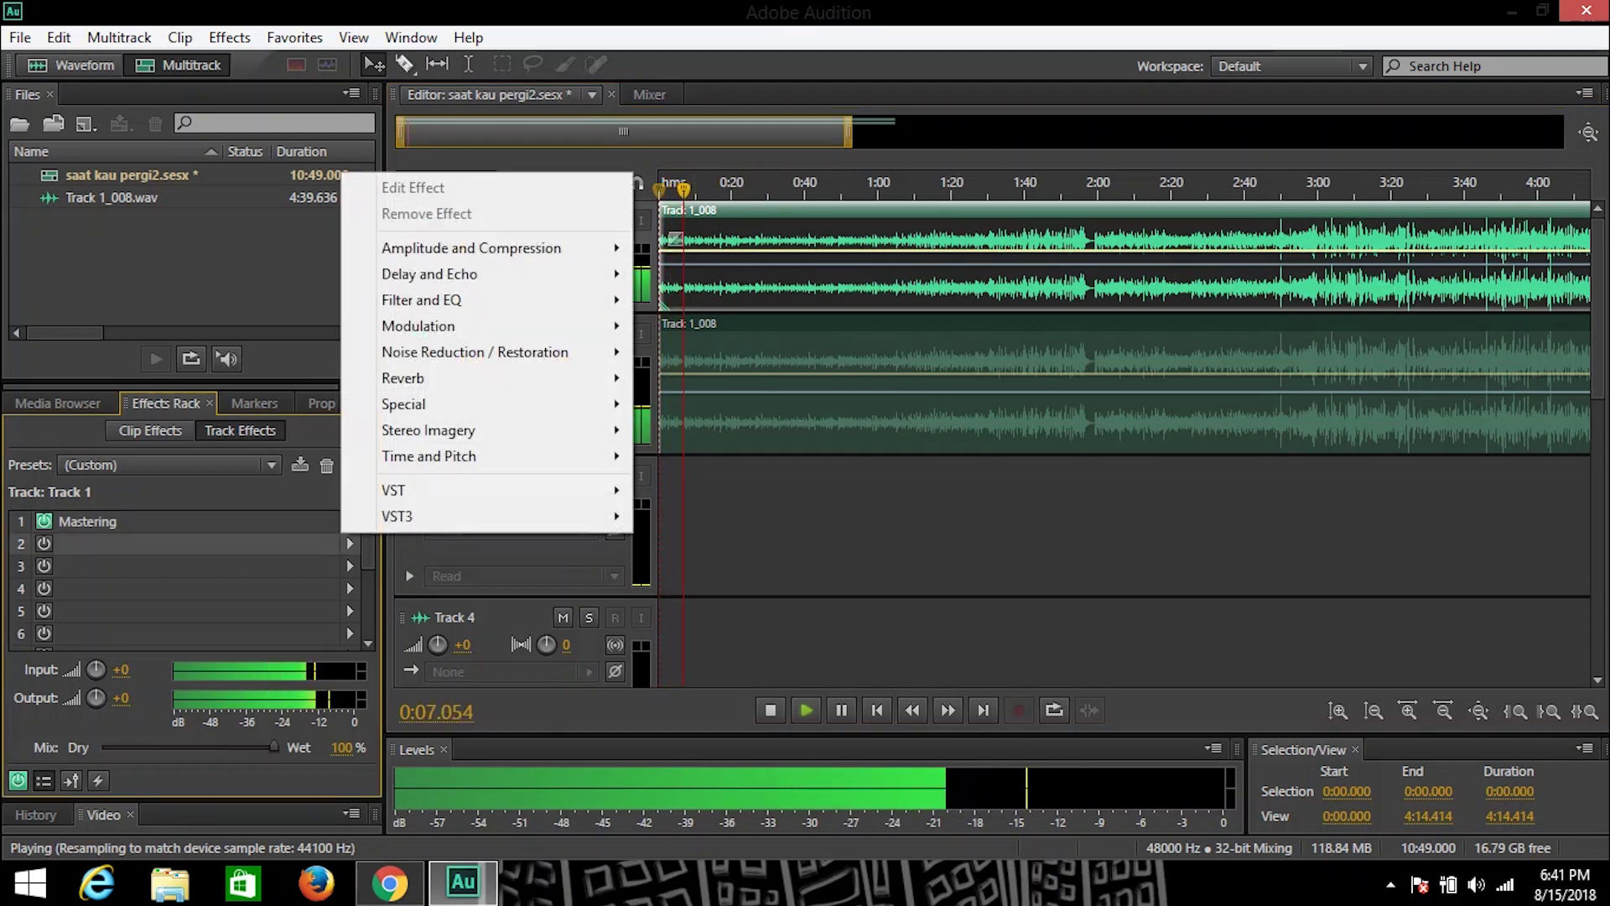
mouse_move(503, 299)
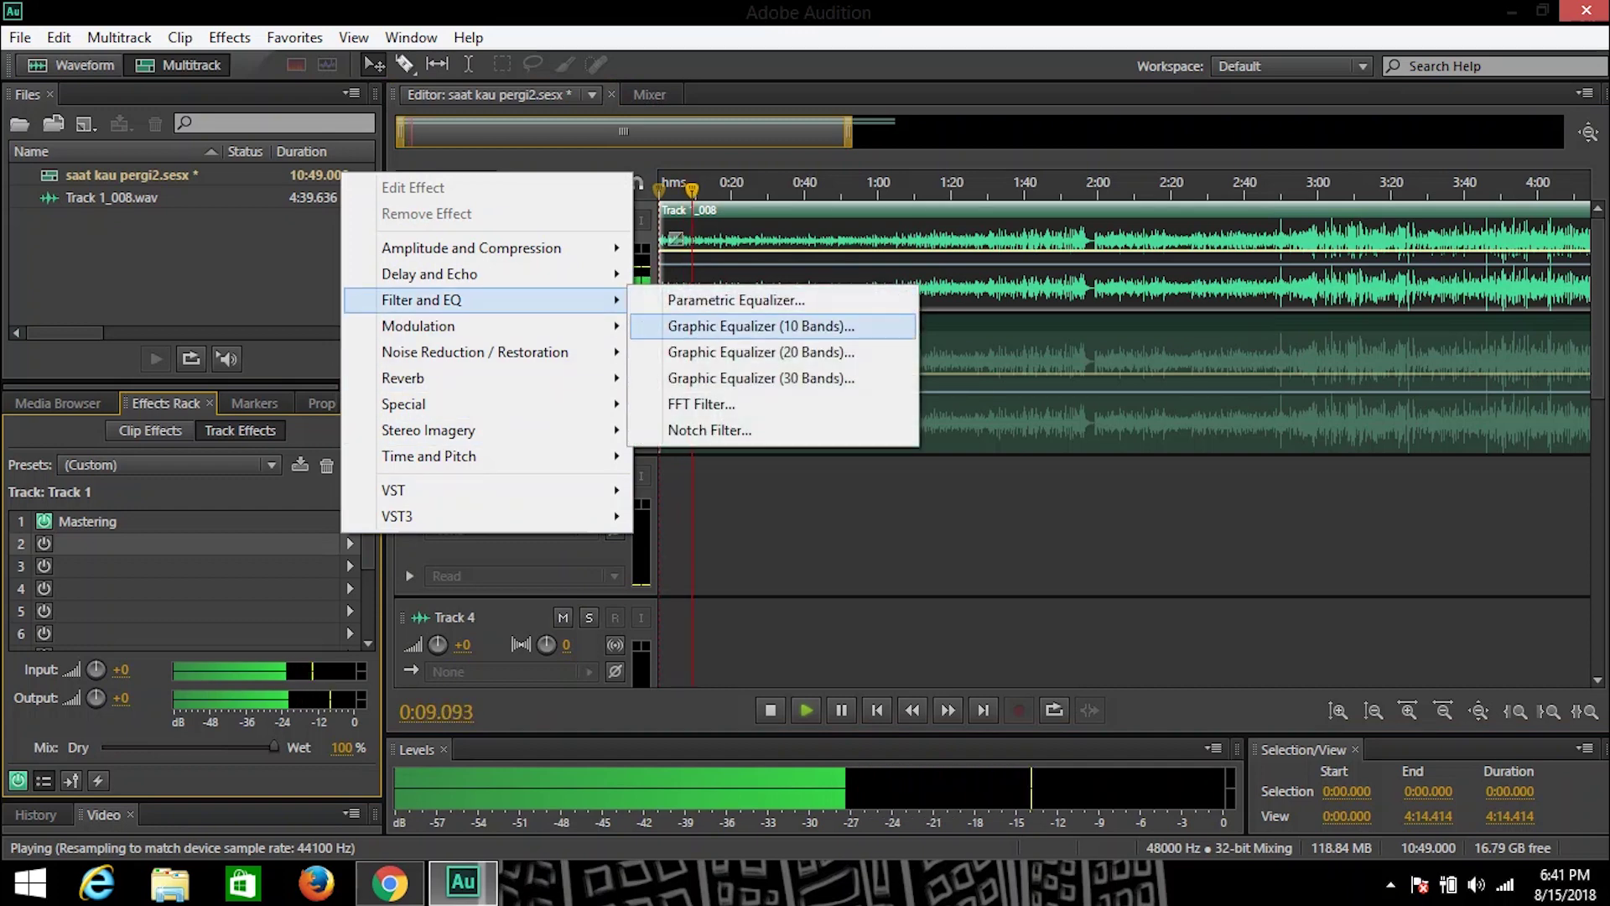
left_click(754, 326)
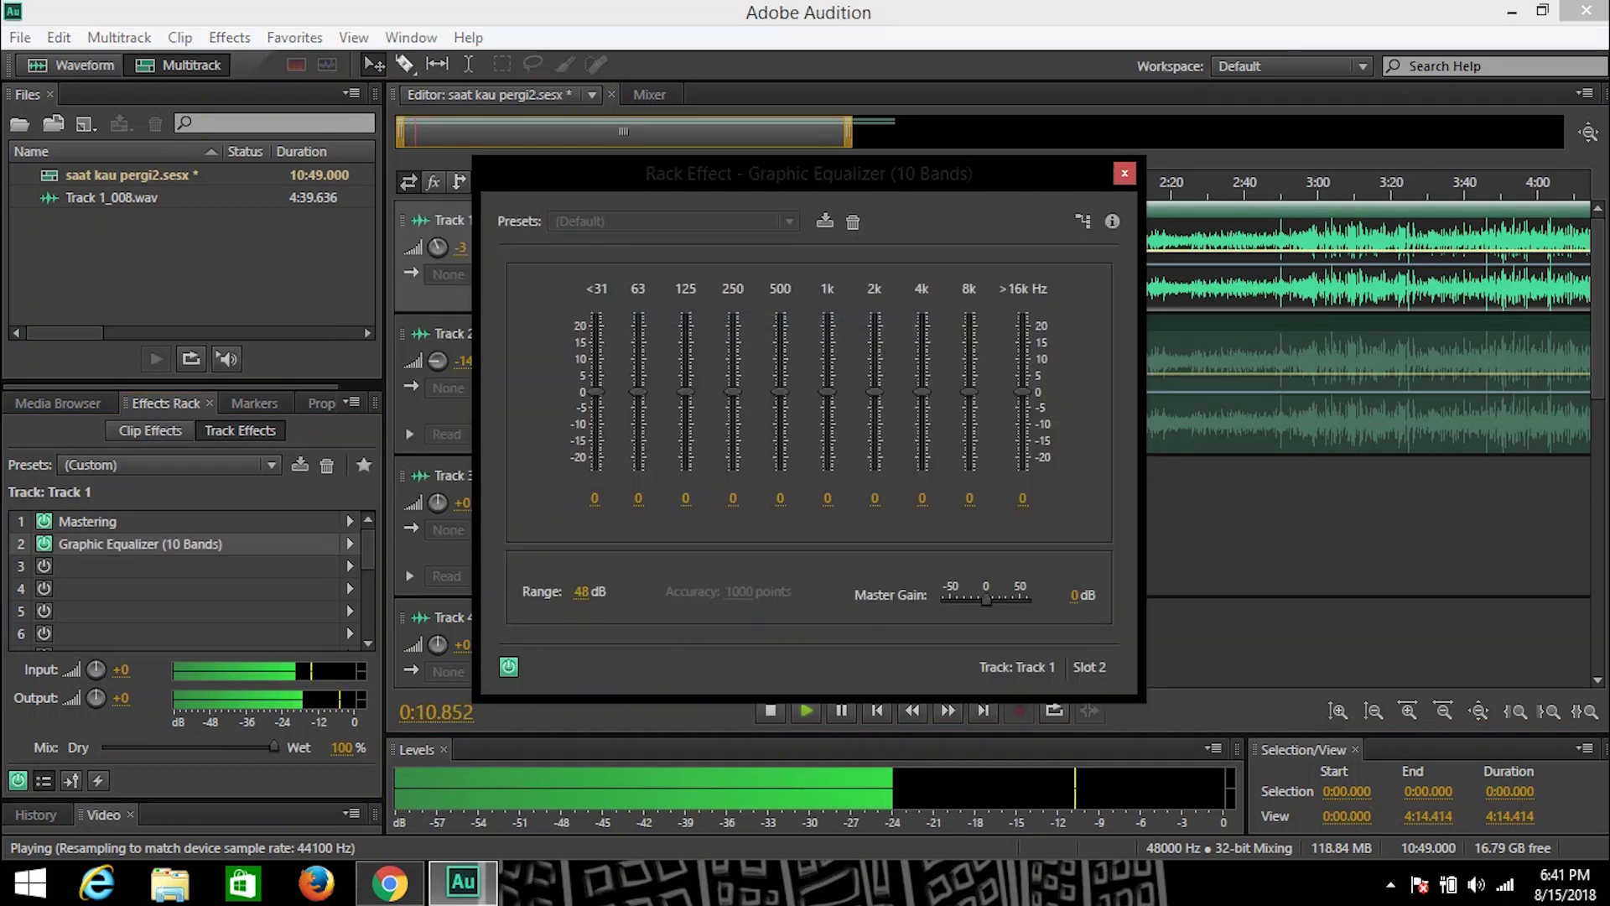
left_click_drag(638, 392, 639, 358)
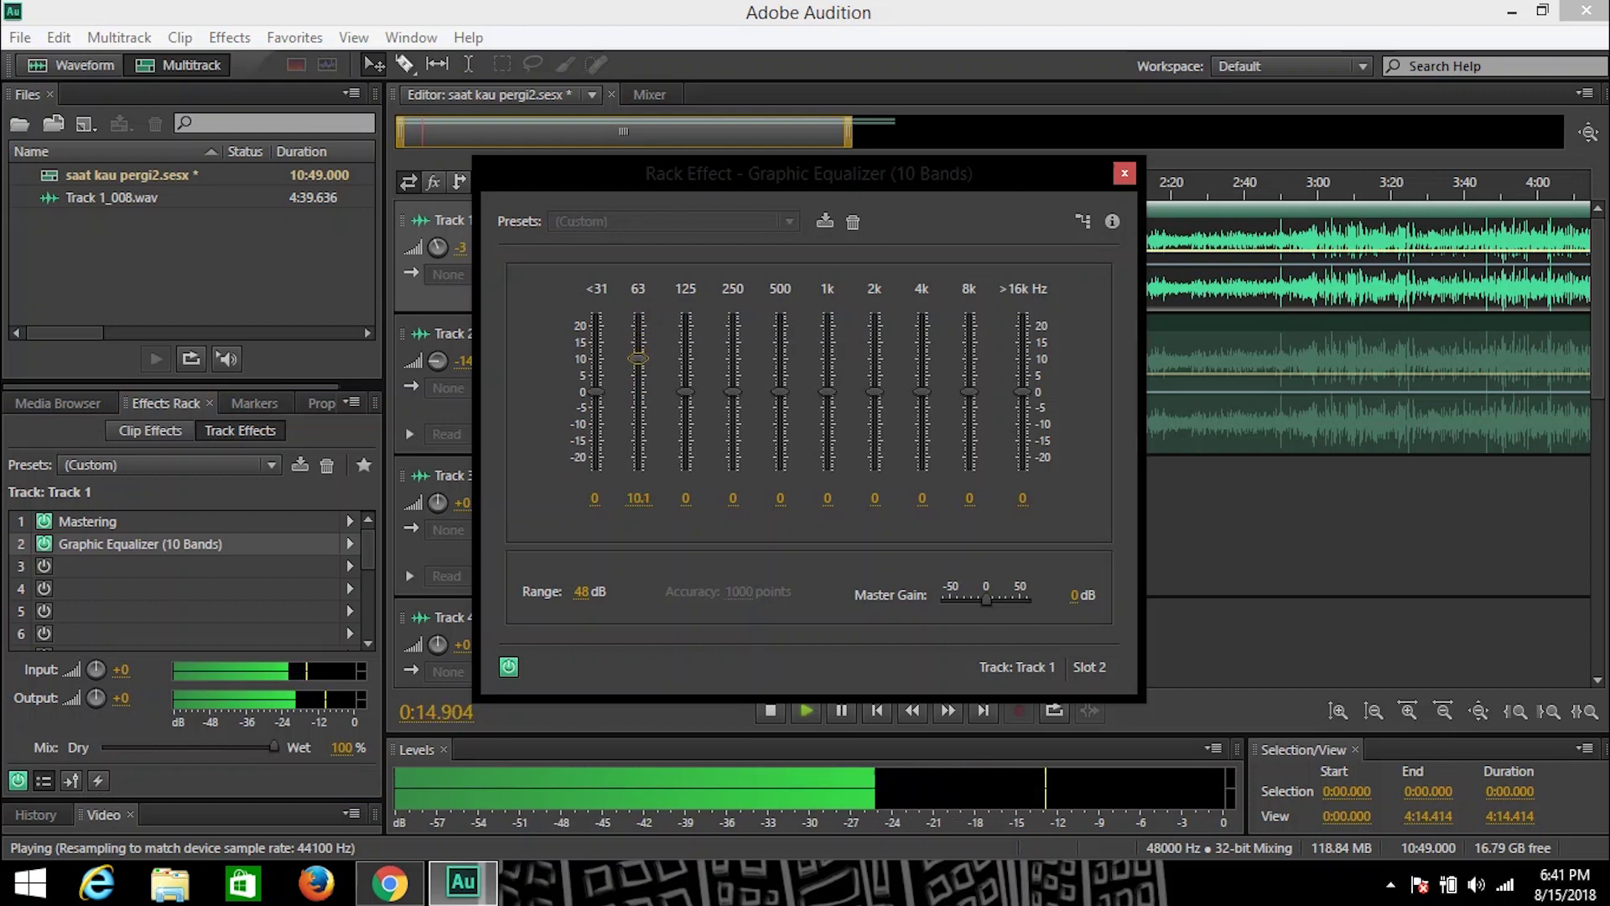
left_click(969, 380)
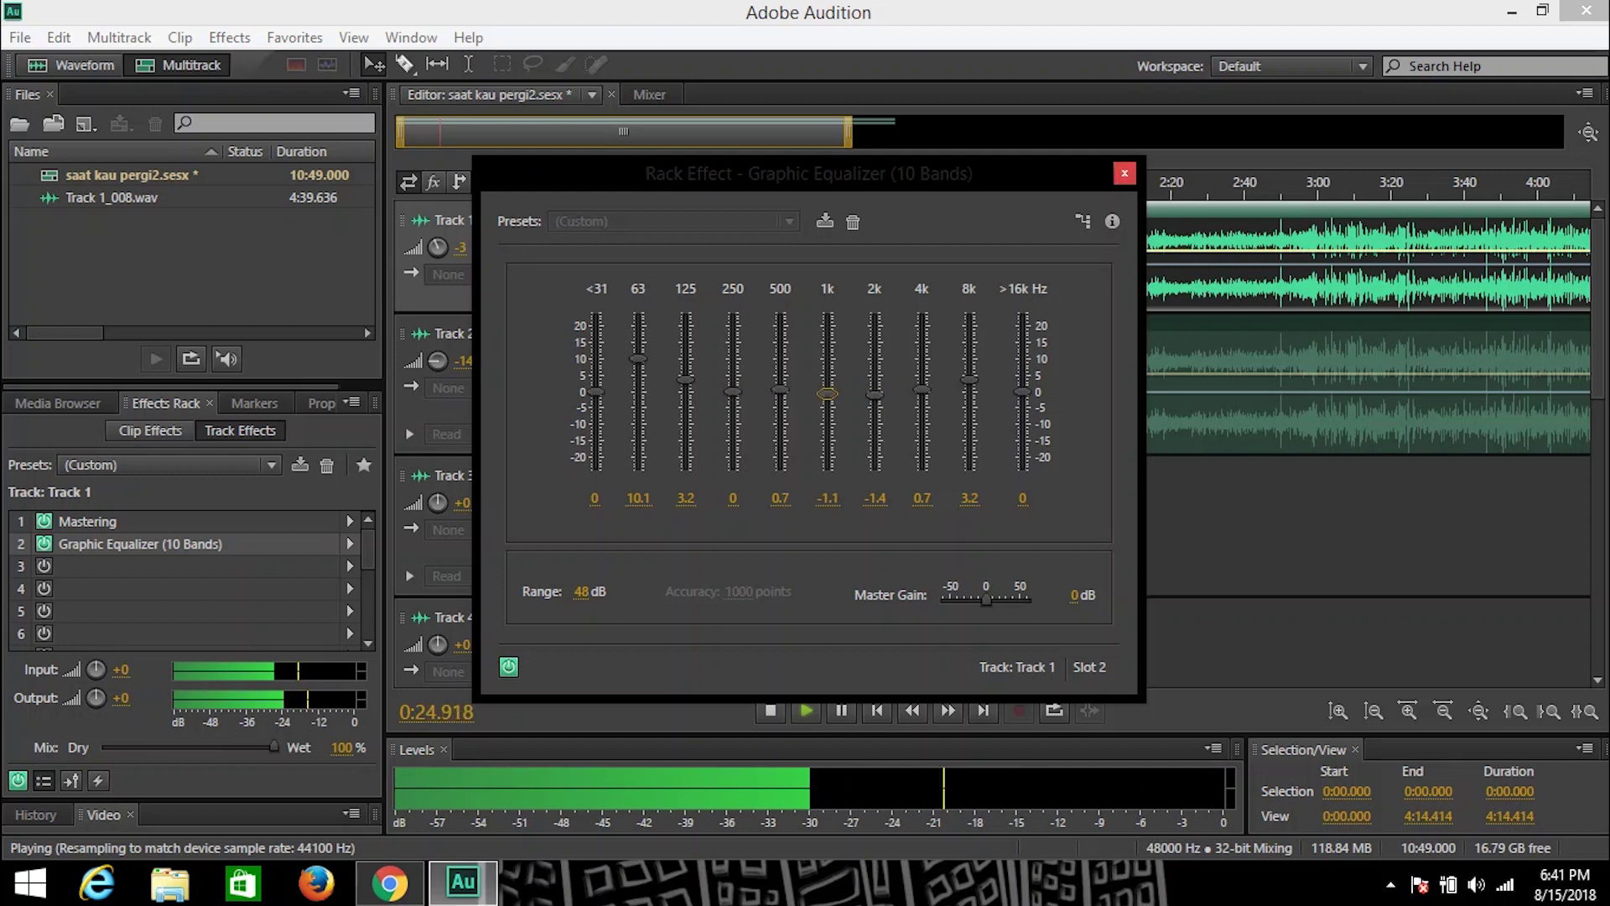
left_click(1125, 173)
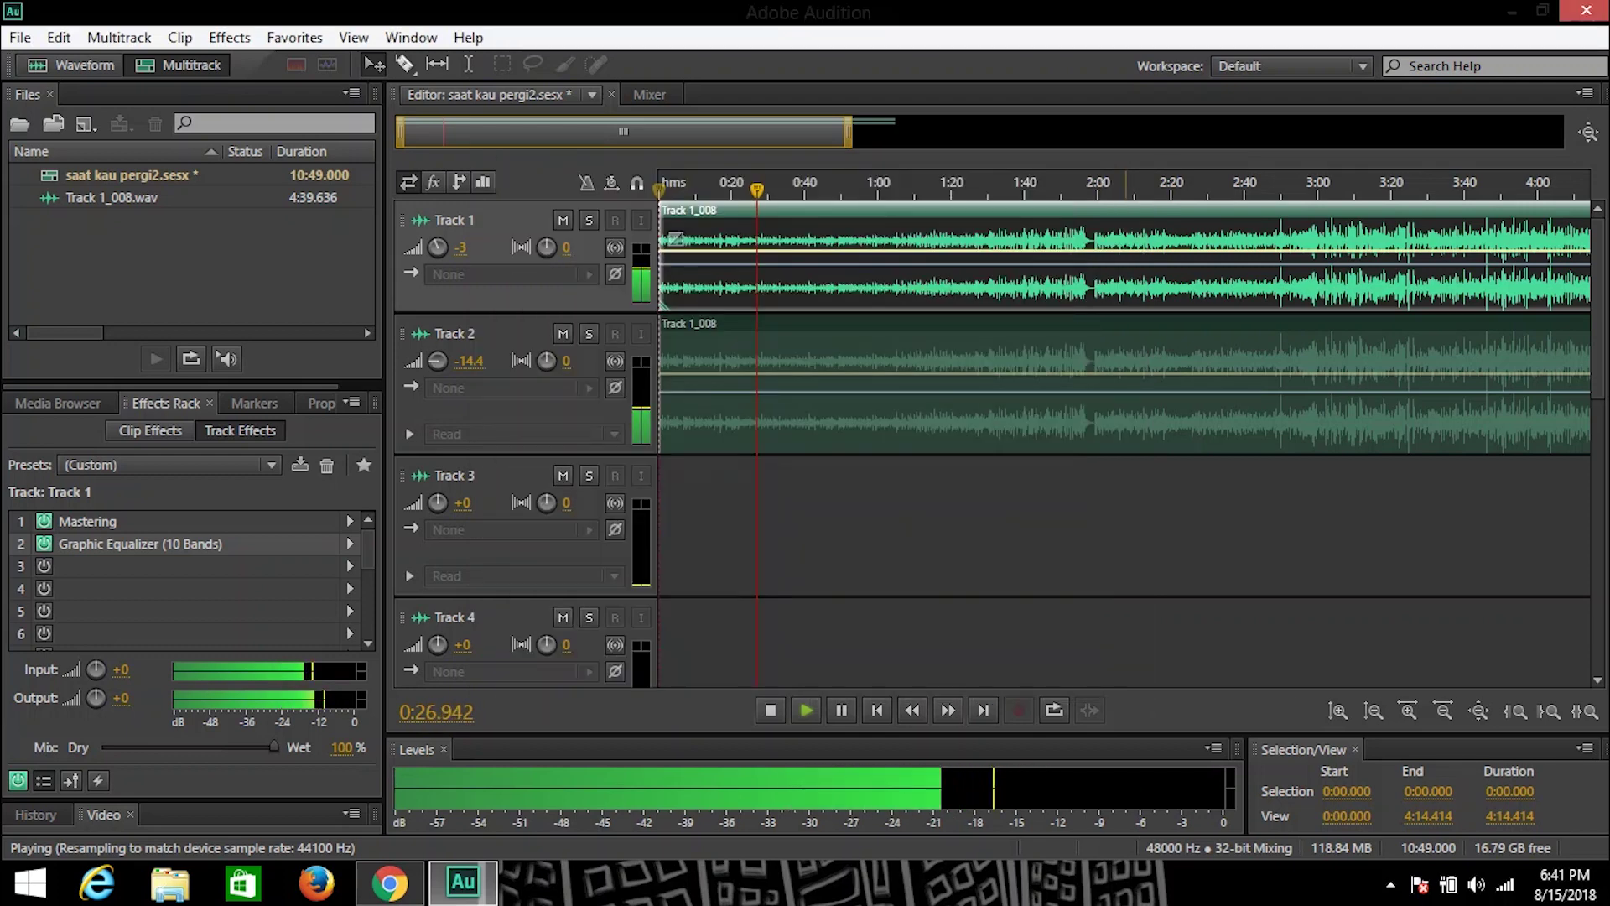
Add the Waves API-550A Stereo equalizer to Track 1's third rack slot with the Classical Guitar 1 preset
left_click(349, 566)
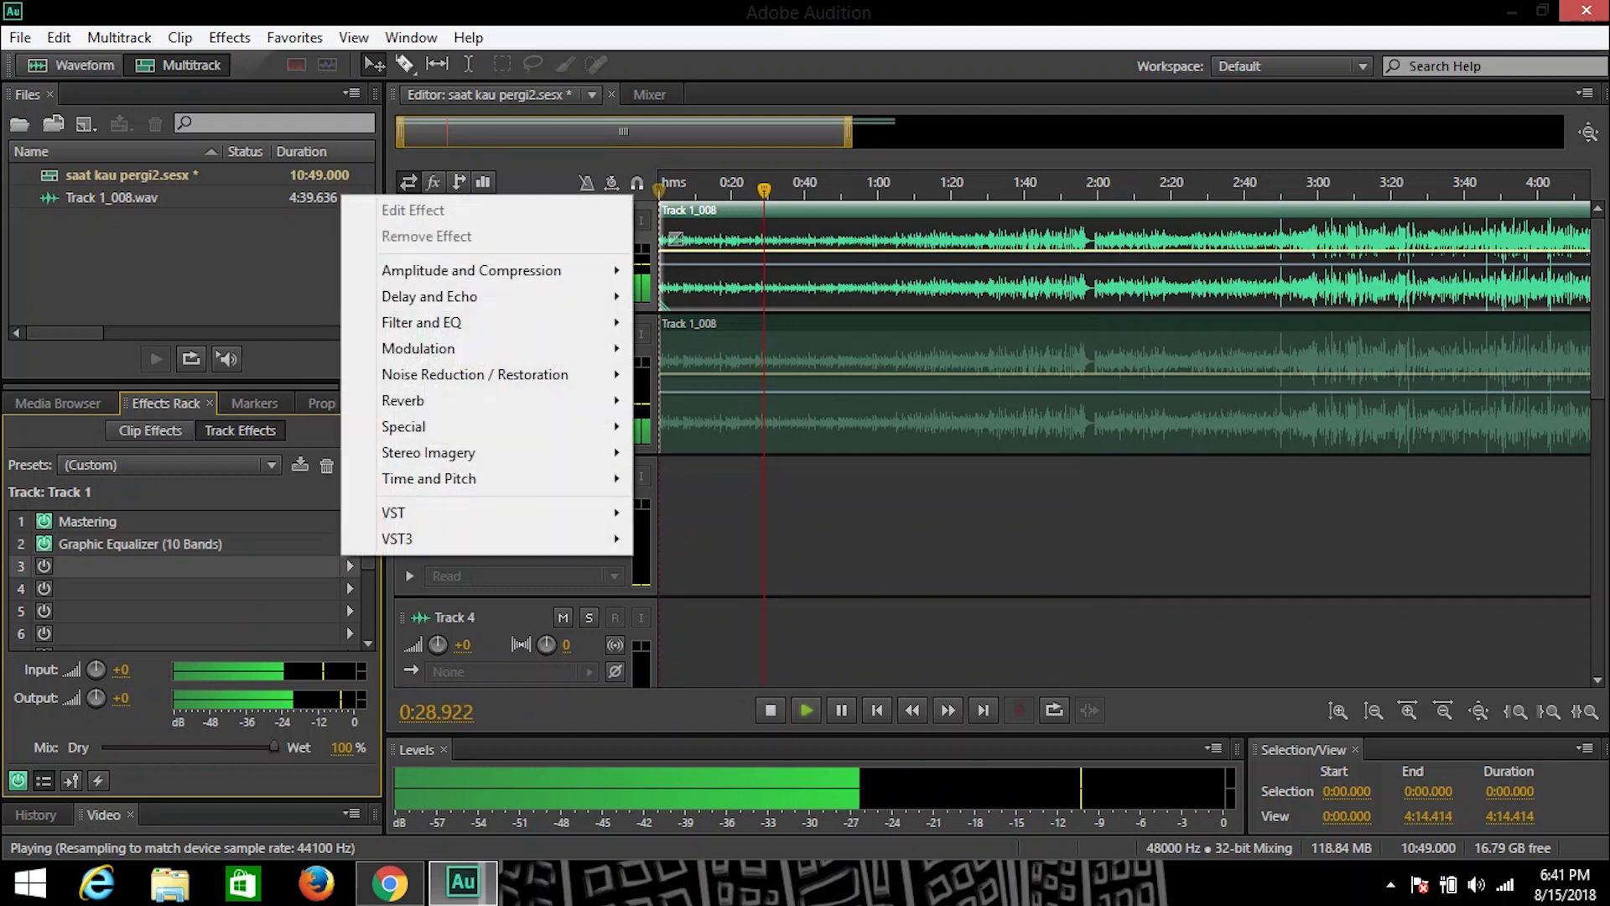
mouse_move(470, 538)
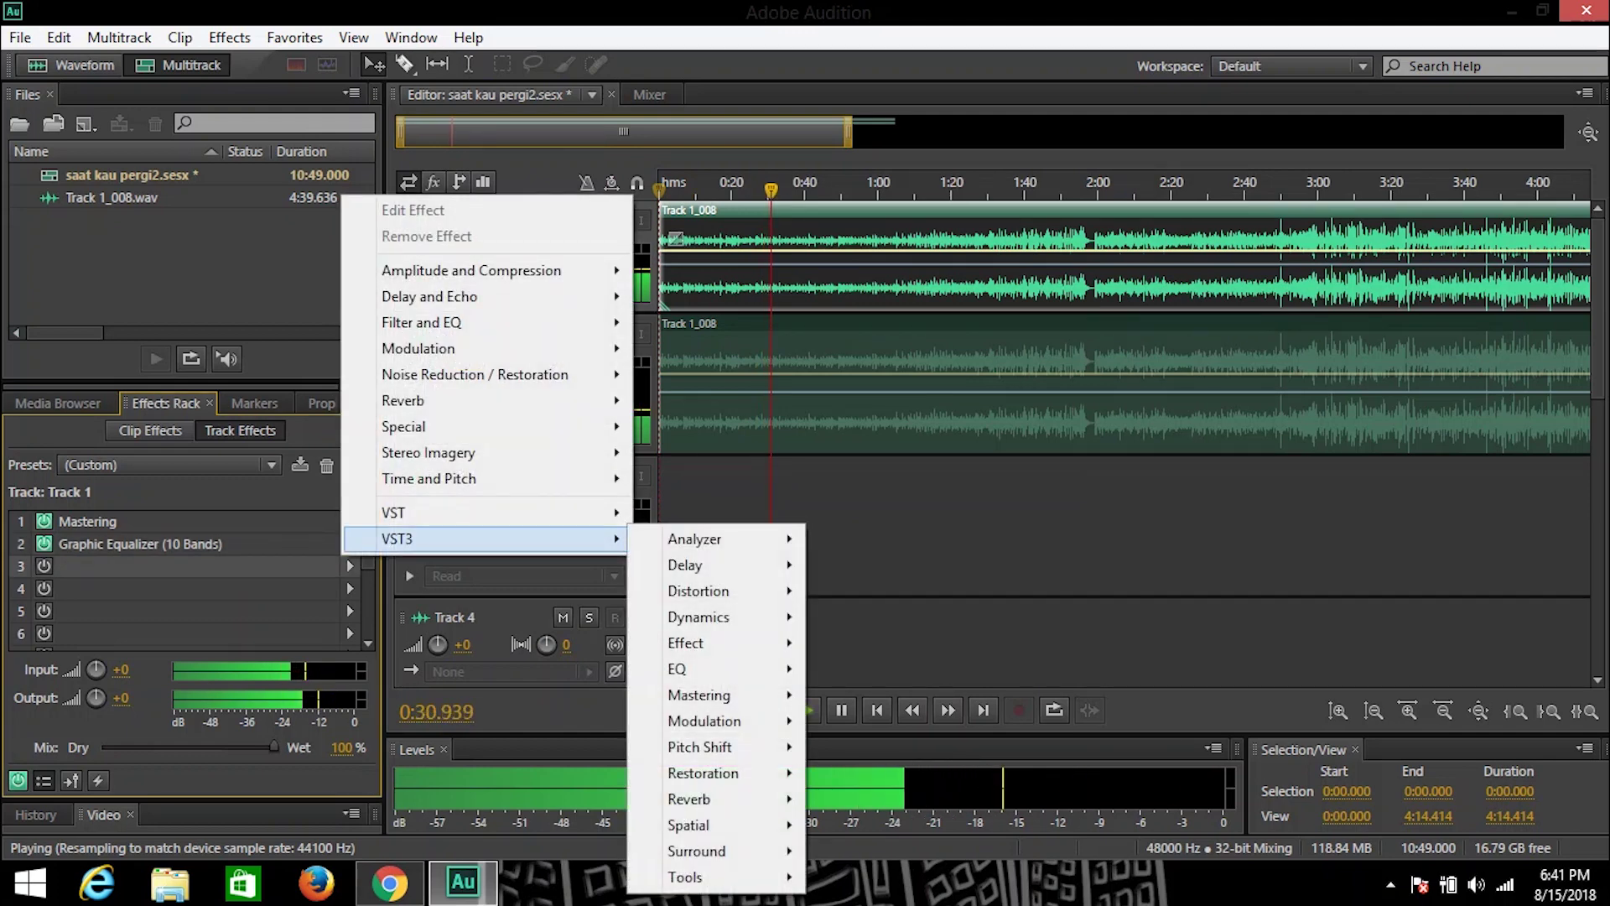
mouse_move(696, 668)
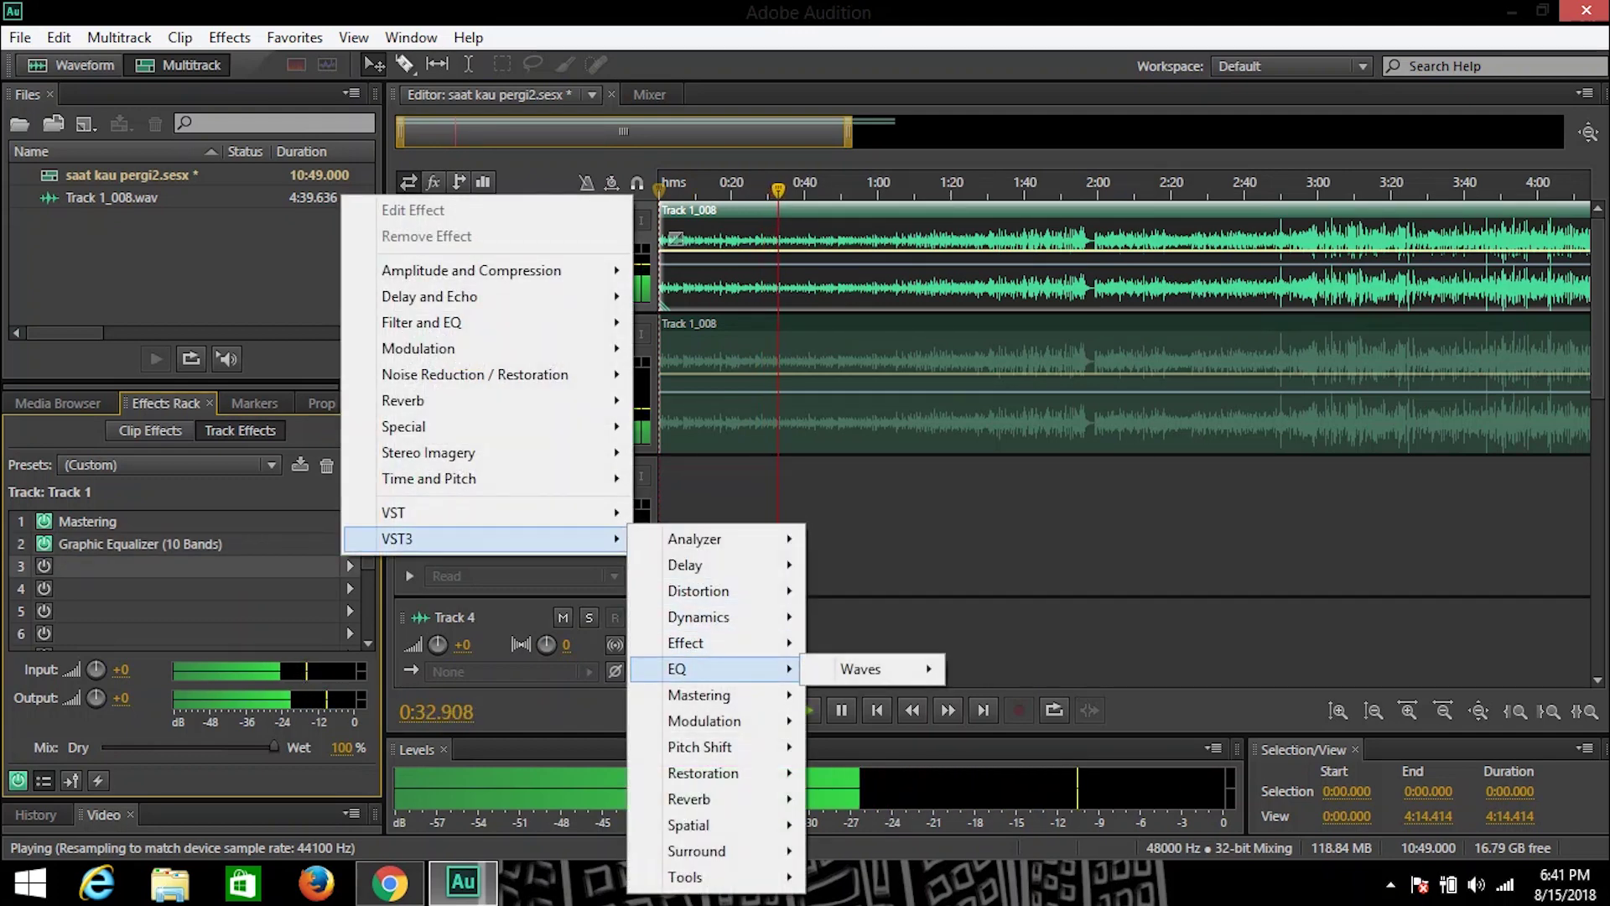
mouse_move(864, 668)
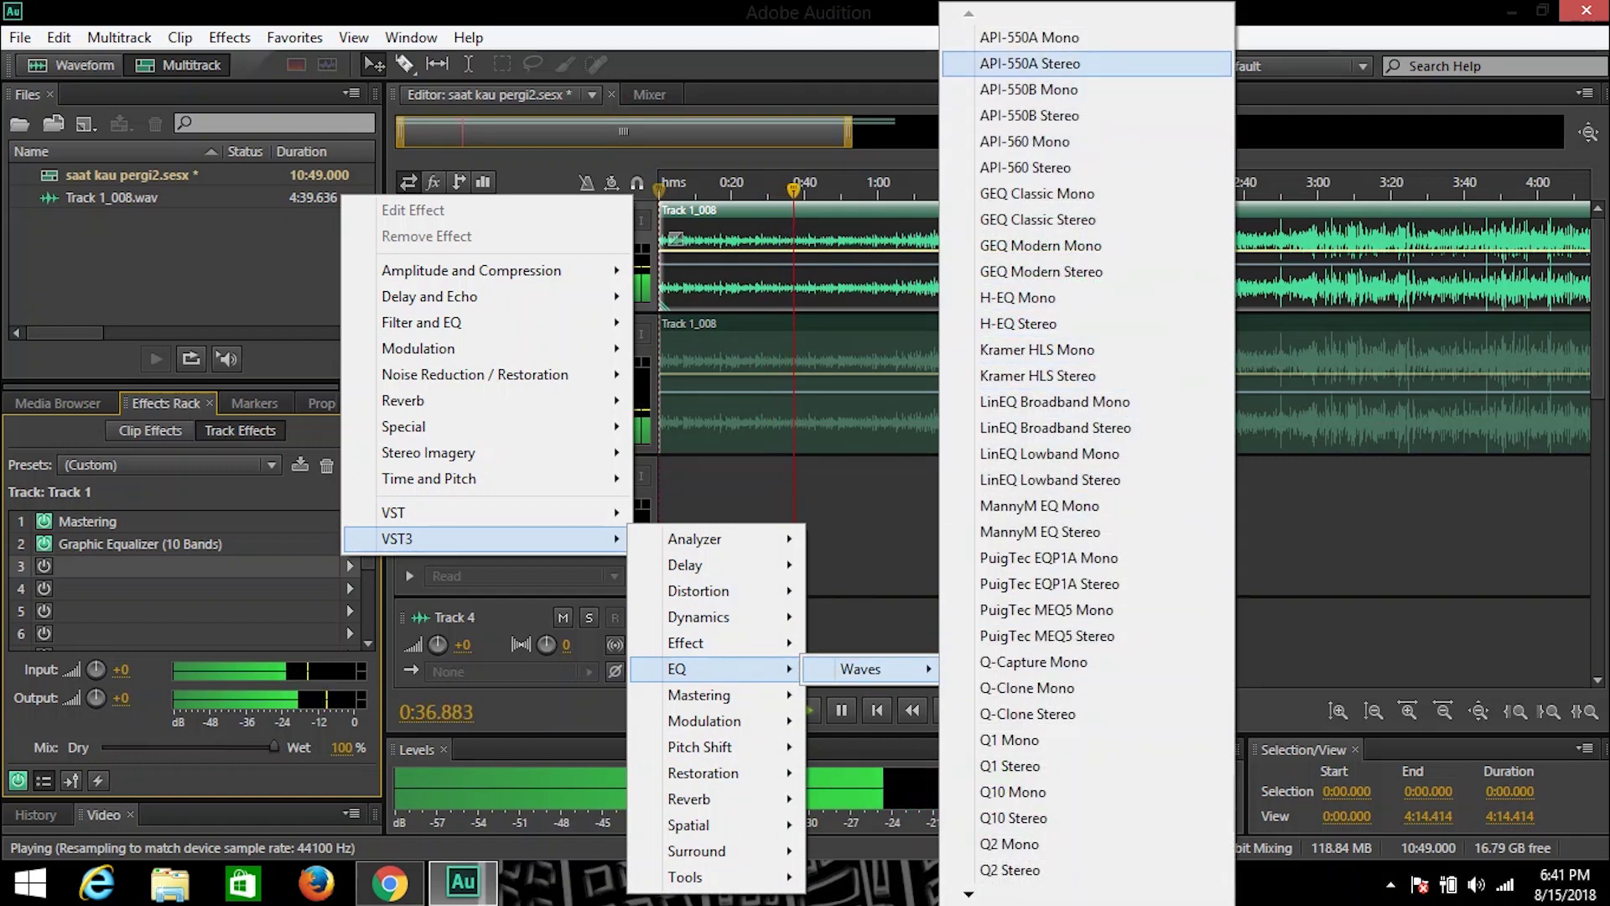
left_click(1029, 63)
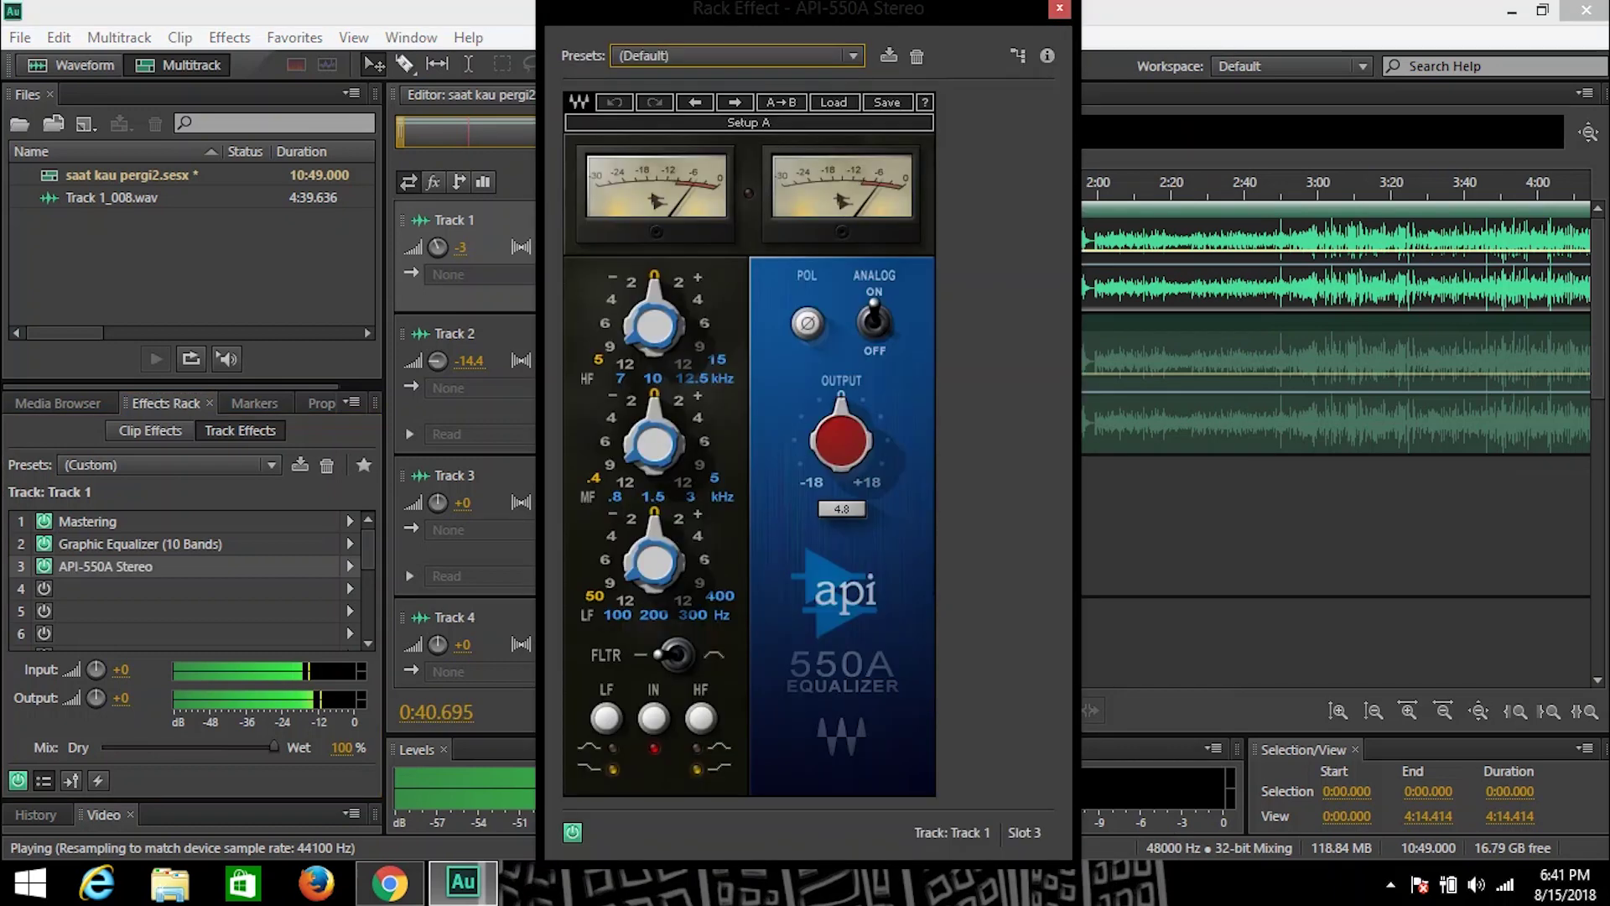
left_click(853, 55)
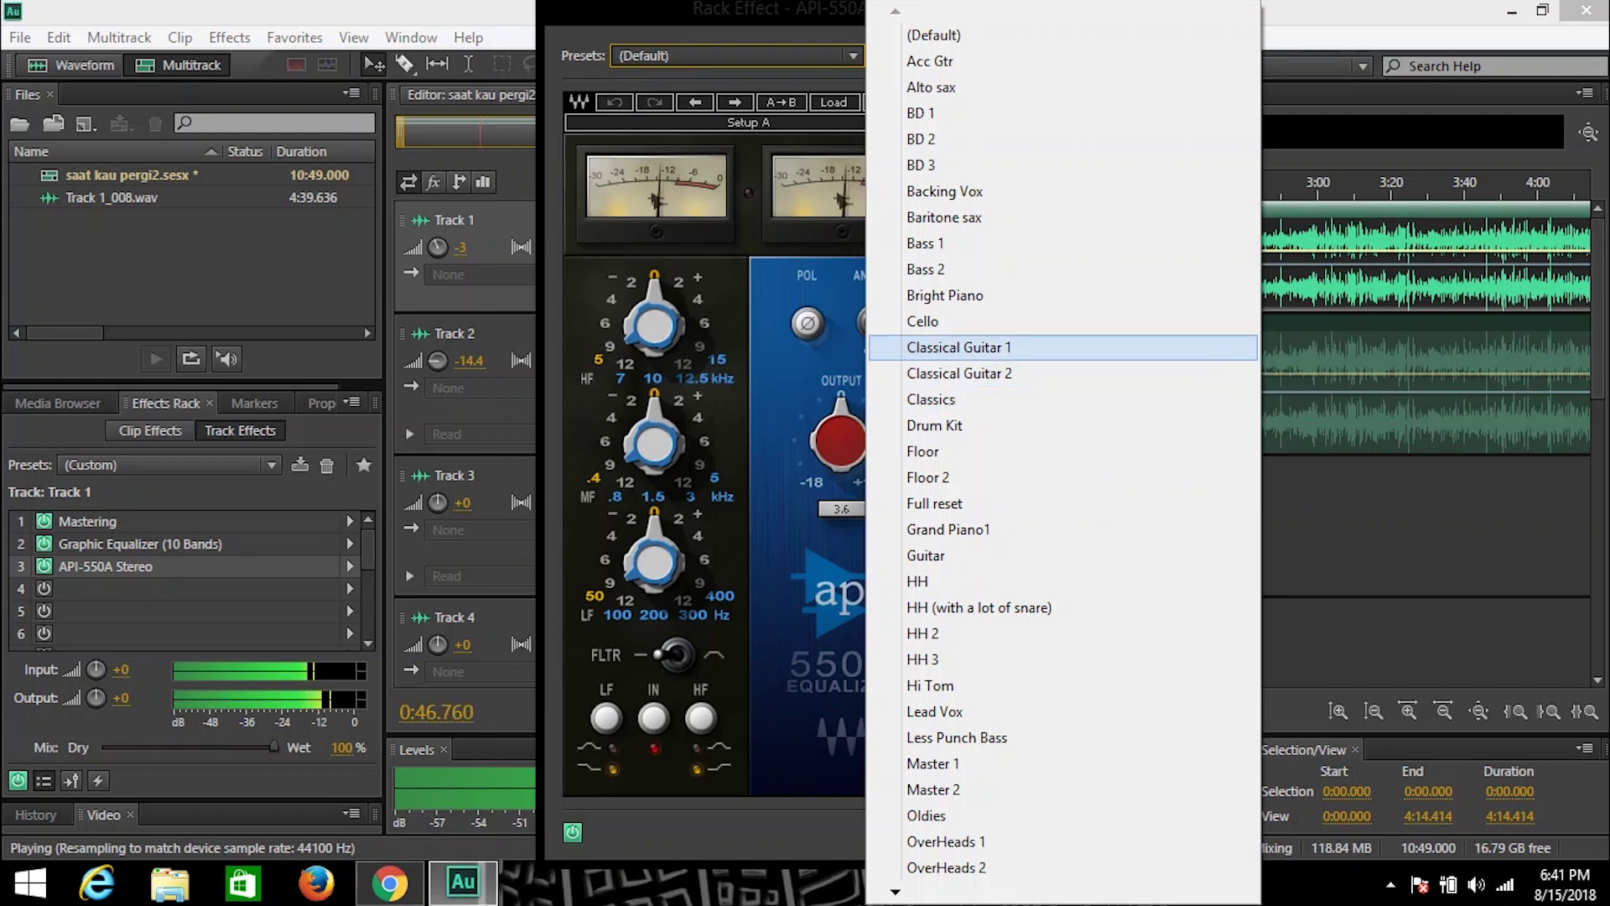
left_click(959, 347)
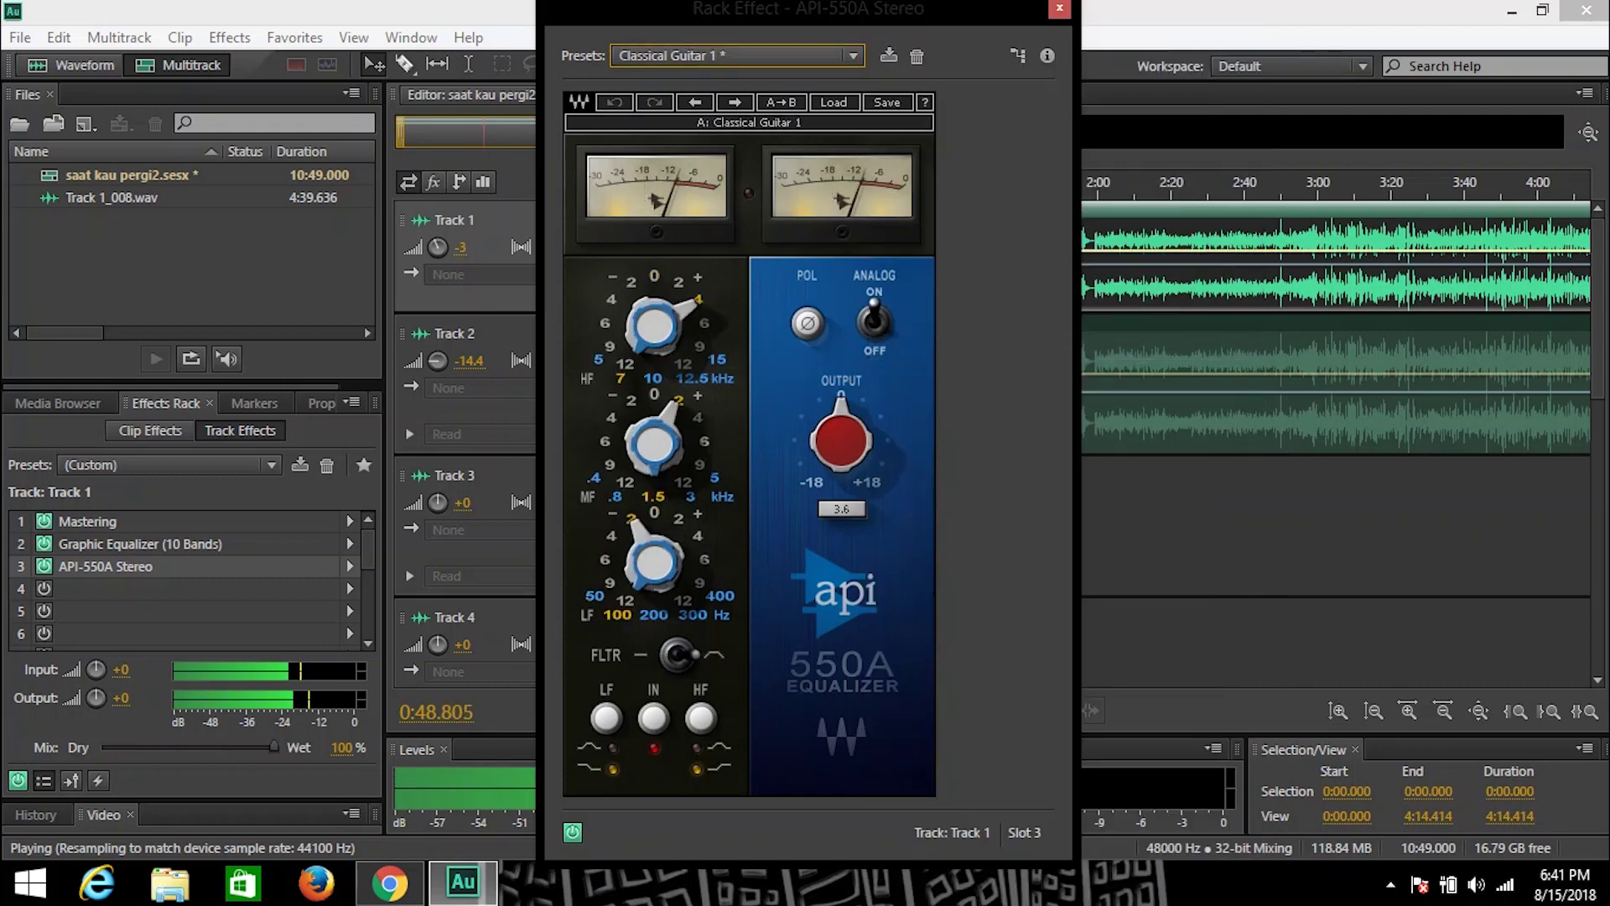
left_click(853, 56)
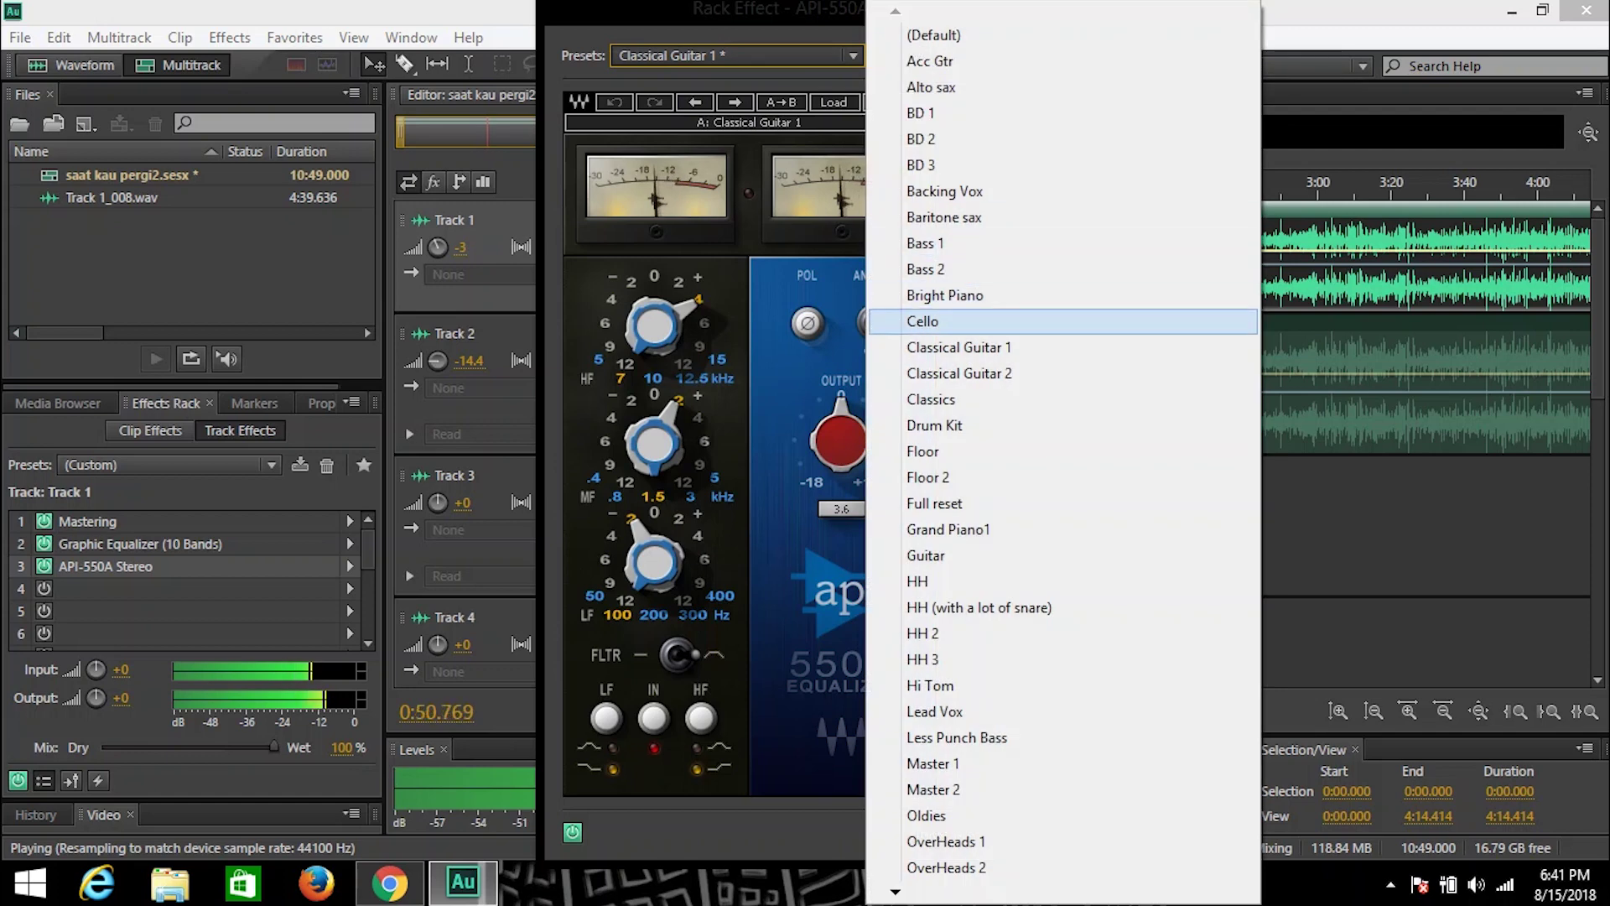
left_click(959, 348)
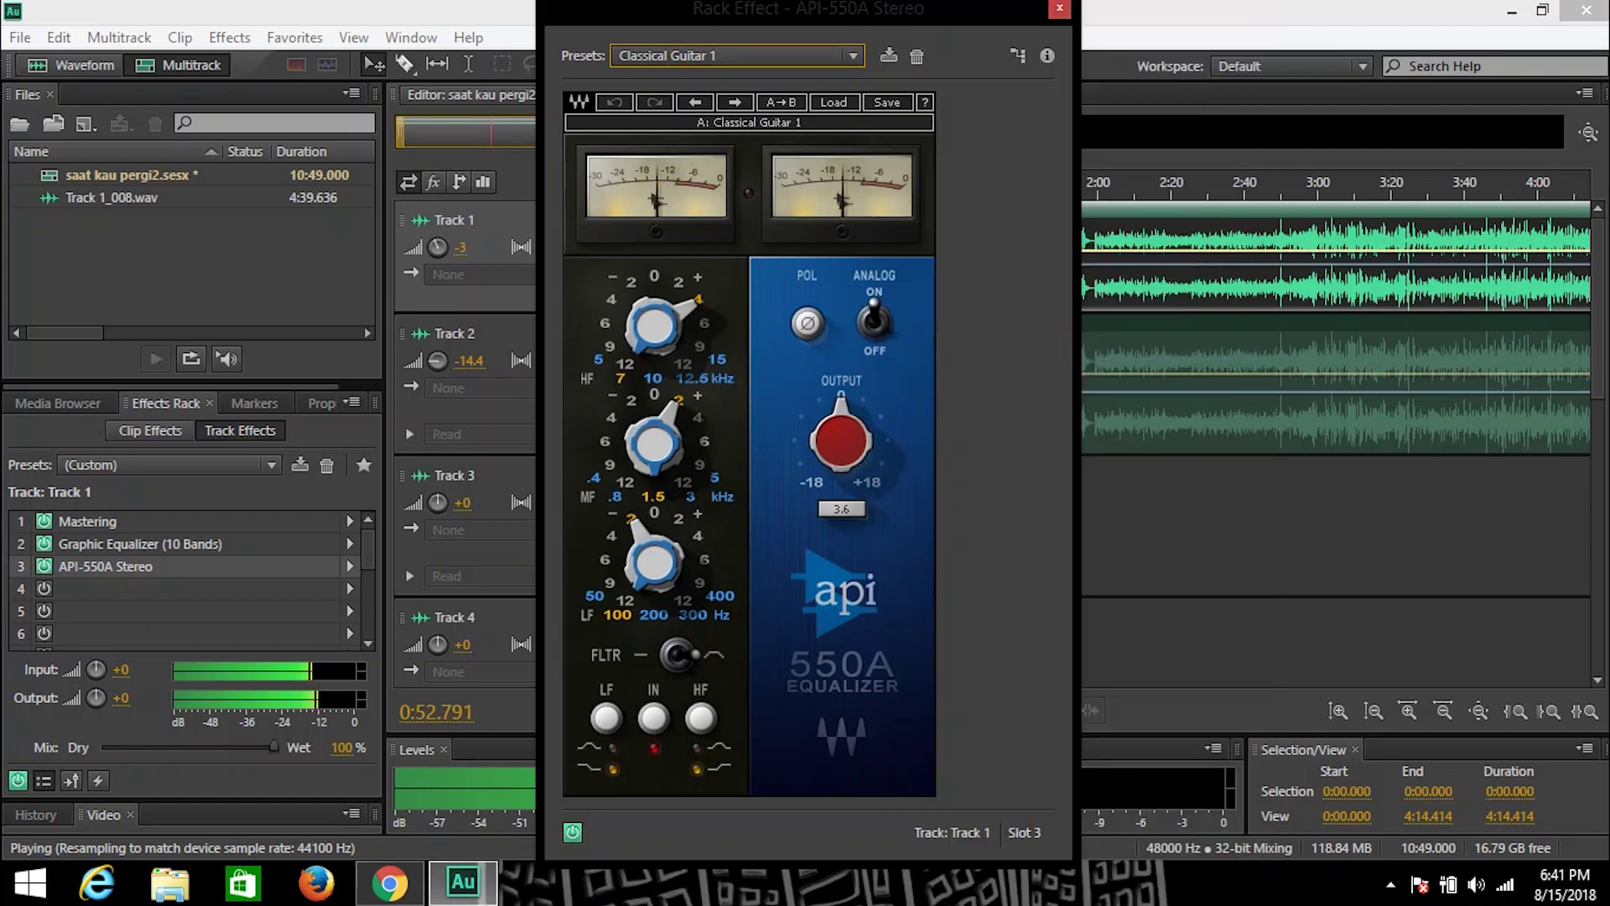
left_click(1059, 8)
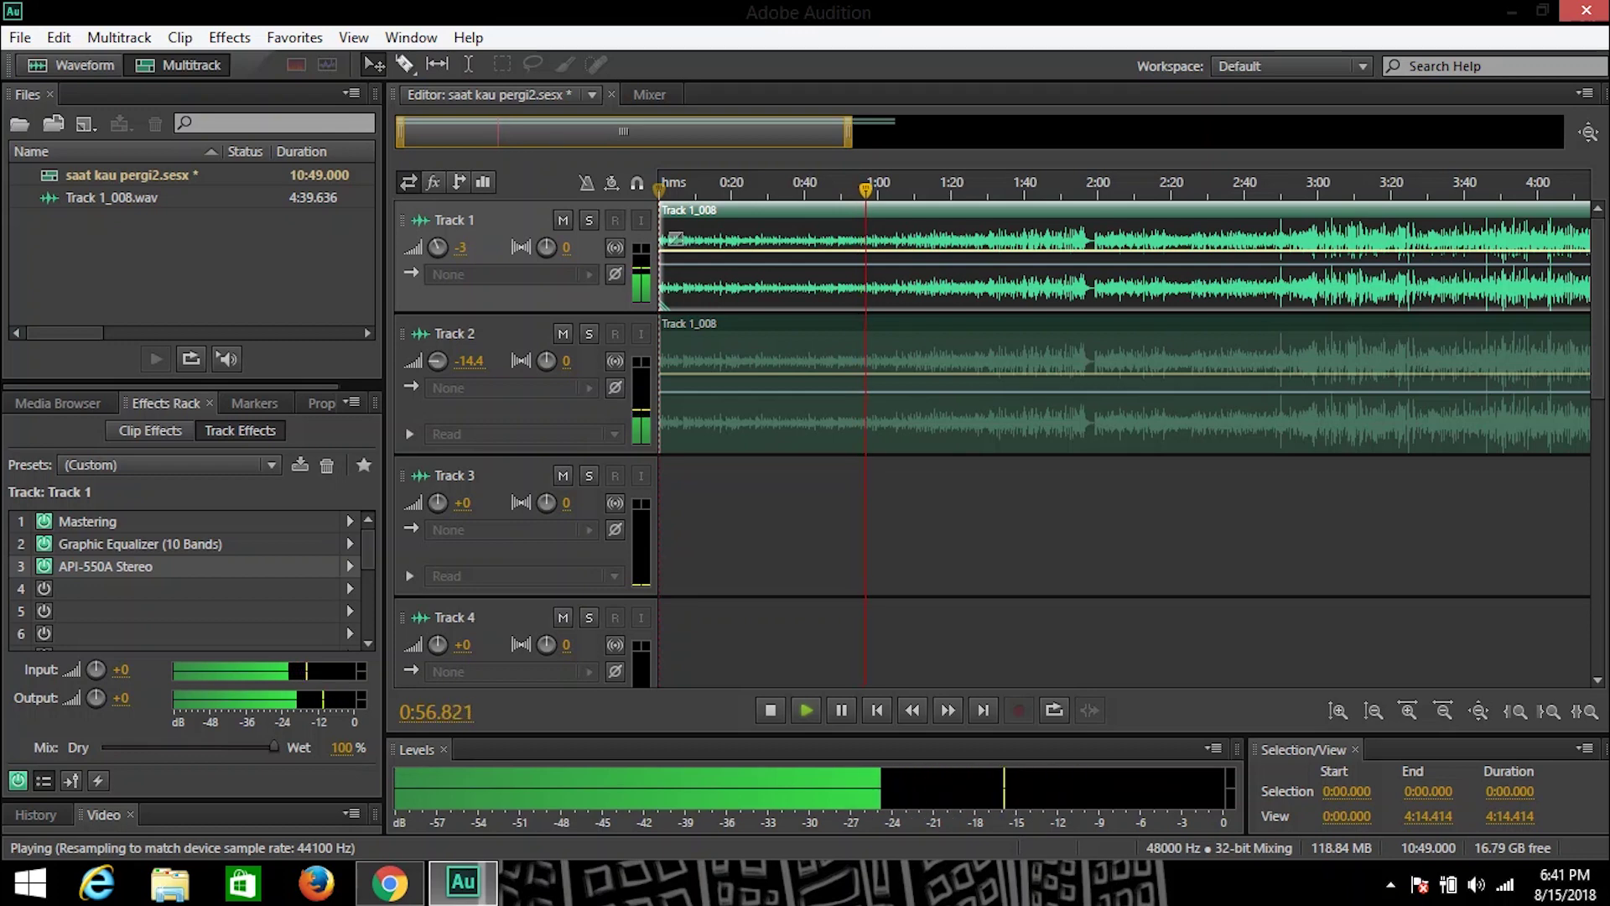
Reopen Track 1's 10-band Graphic Equalizer and set the 63 Hz band to 7.6 and the 8k band to -5.1
left_click(88, 522)
double_click(140, 545)
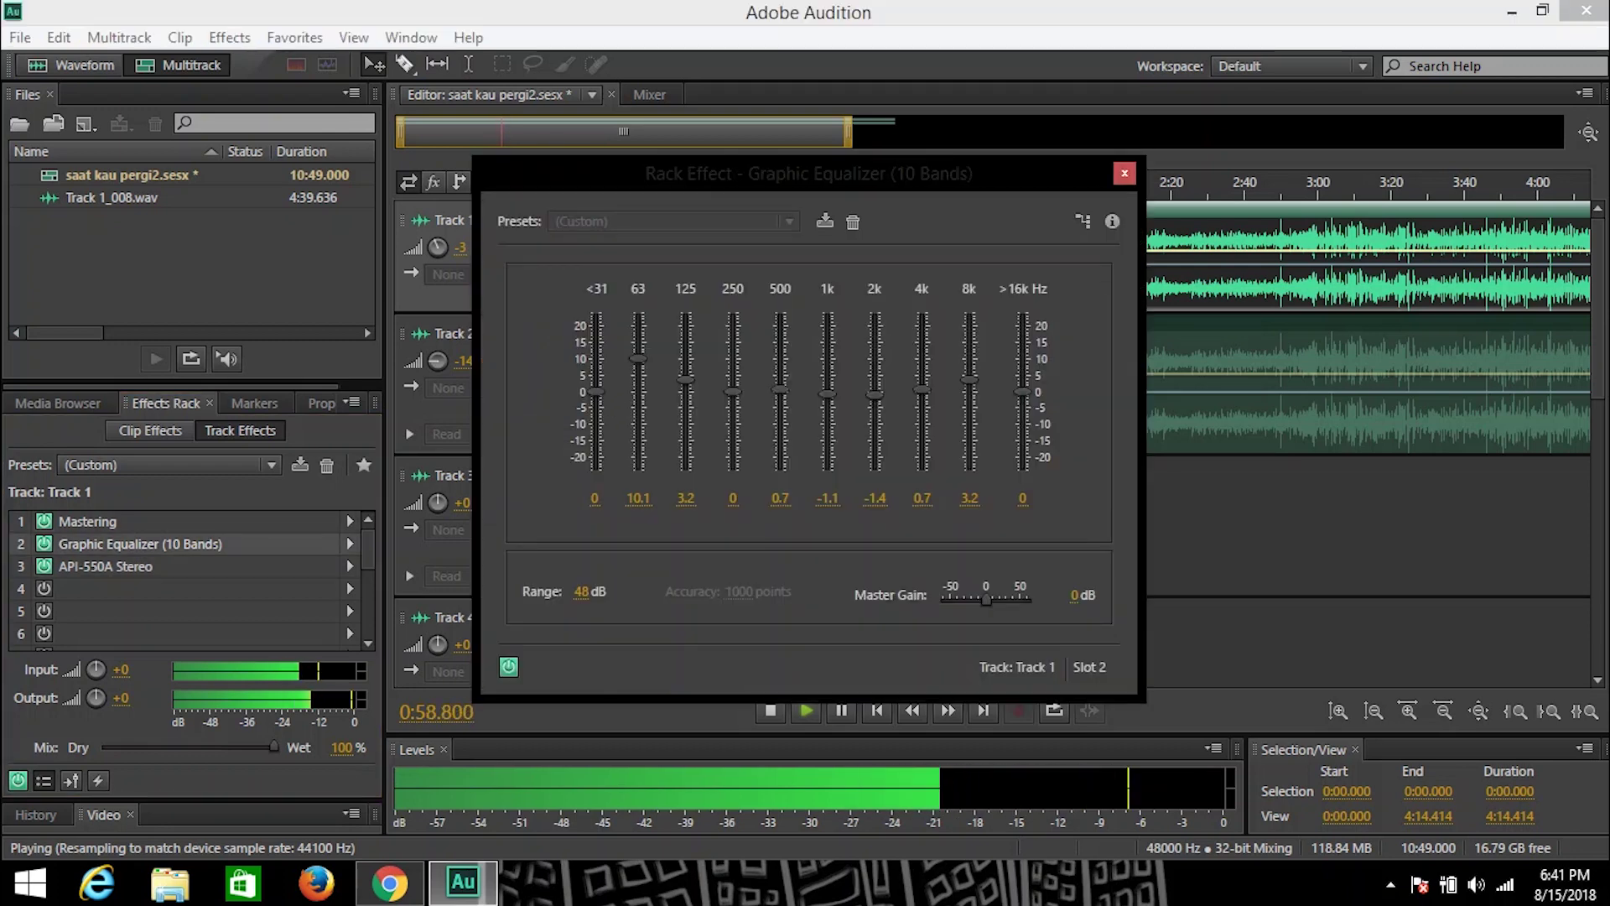
left_click_drag(638, 359, 638, 364)
left_click_drag(969, 379, 969, 416)
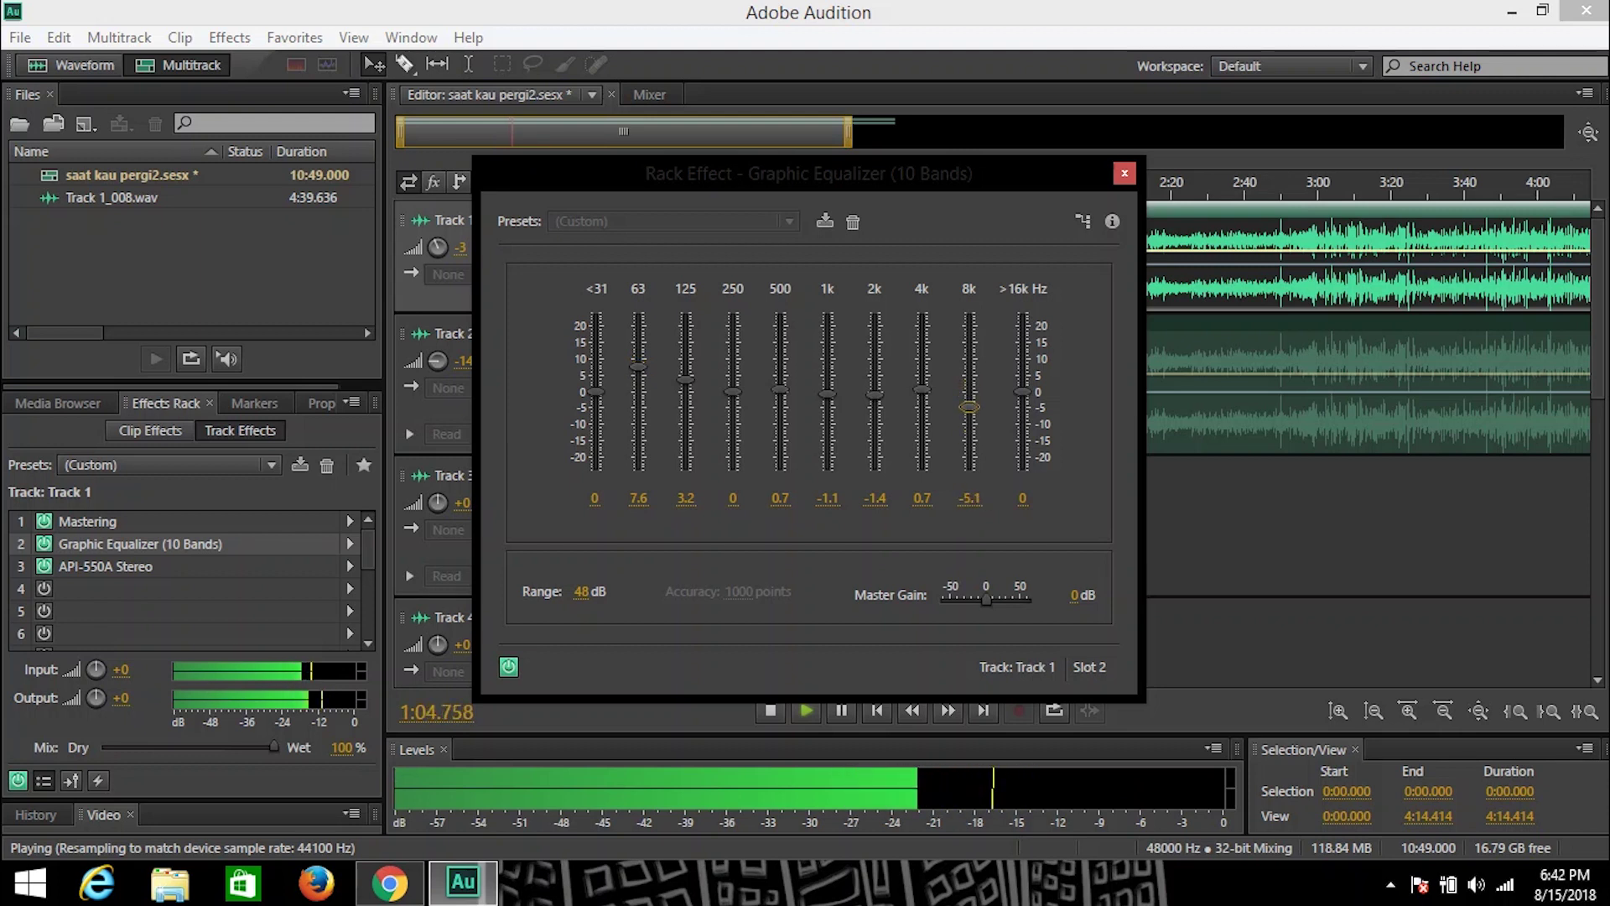
Set the 8k band of Track 1's 10-band Graphic Equalizer to -3.6 and close the equalizer
left_click_drag(968, 398, 968, 404)
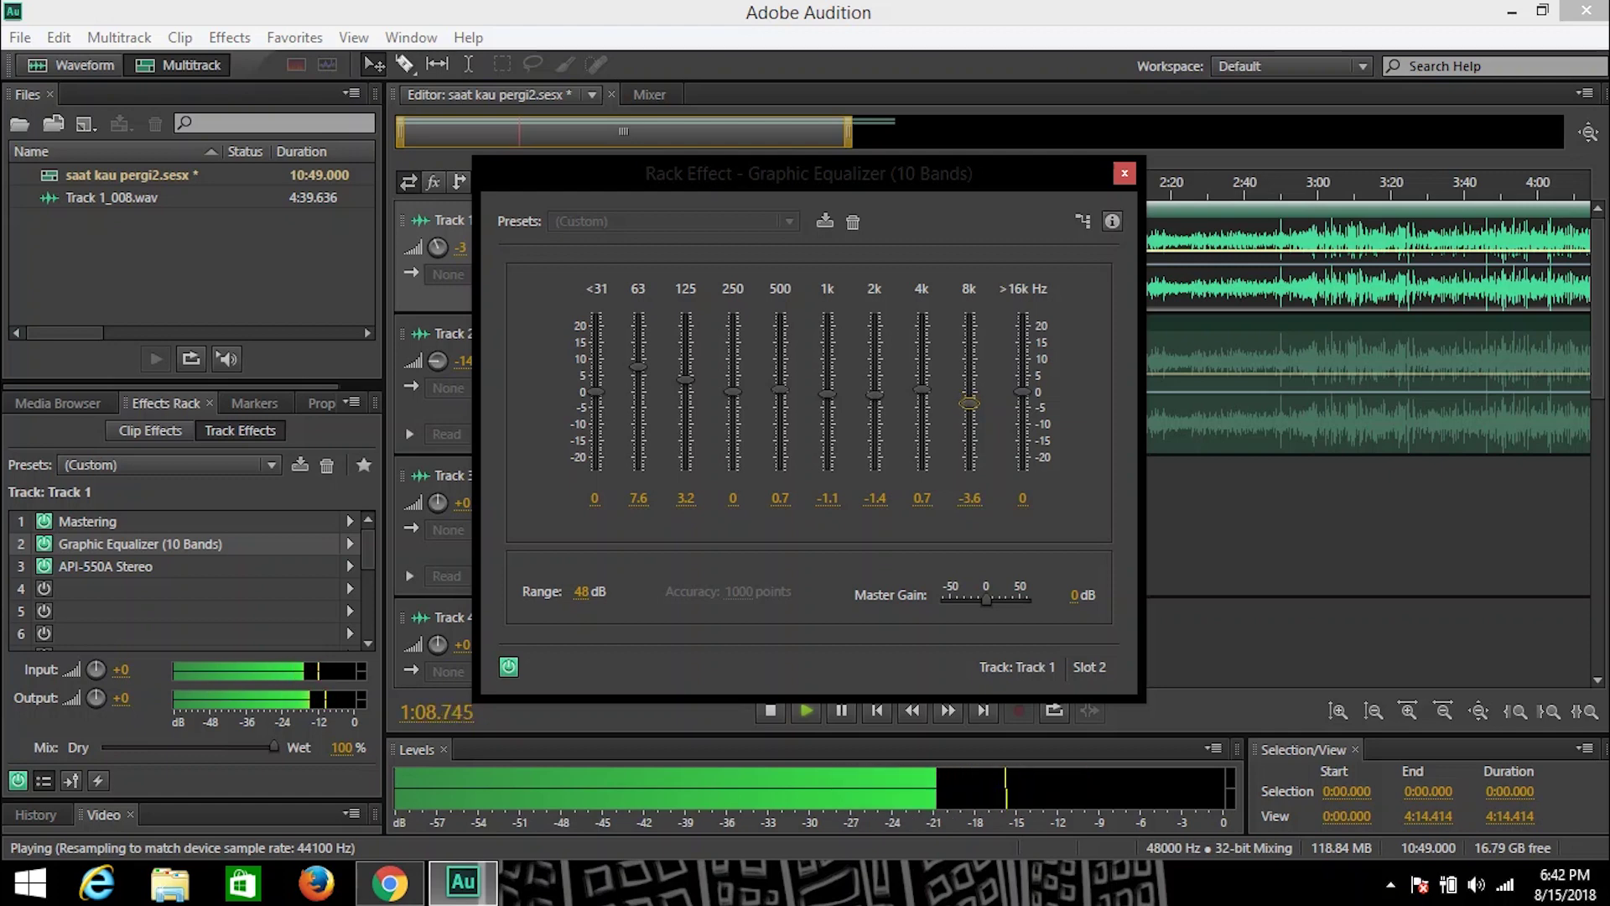
left_click(1124, 173)
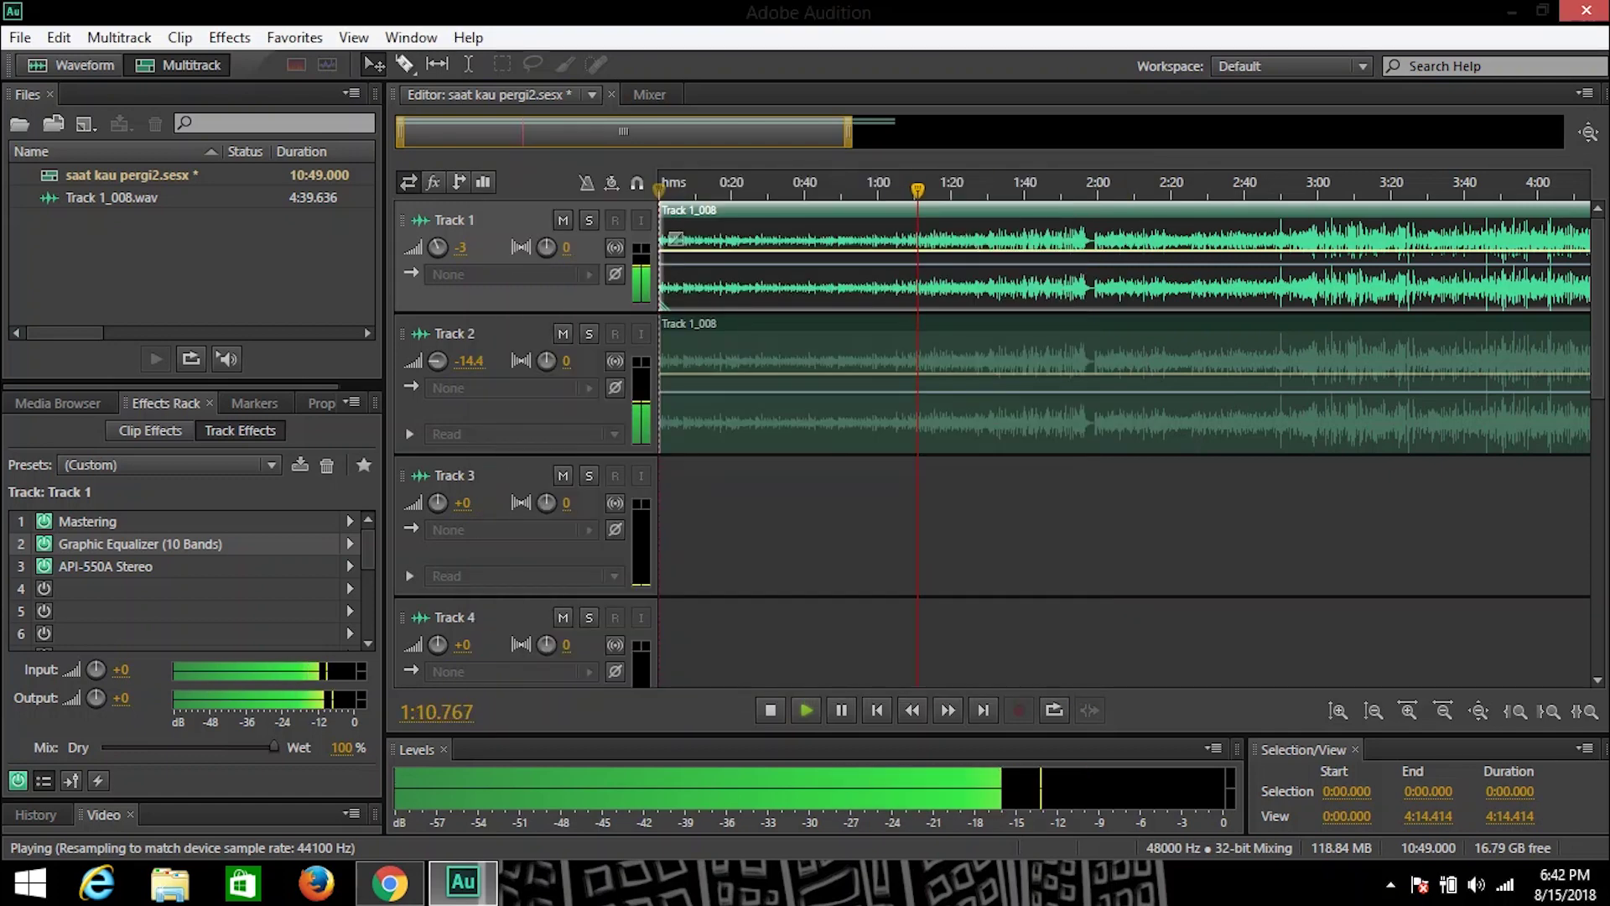
Add the Waves H-Reverb long Stereo effect to Track 1's fourth rack slot with the Acoustic Guitar preset
left_click(349, 588)
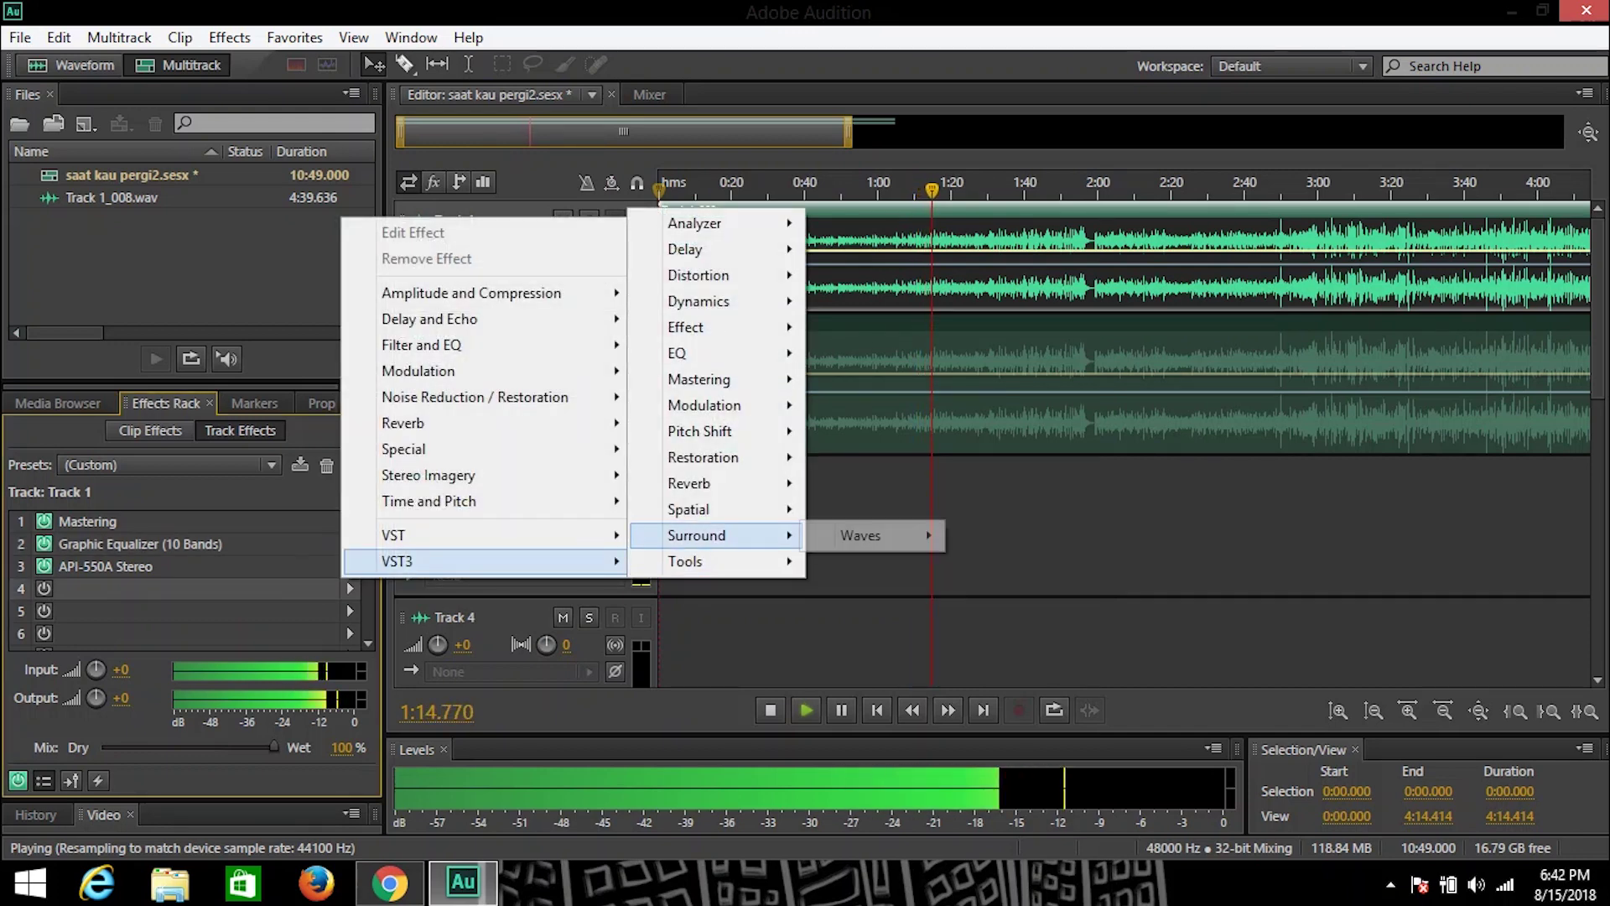
mouse_move(690, 484)
mouse_move(860, 483)
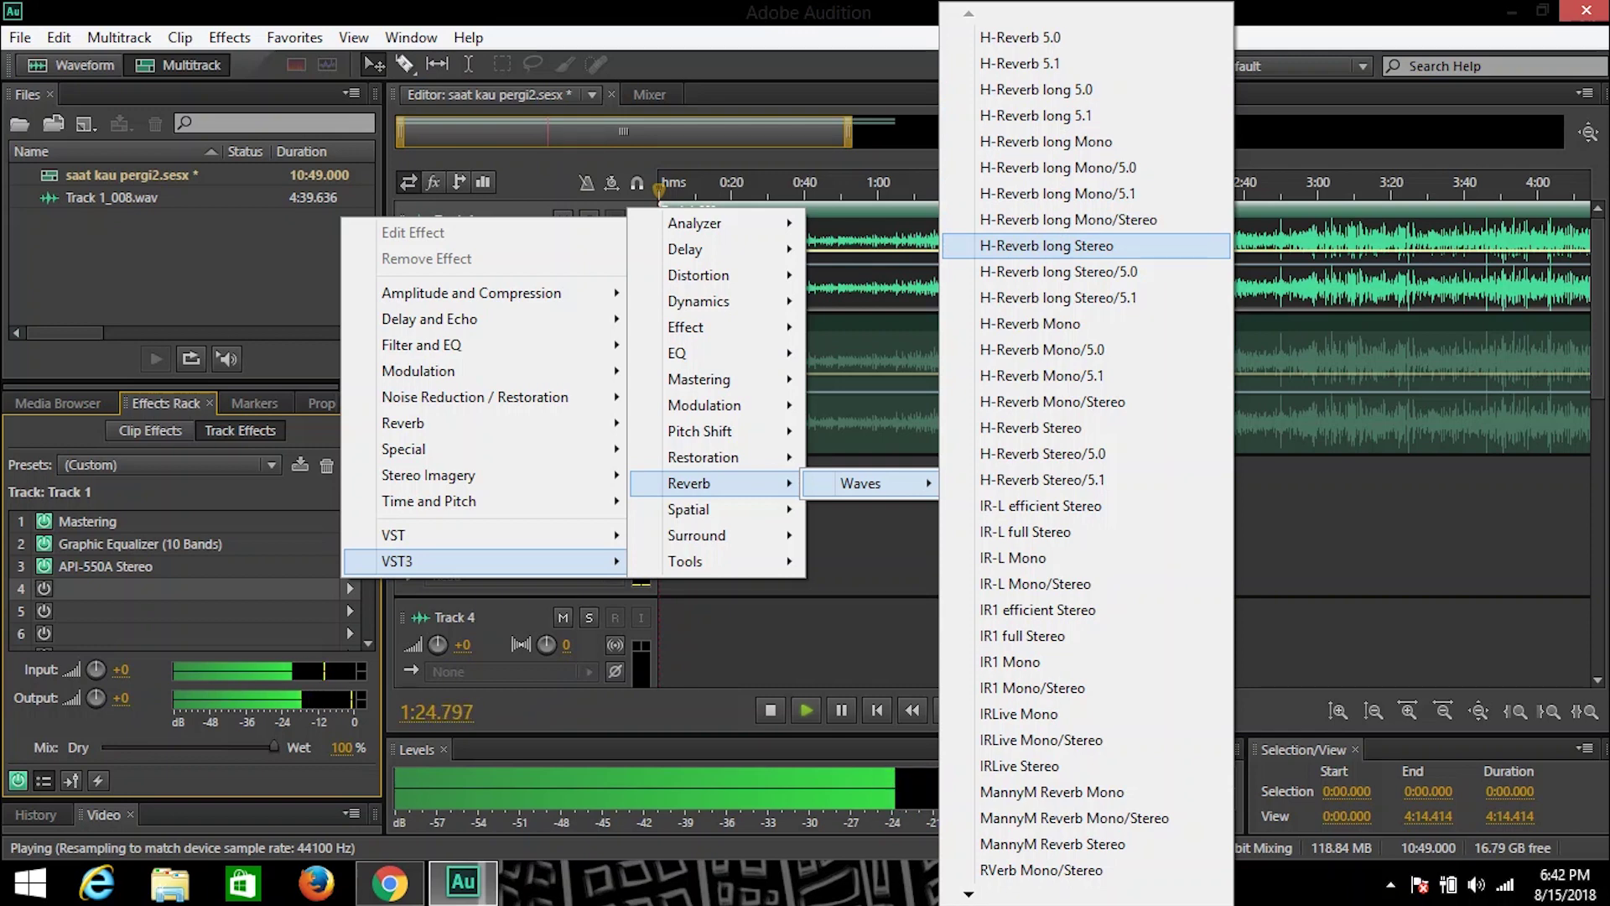
left_click(1047, 245)
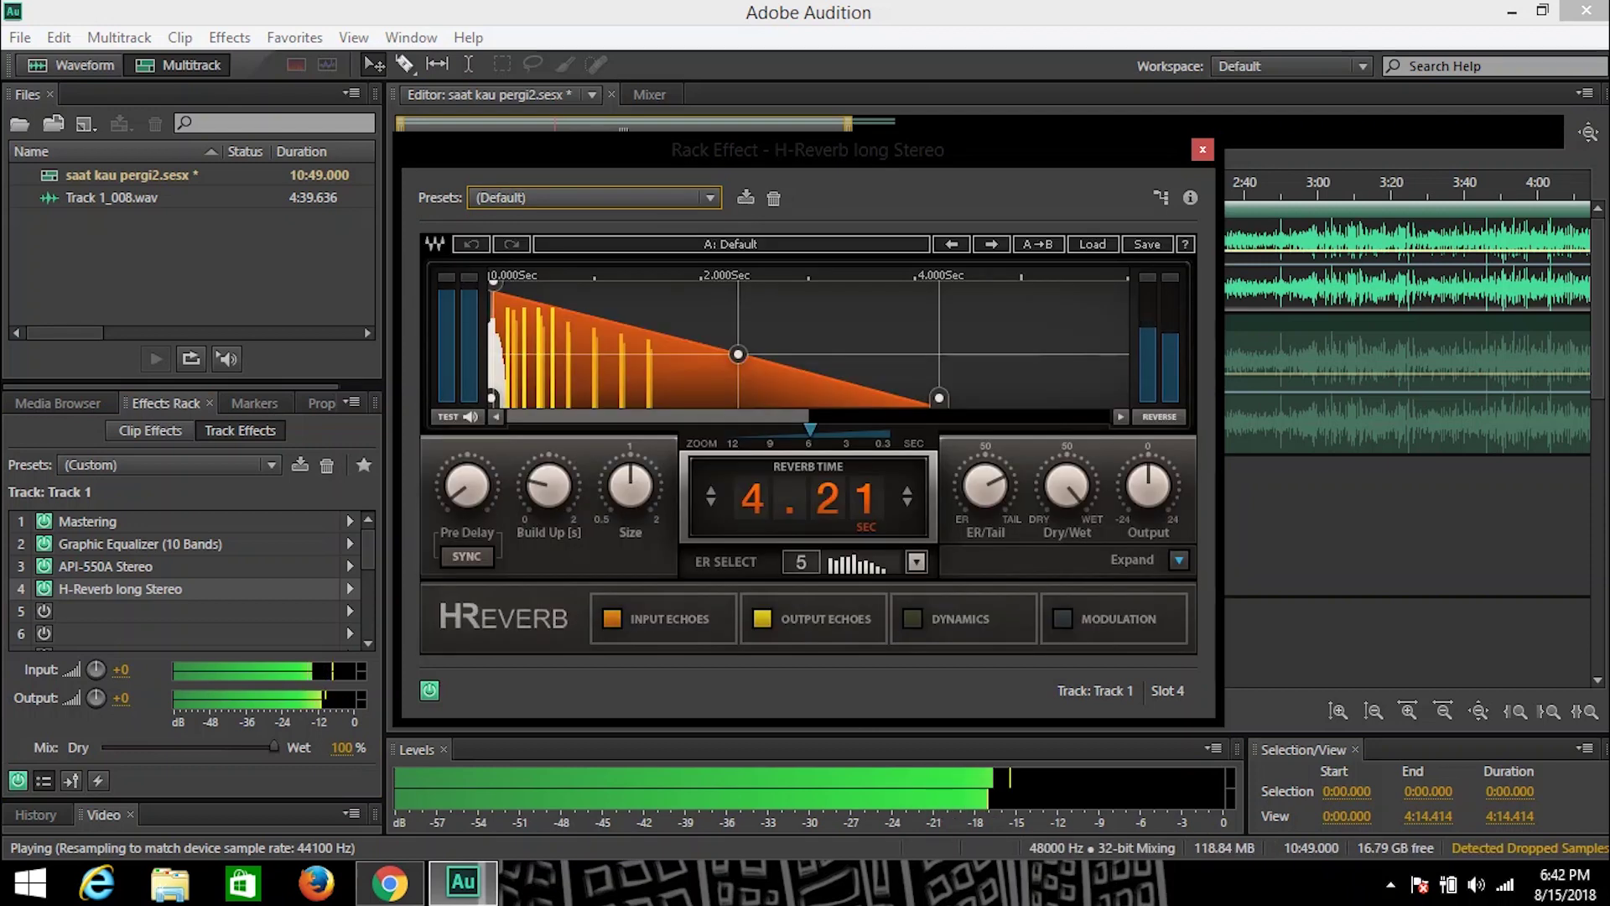
left_click(710, 198)
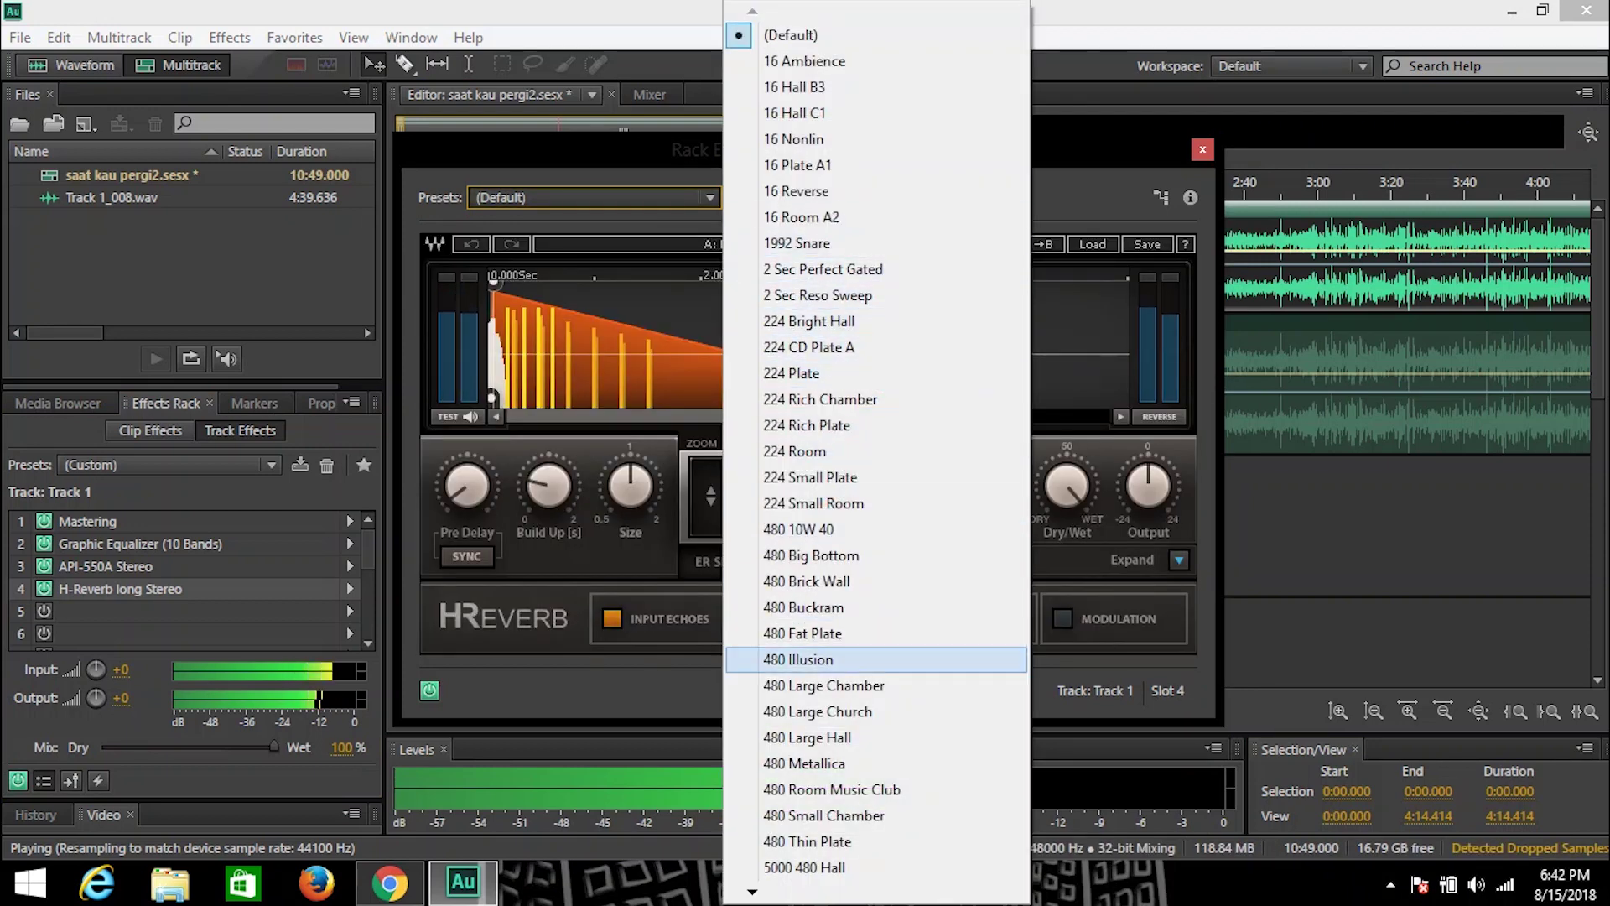
mouse_move(752, 892)
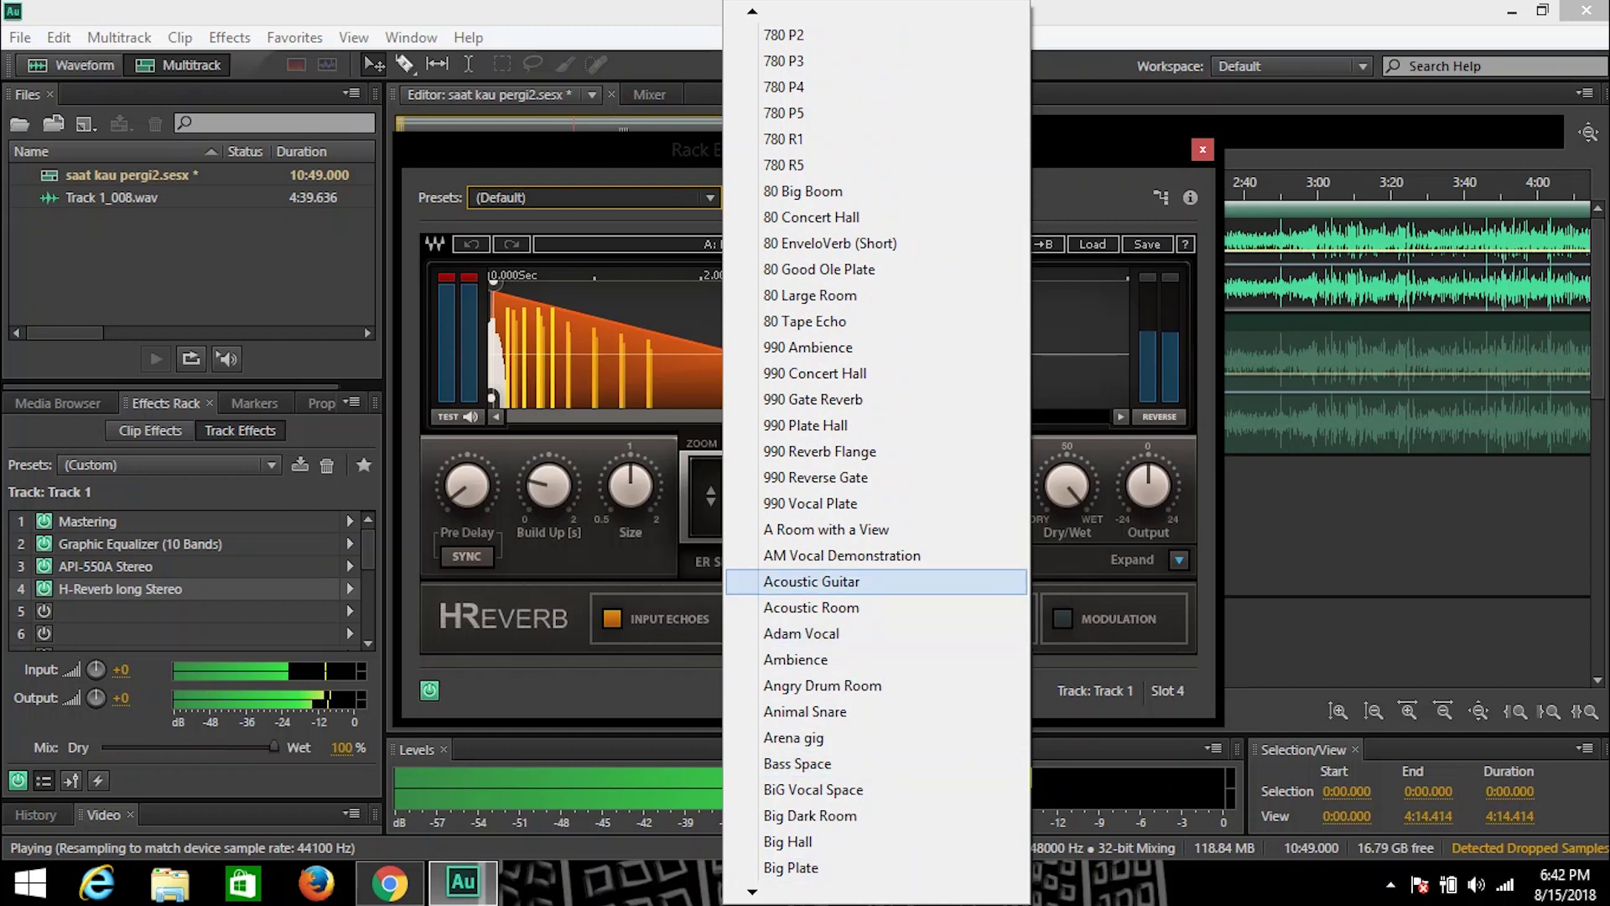
left_click(812, 581)
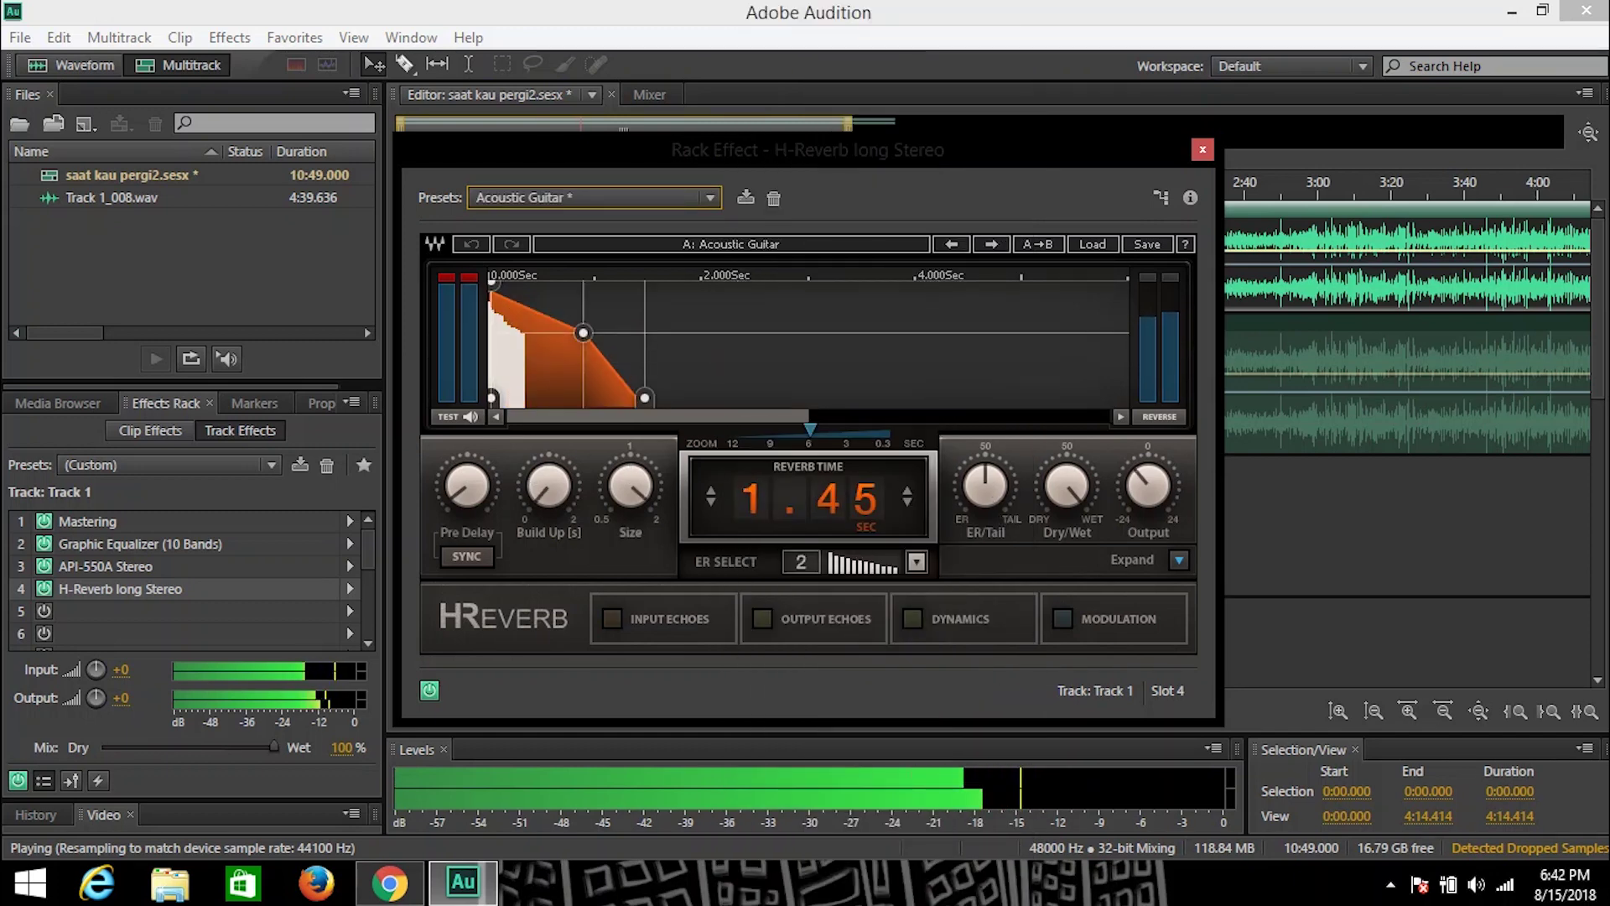
Set the H-Reverb size to 1.12 and shorten its reverb time to 1.03 seconds on the decay graph
left_click_drag(630, 485, 630, 462)
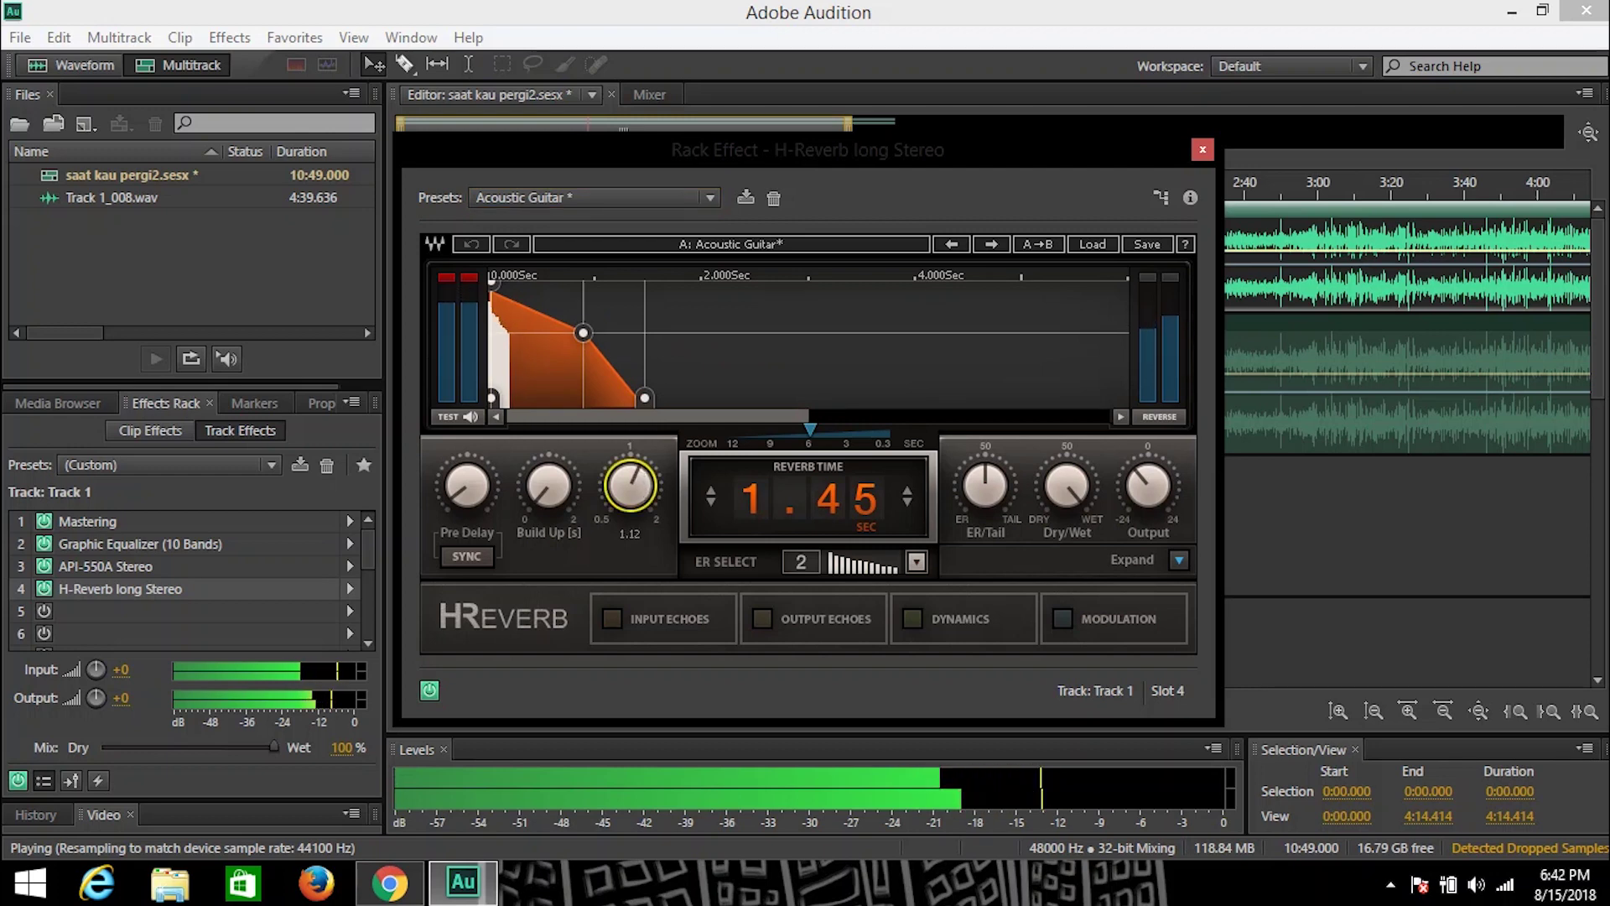
left_click_drag(583, 333, 578, 346)
left_click_drag(645, 398, 618, 398)
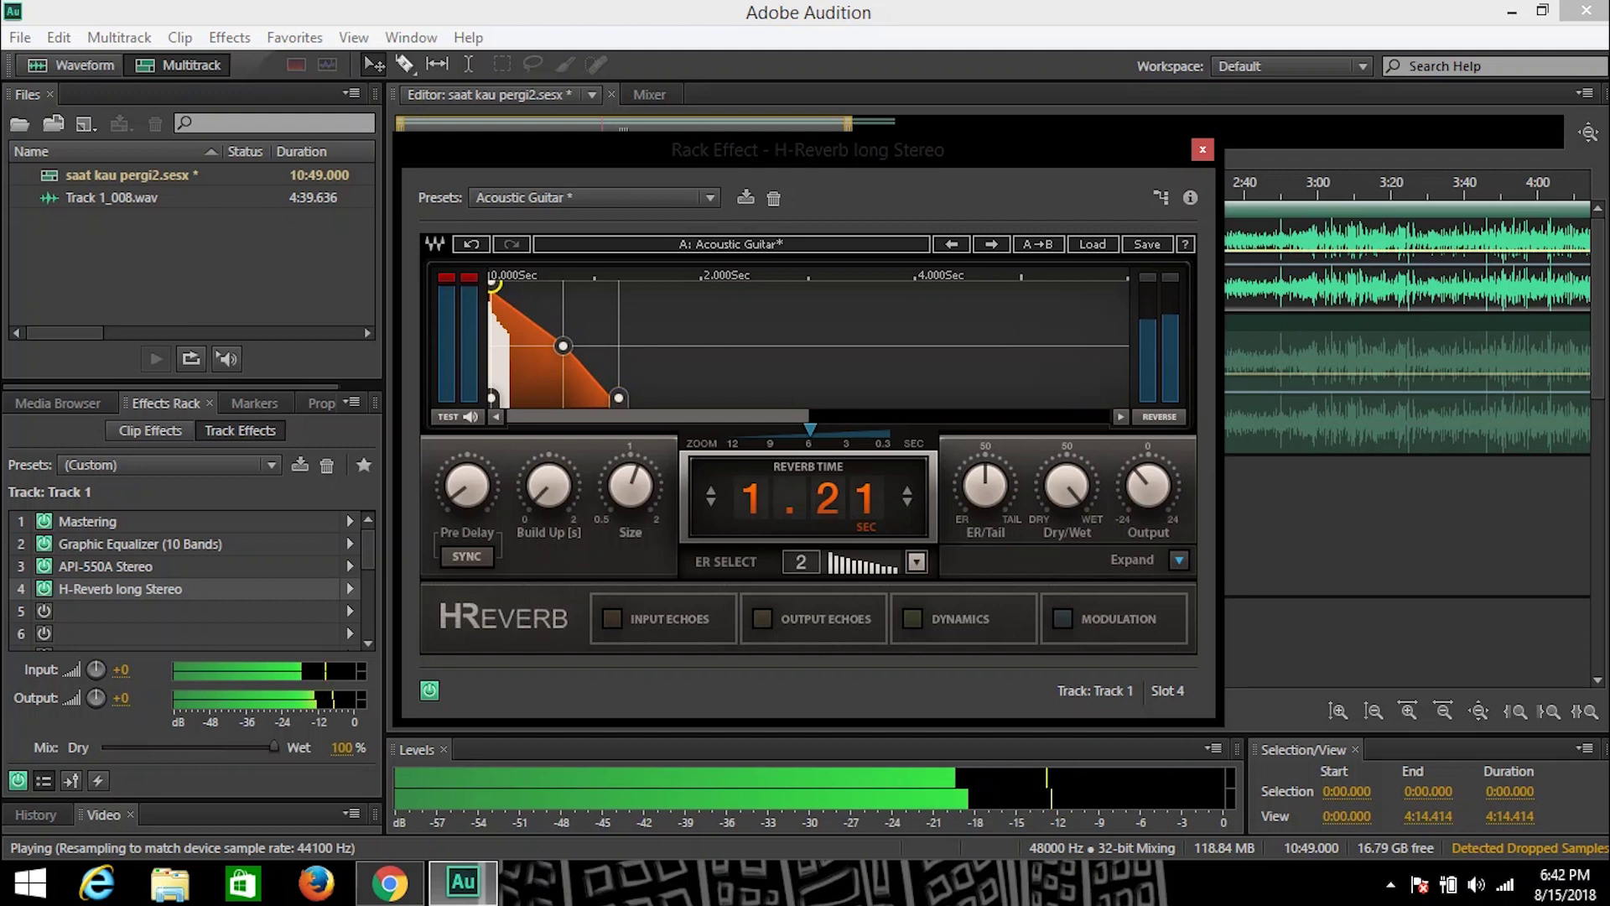
left_click_drag(563, 346, 558, 347)
mouse_move(619, 397)
left_mouse_down()
mouse_move(578, 398)
mouse_move(599, 397)
left_mouse_up()
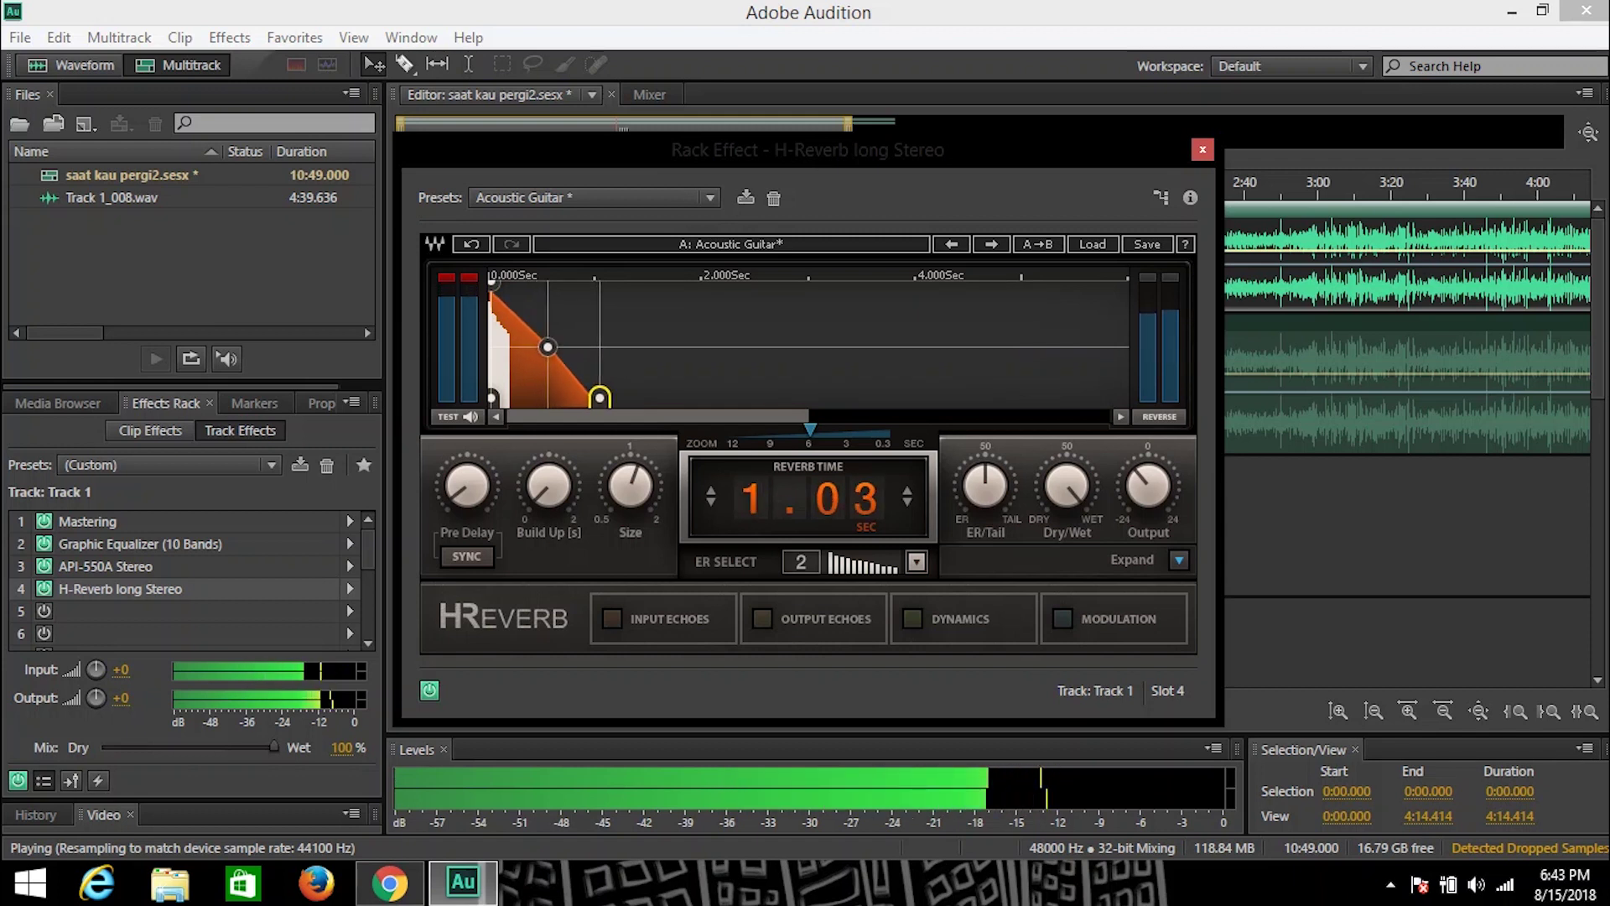
mouse_move(1066, 485)
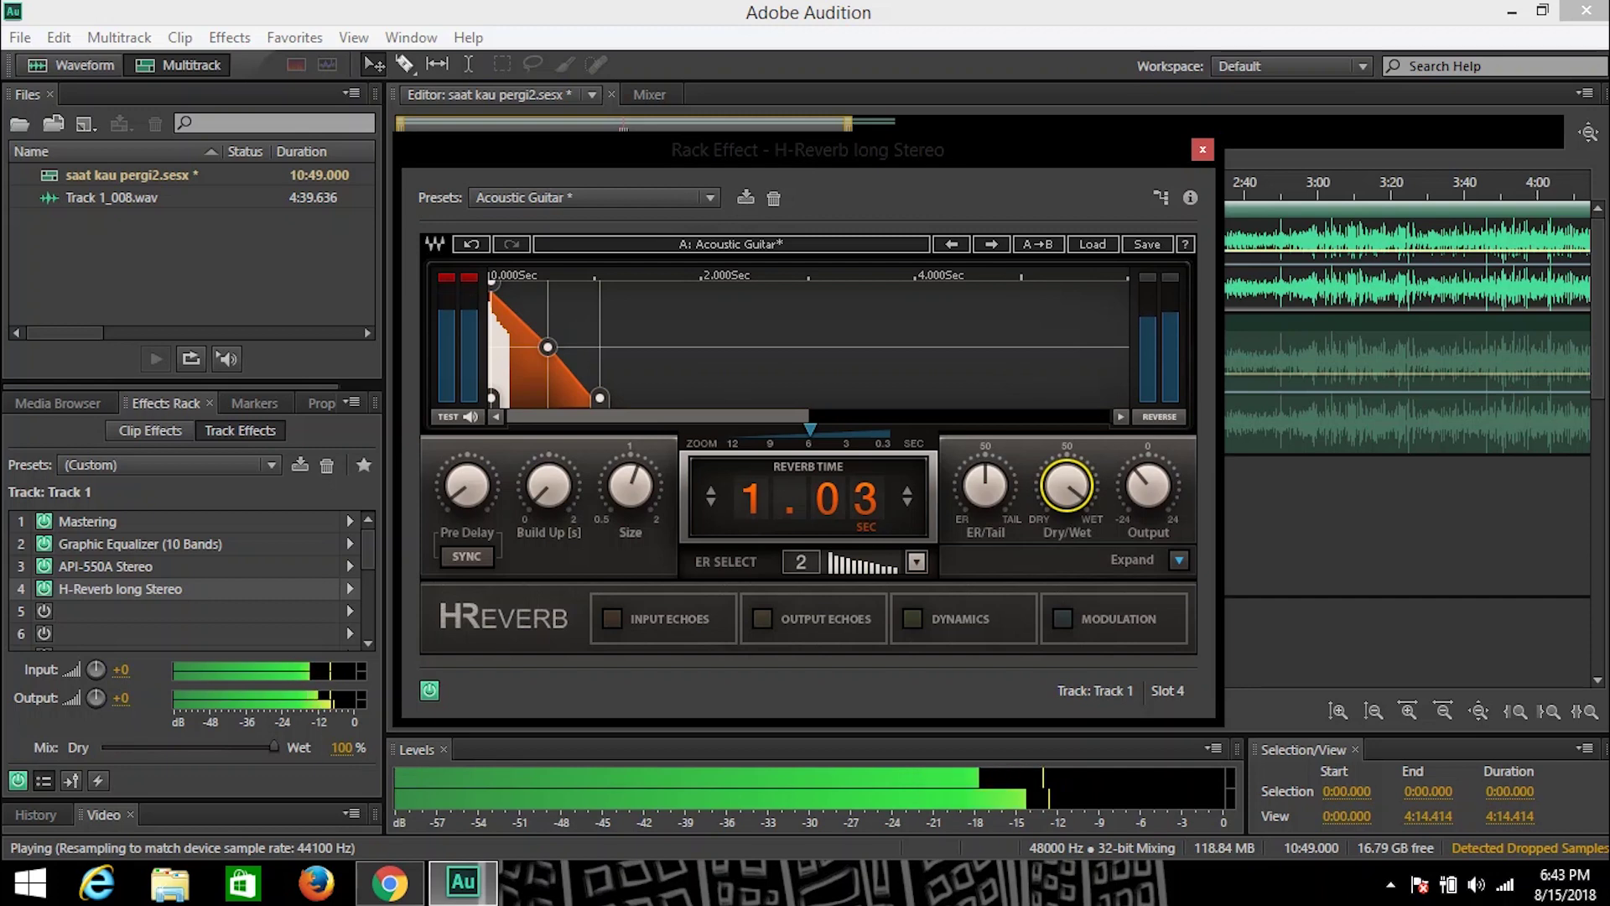
left_click(1203, 149)
Replay the mix from the start and set Track 1's Graphic Equalizer bands: 63 Hz 0.4, 125 Hz 2.5, 8k -5.1
key("Home")
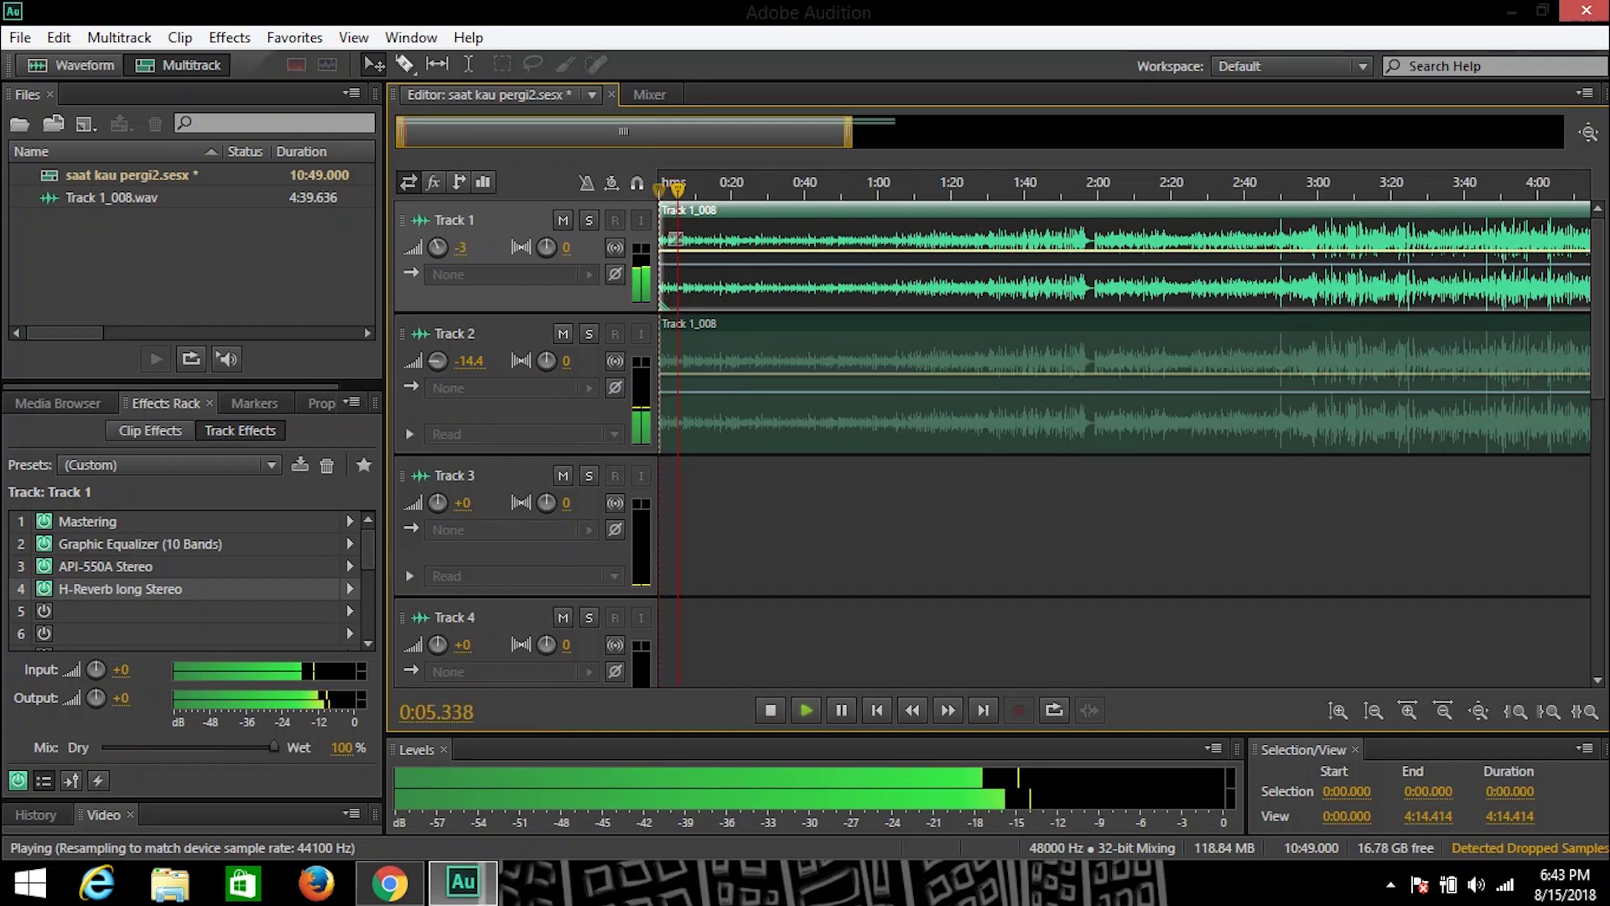
double_click(140, 544)
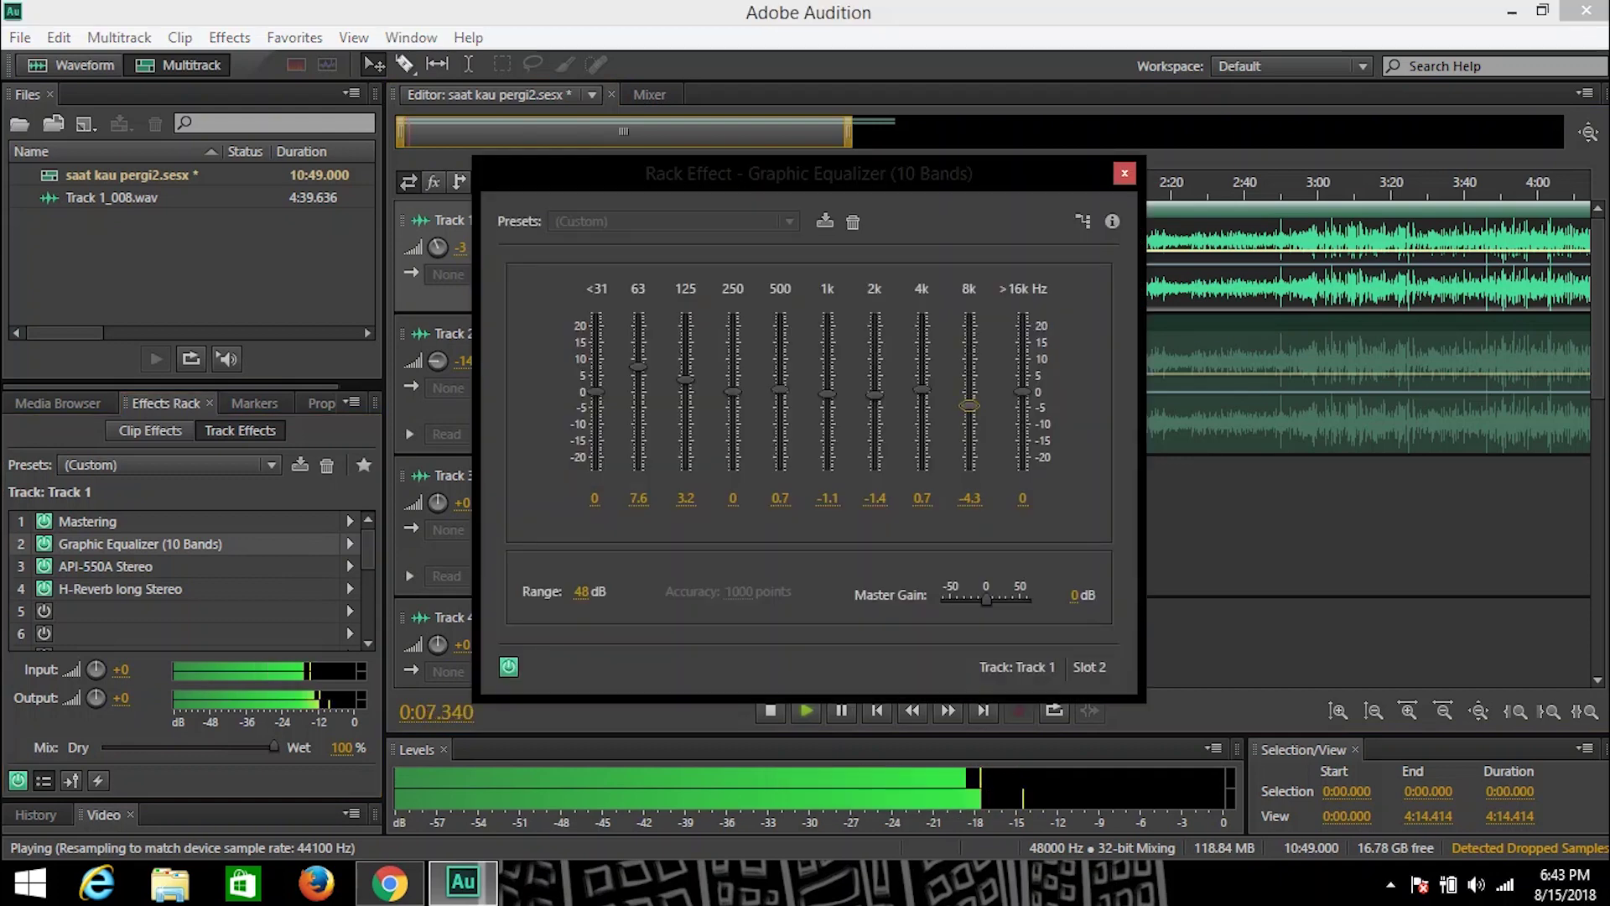
left_click_drag(686, 378, 686, 382)
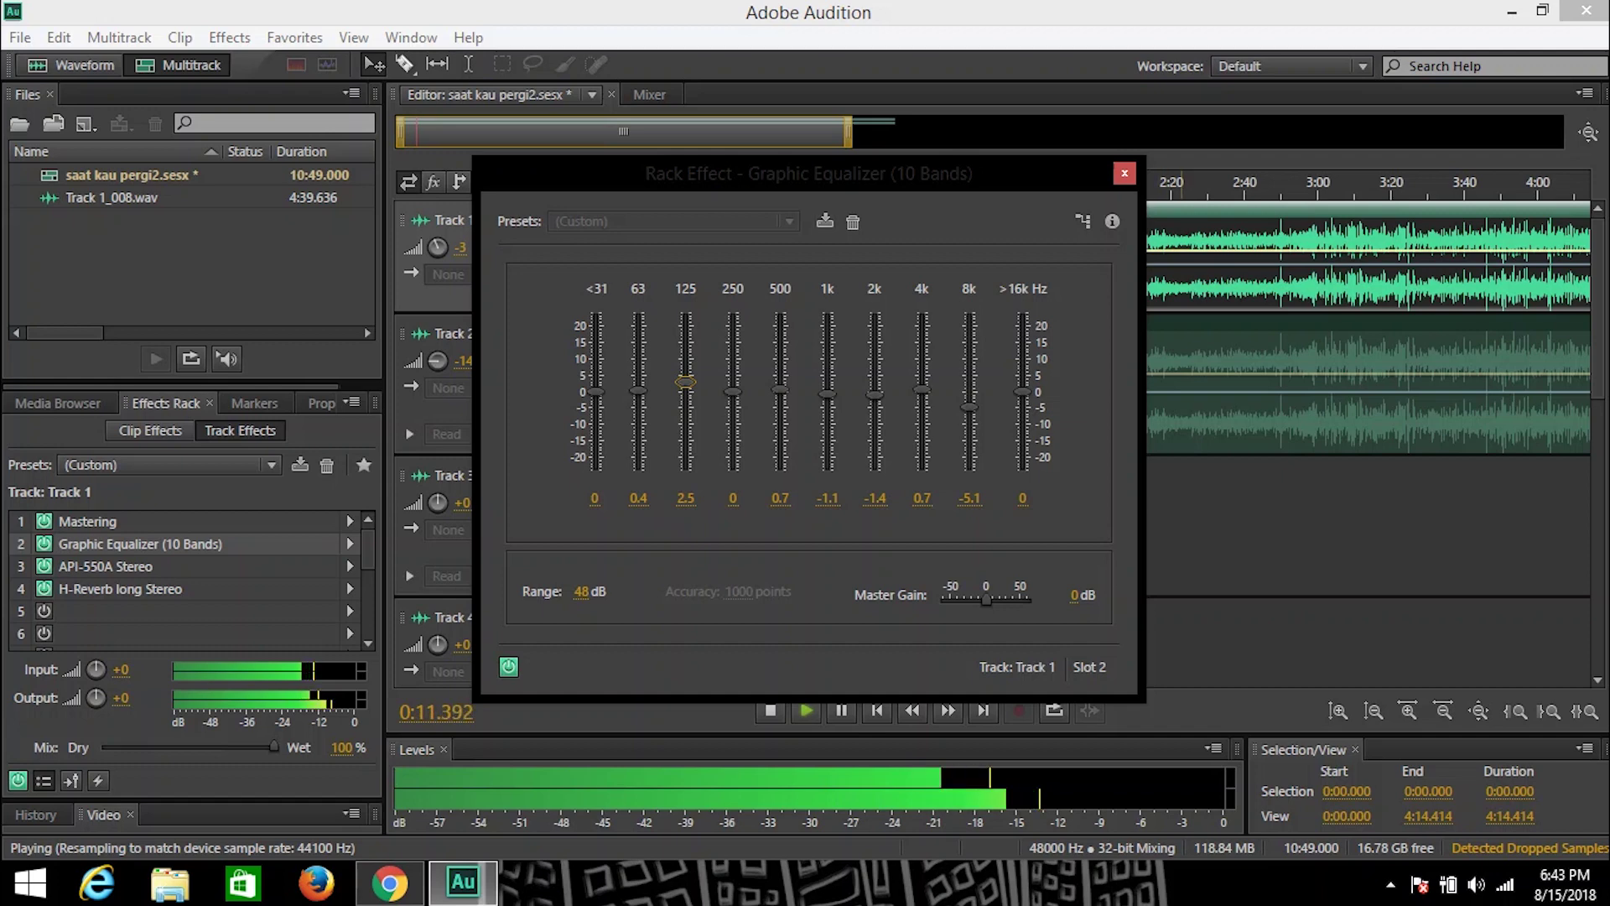
left_click(1125, 173)
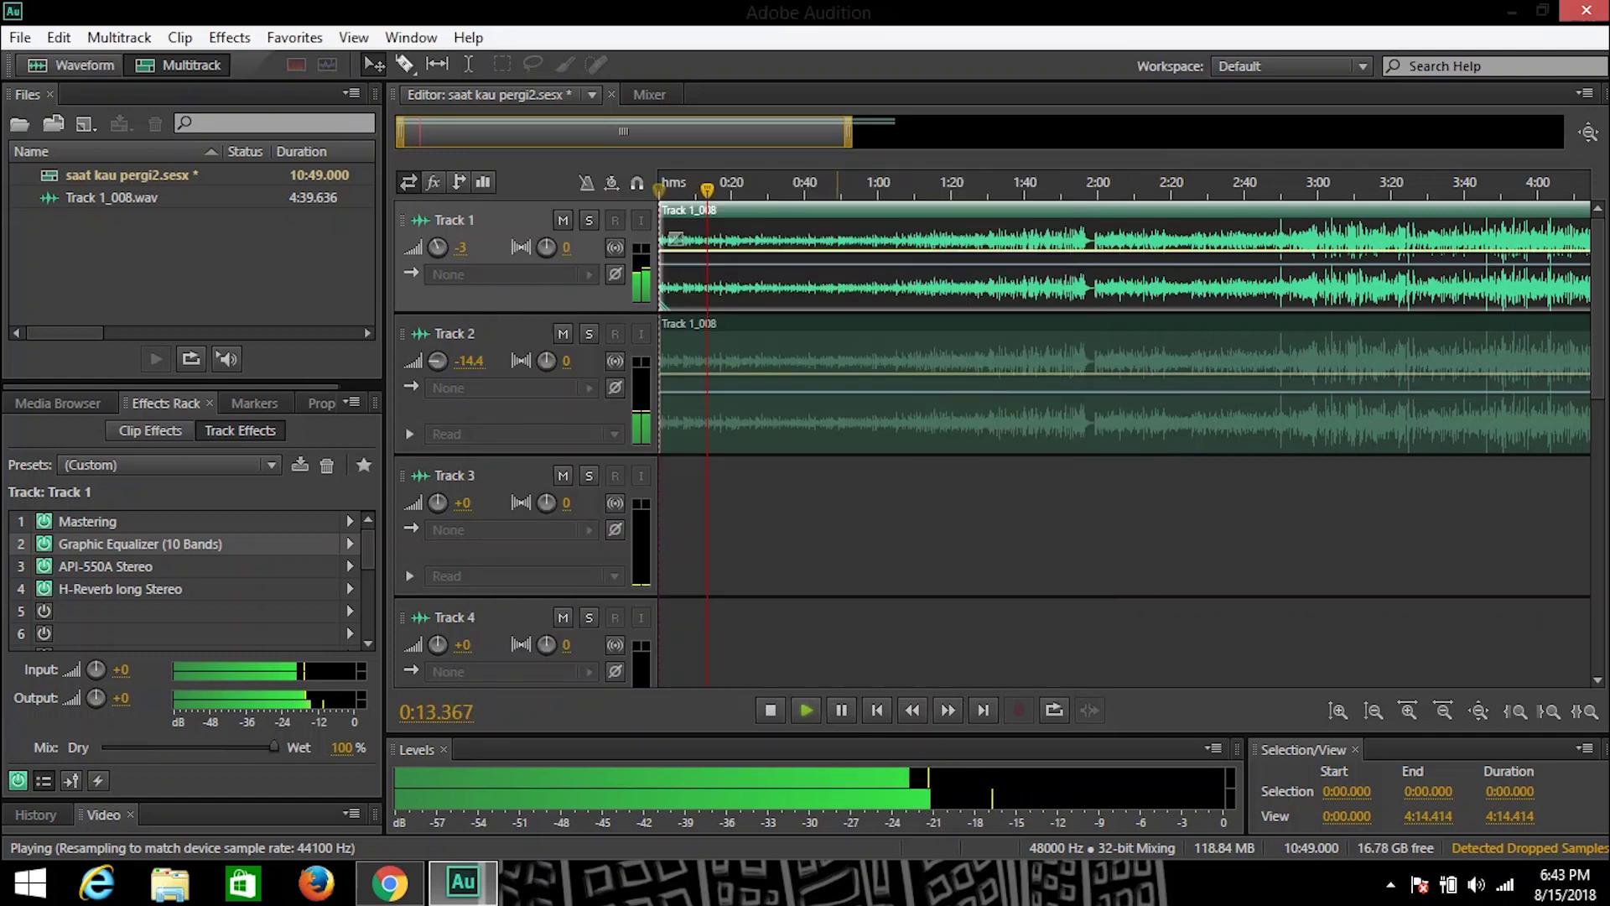
Add the Vocal Enhancer effect to Track 1's fifth rack slot in Music mode
left_click_drag(848, 132, 863, 131)
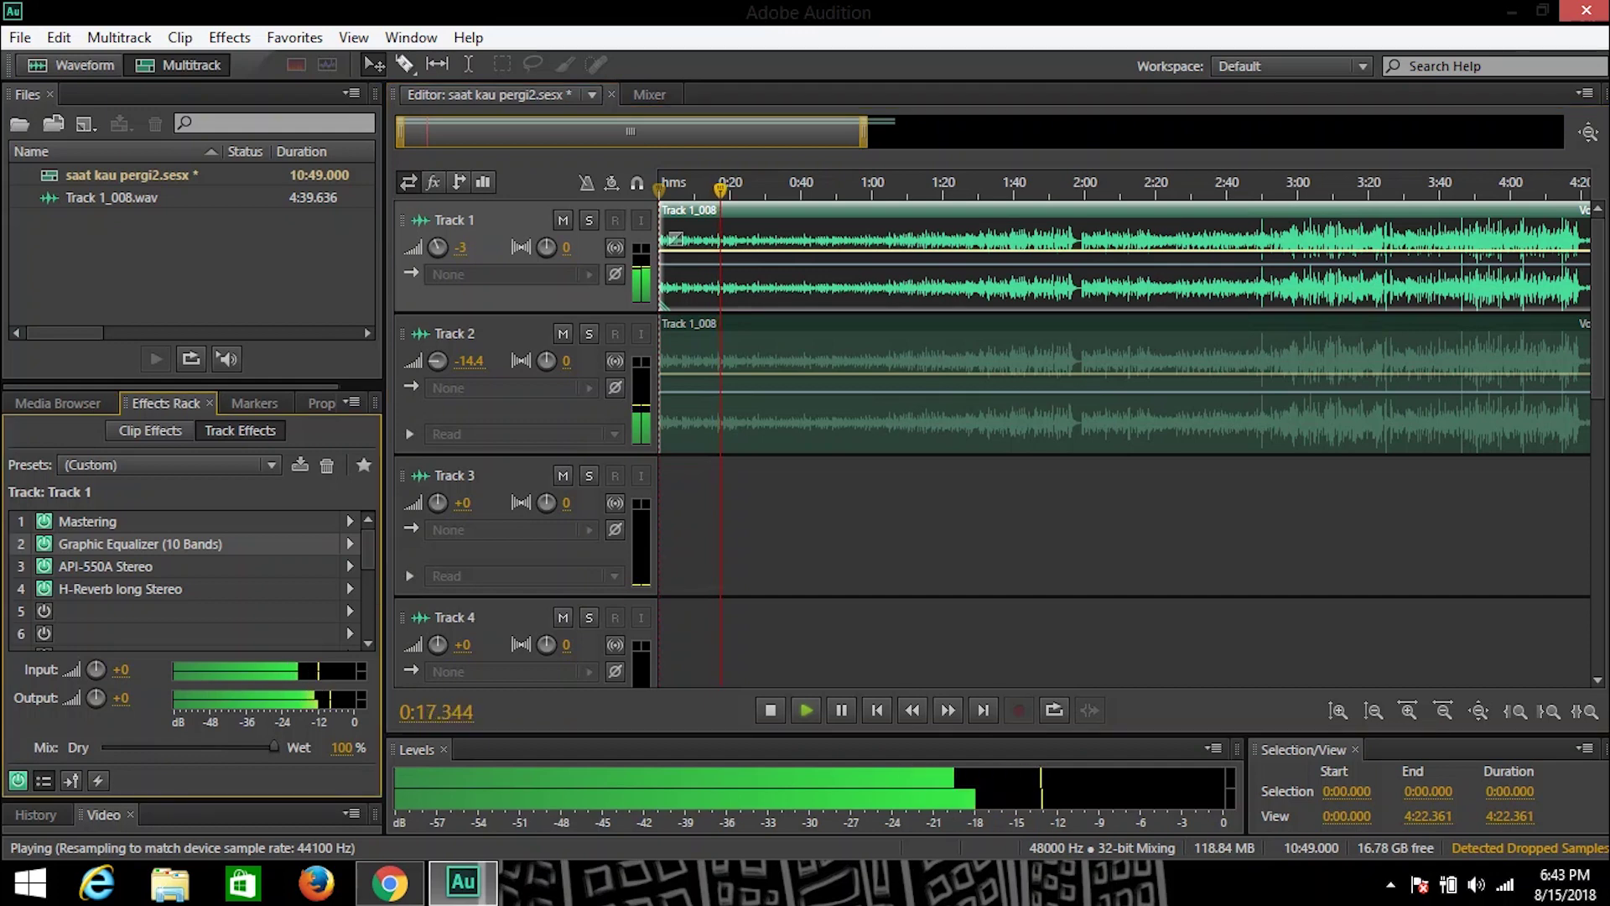
left_click(349, 610)
mouse_move(453, 524)
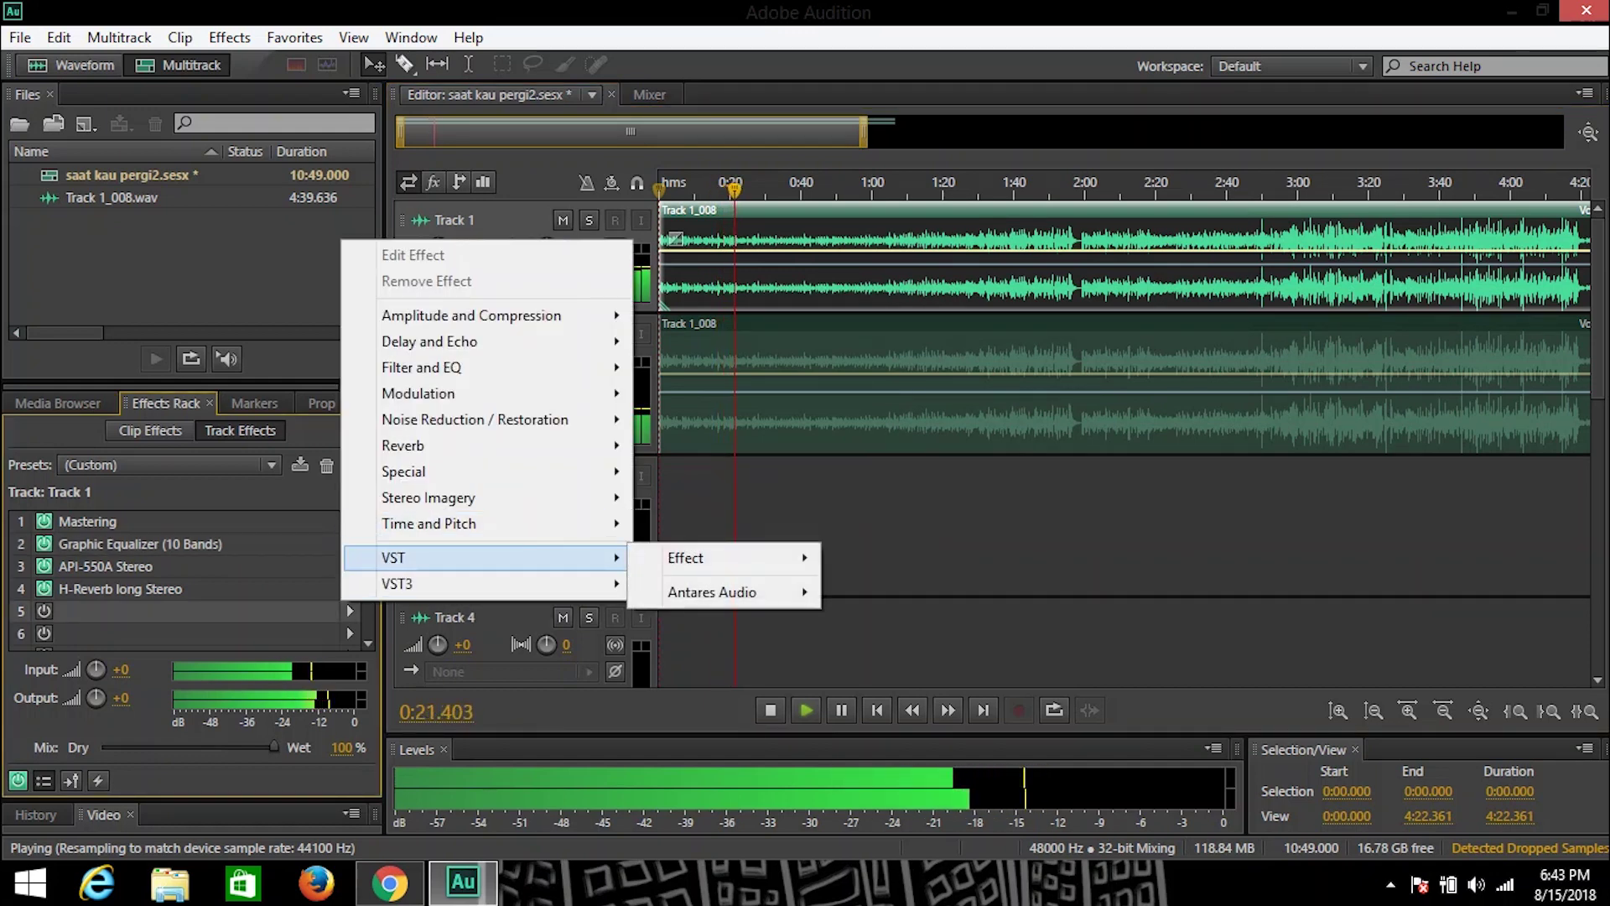
mouse_move(453, 471)
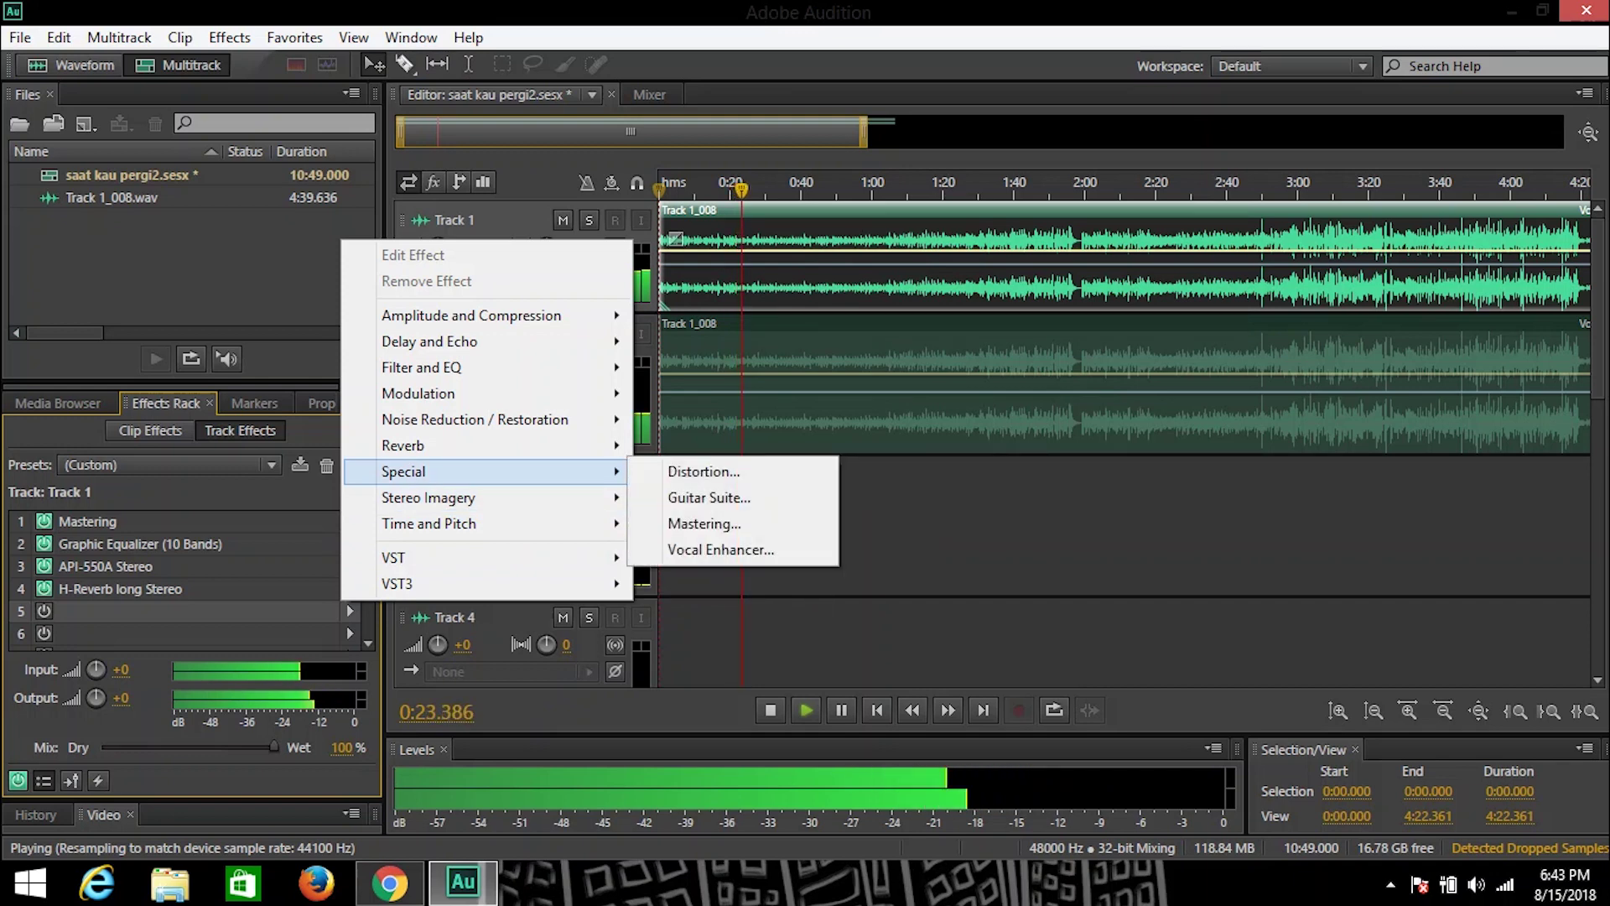
left_click(721, 549)
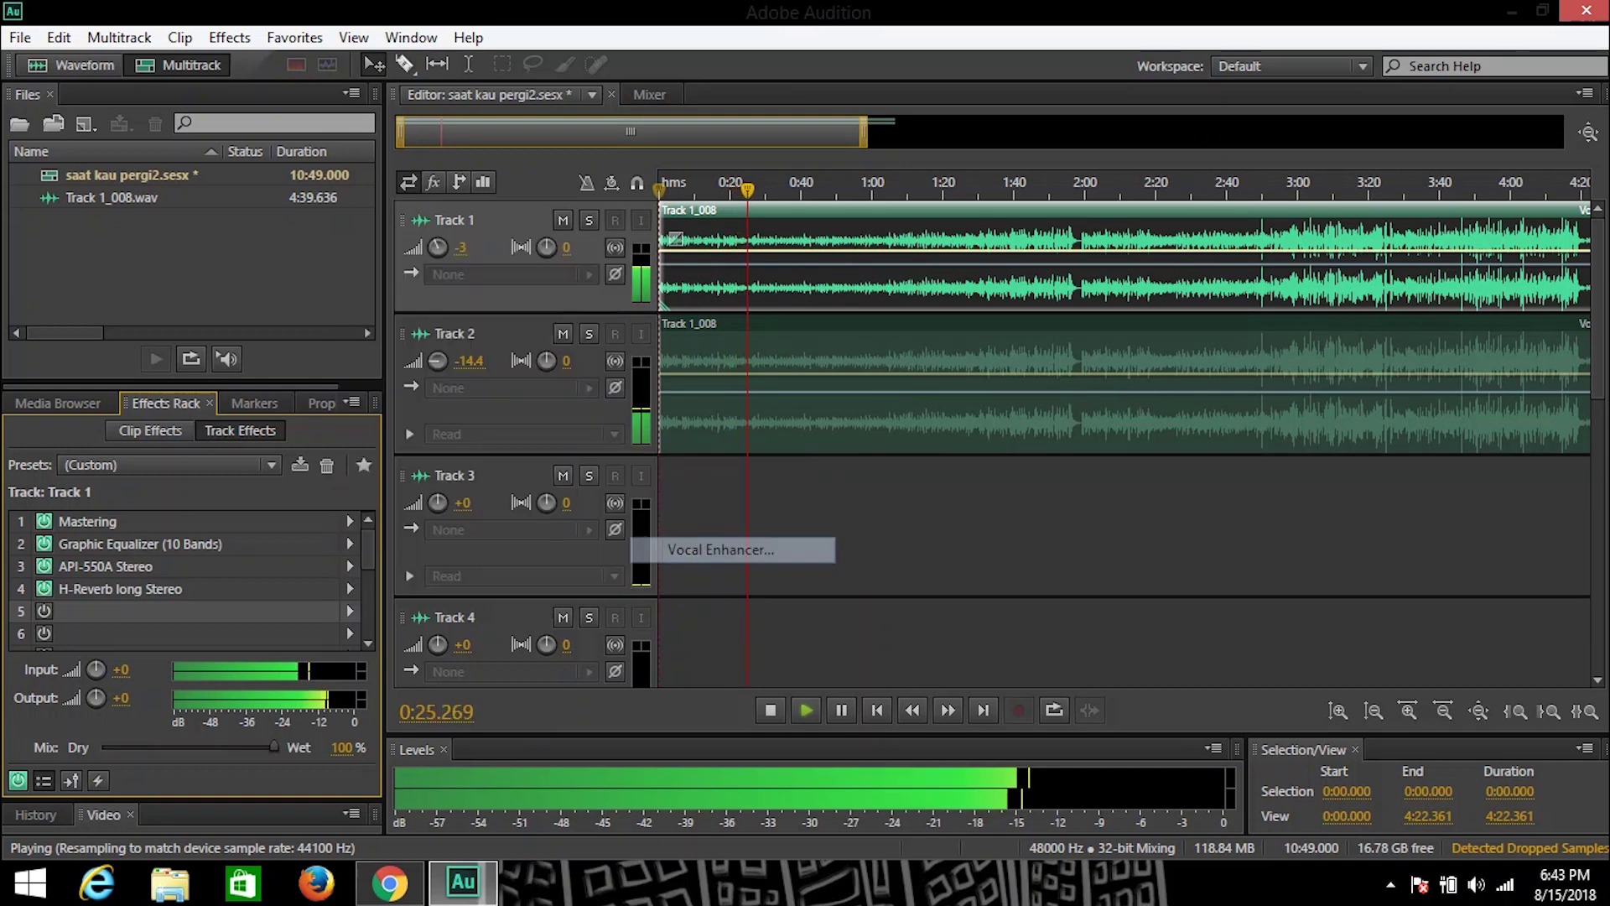
left_click(724, 426)
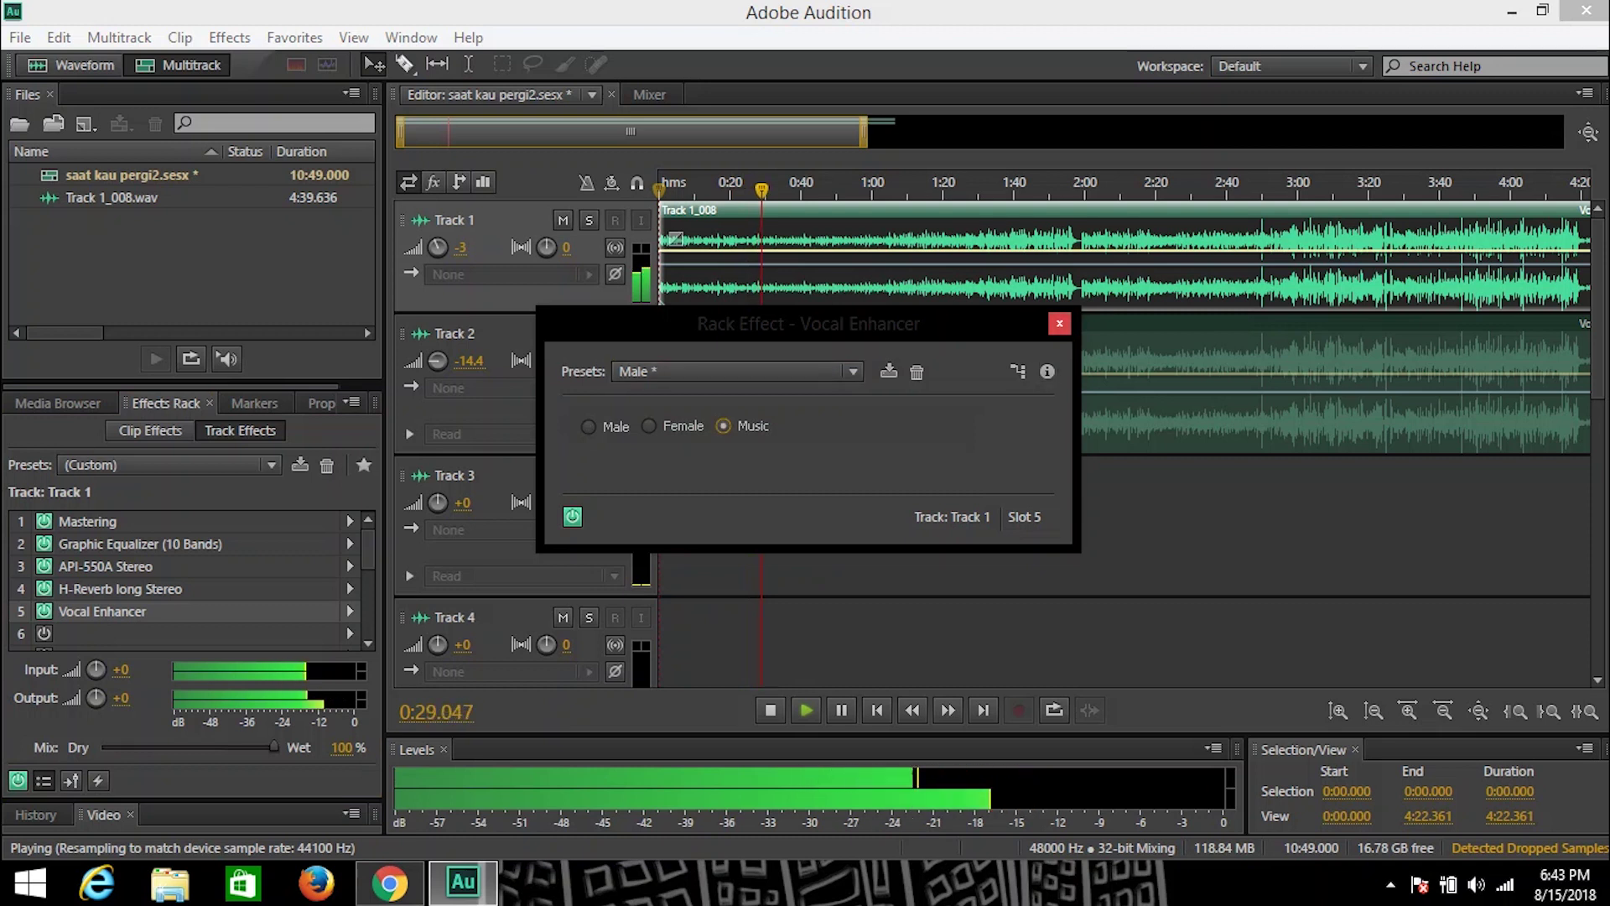
left_click(1059, 324)
Add the Waves Maserati GRP Stereo mastering effect to Track 1's sixth rack slot, keeping the default preset
left_click(368, 549)
left_click_drag(368, 550, 368, 562)
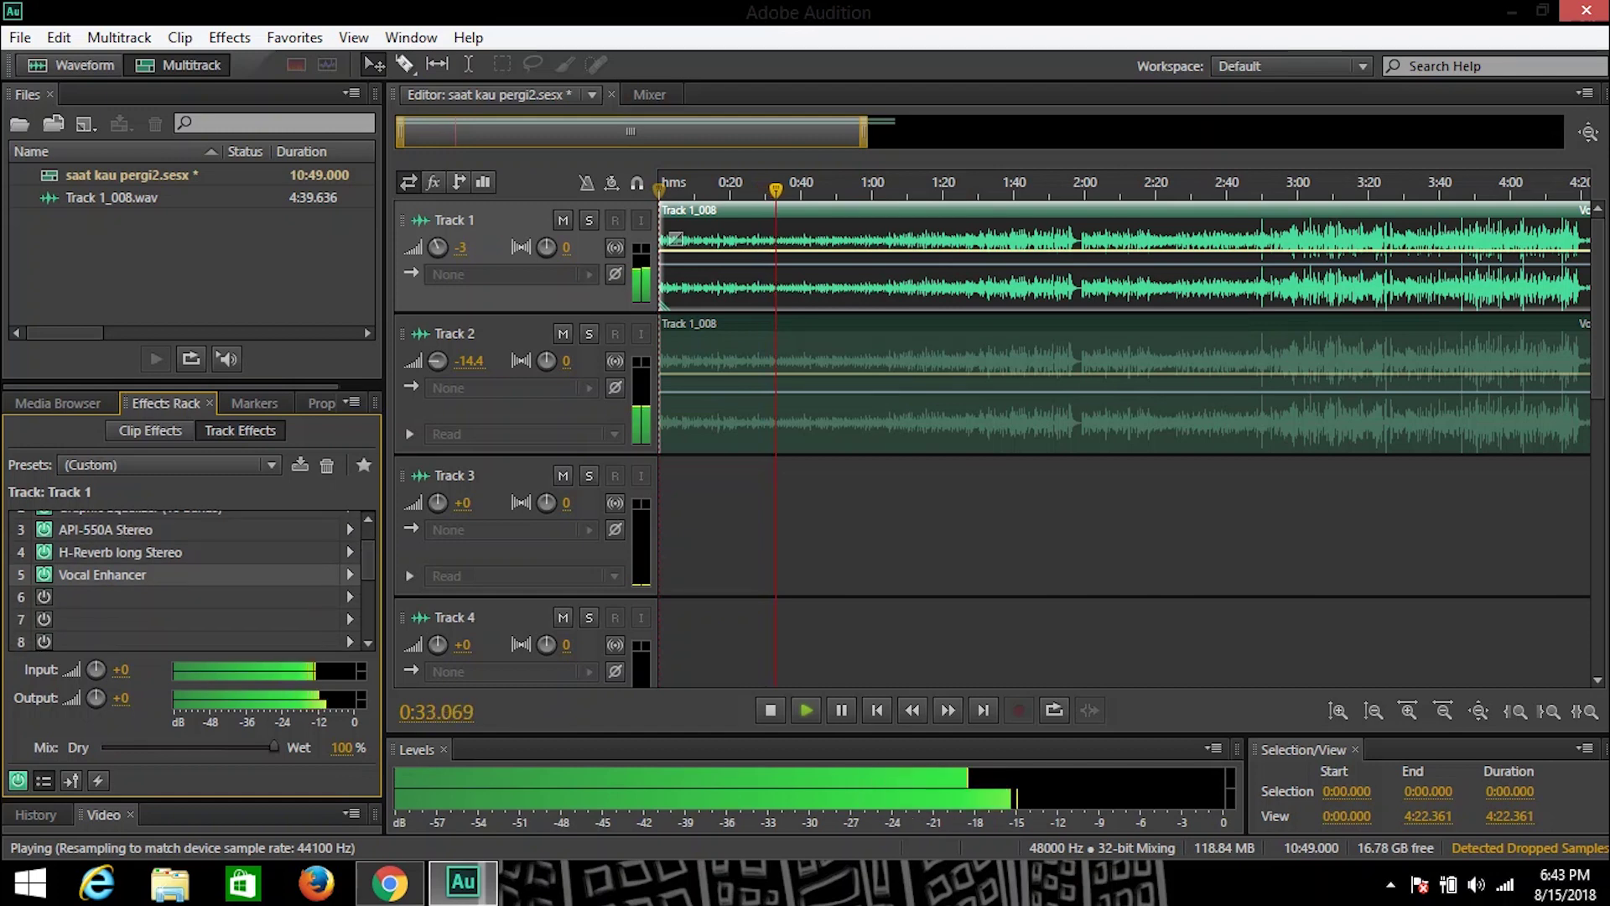
left_click(350, 597)
mouse_move(503, 569)
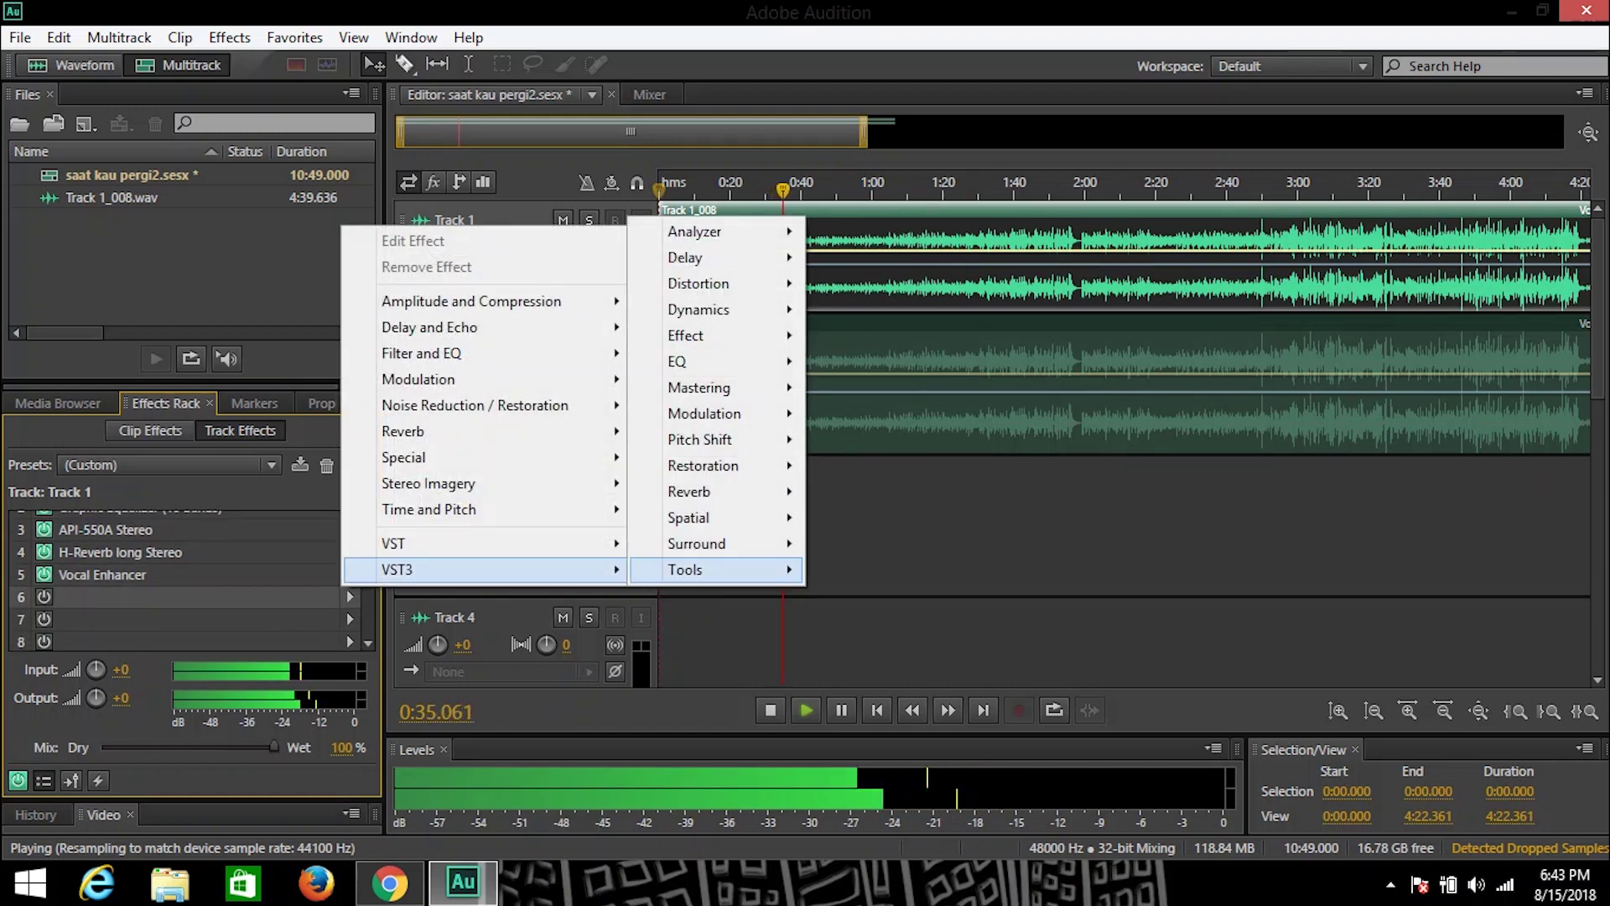
mouse_move(699, 387)
mouse_move(864, 387)
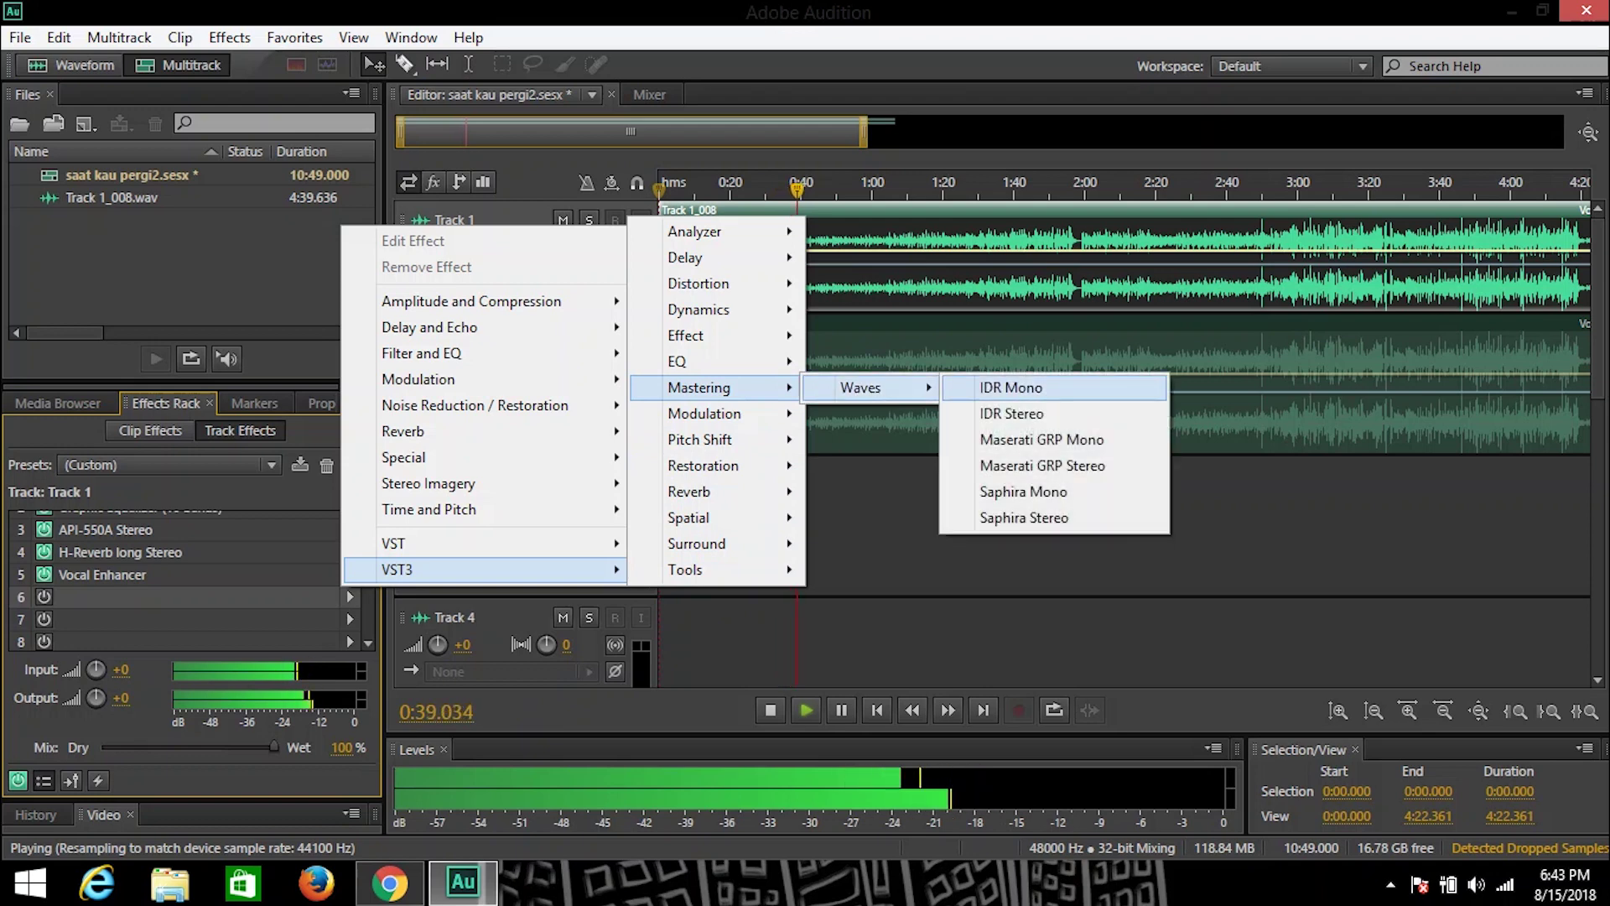
left_click(1042, 466)
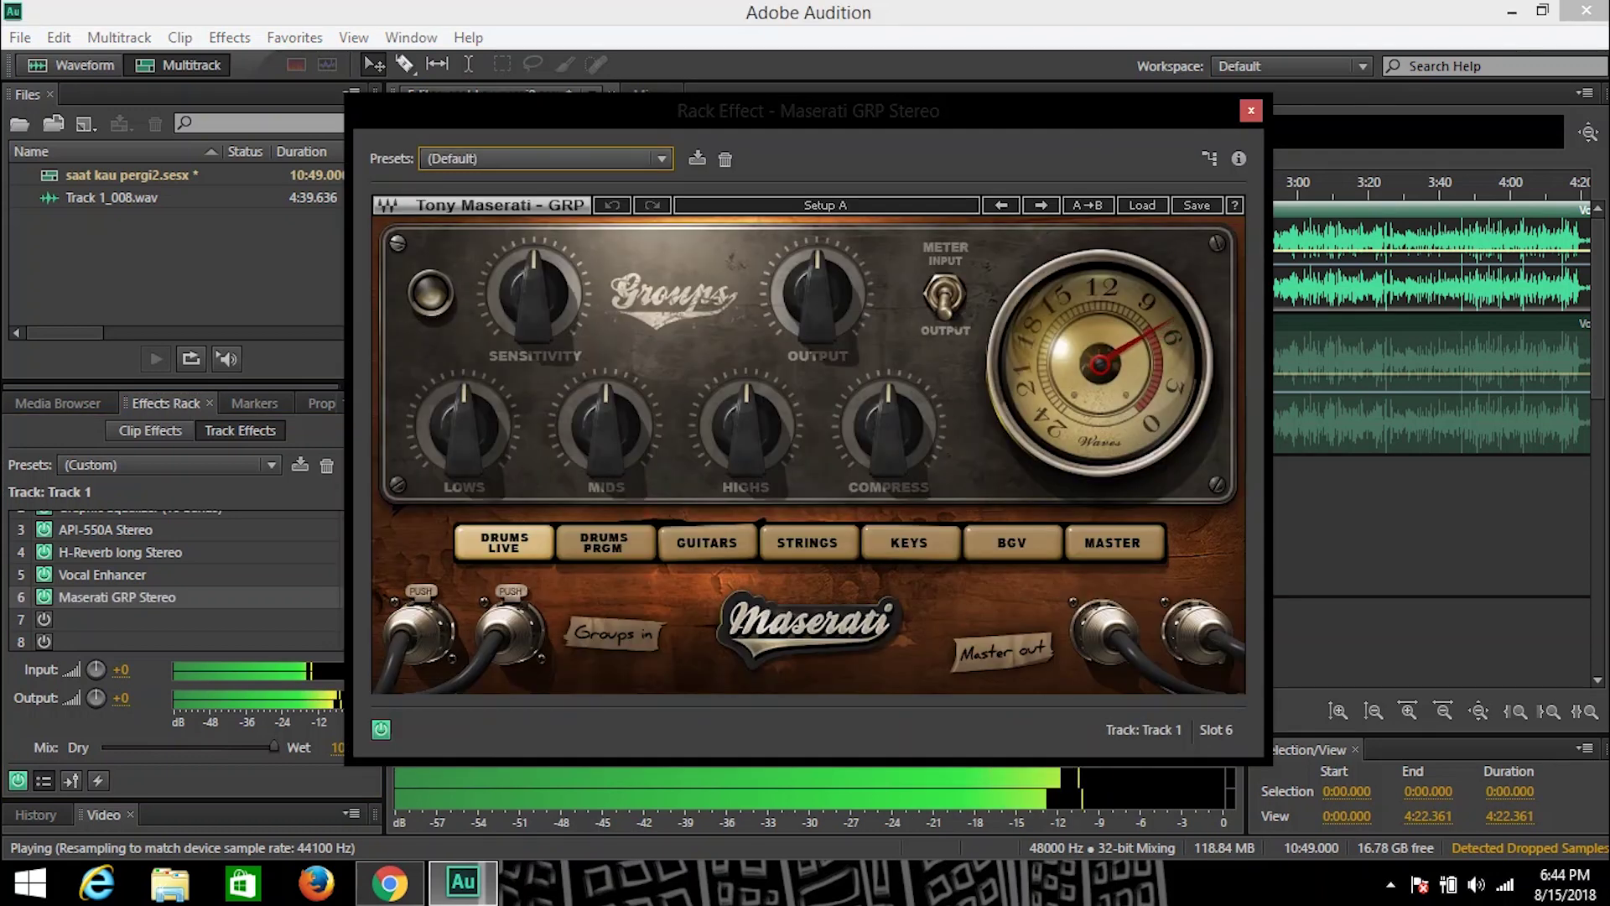
left_click(545, 159)
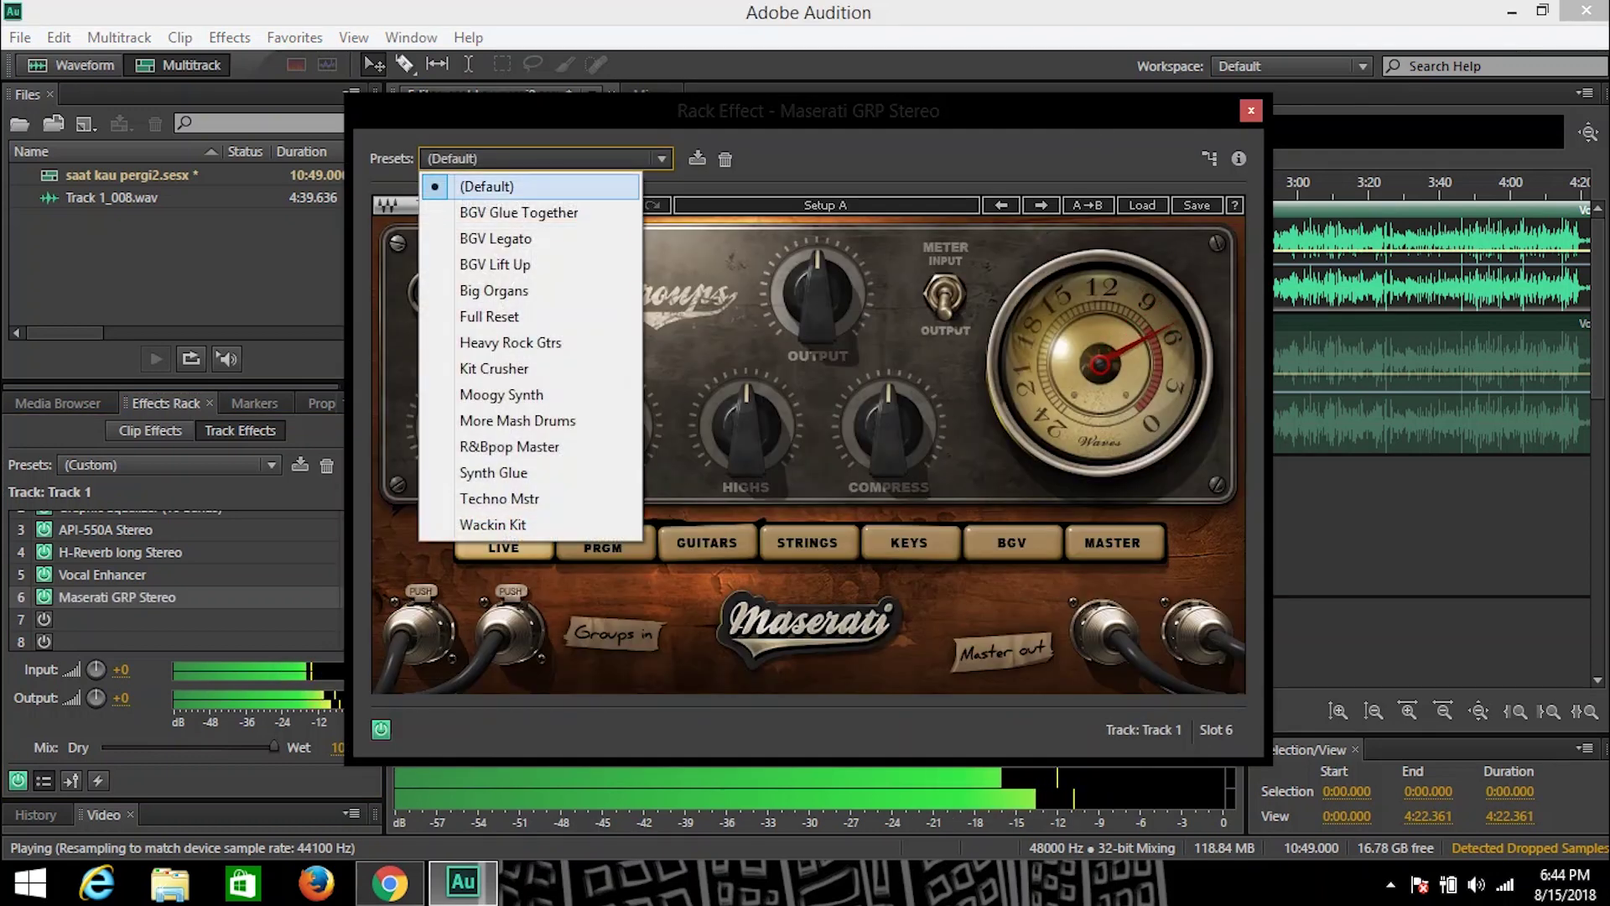
key("Escape")
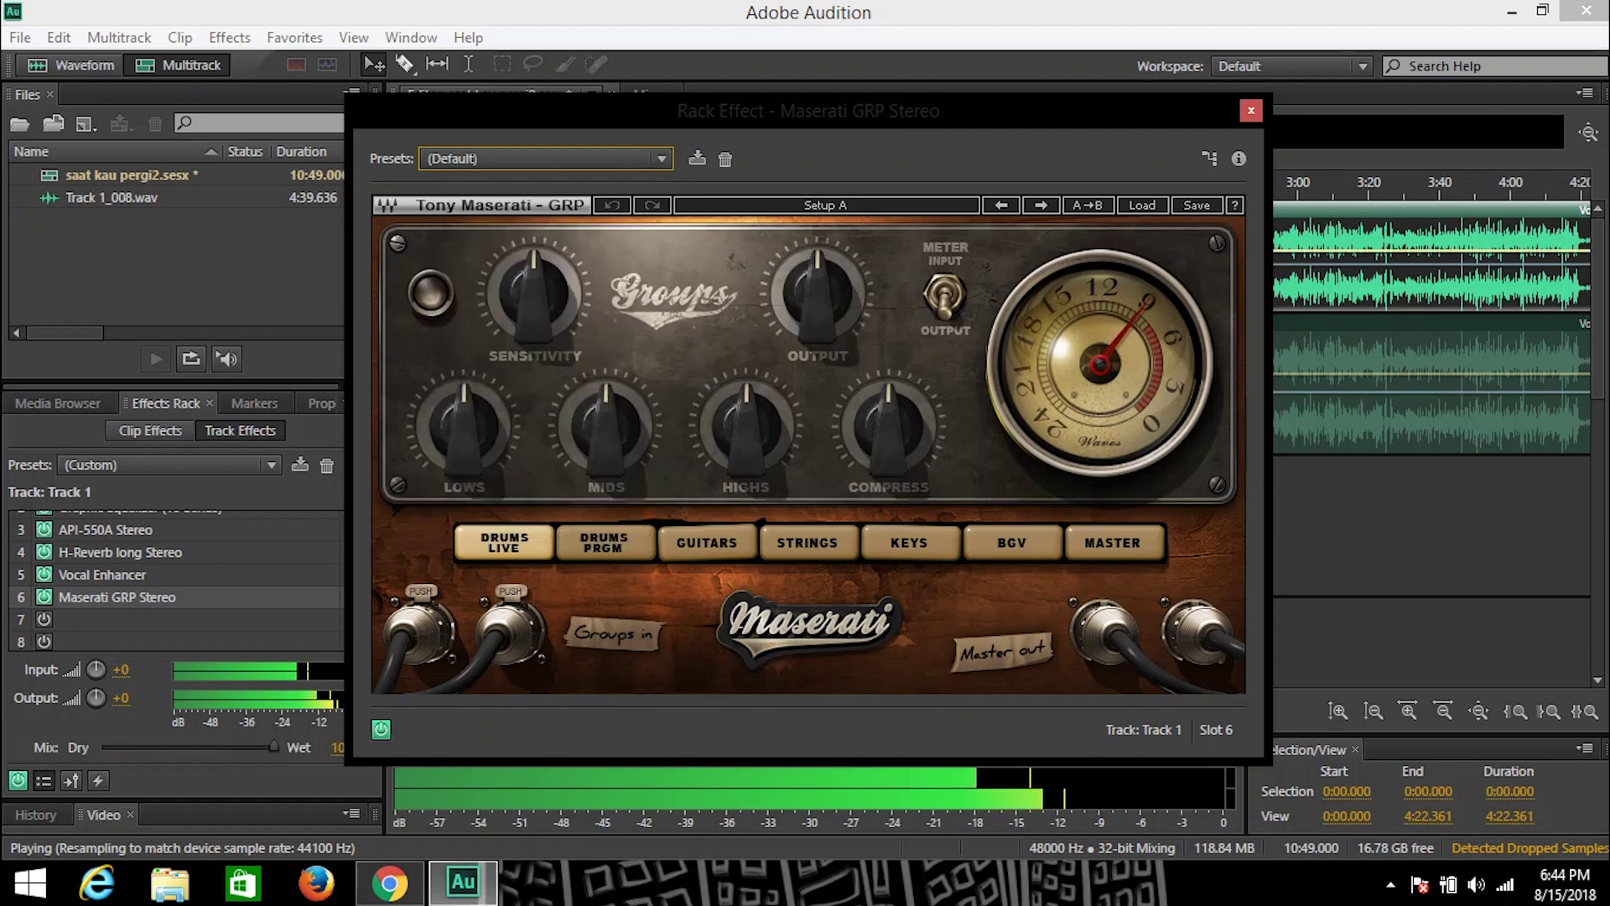
Set the Maserati GRP's Lows to 5.2 and Sensitivity to -6.0, and try adjusting its Mids
left_click_drag(463, 426, 463, 389)
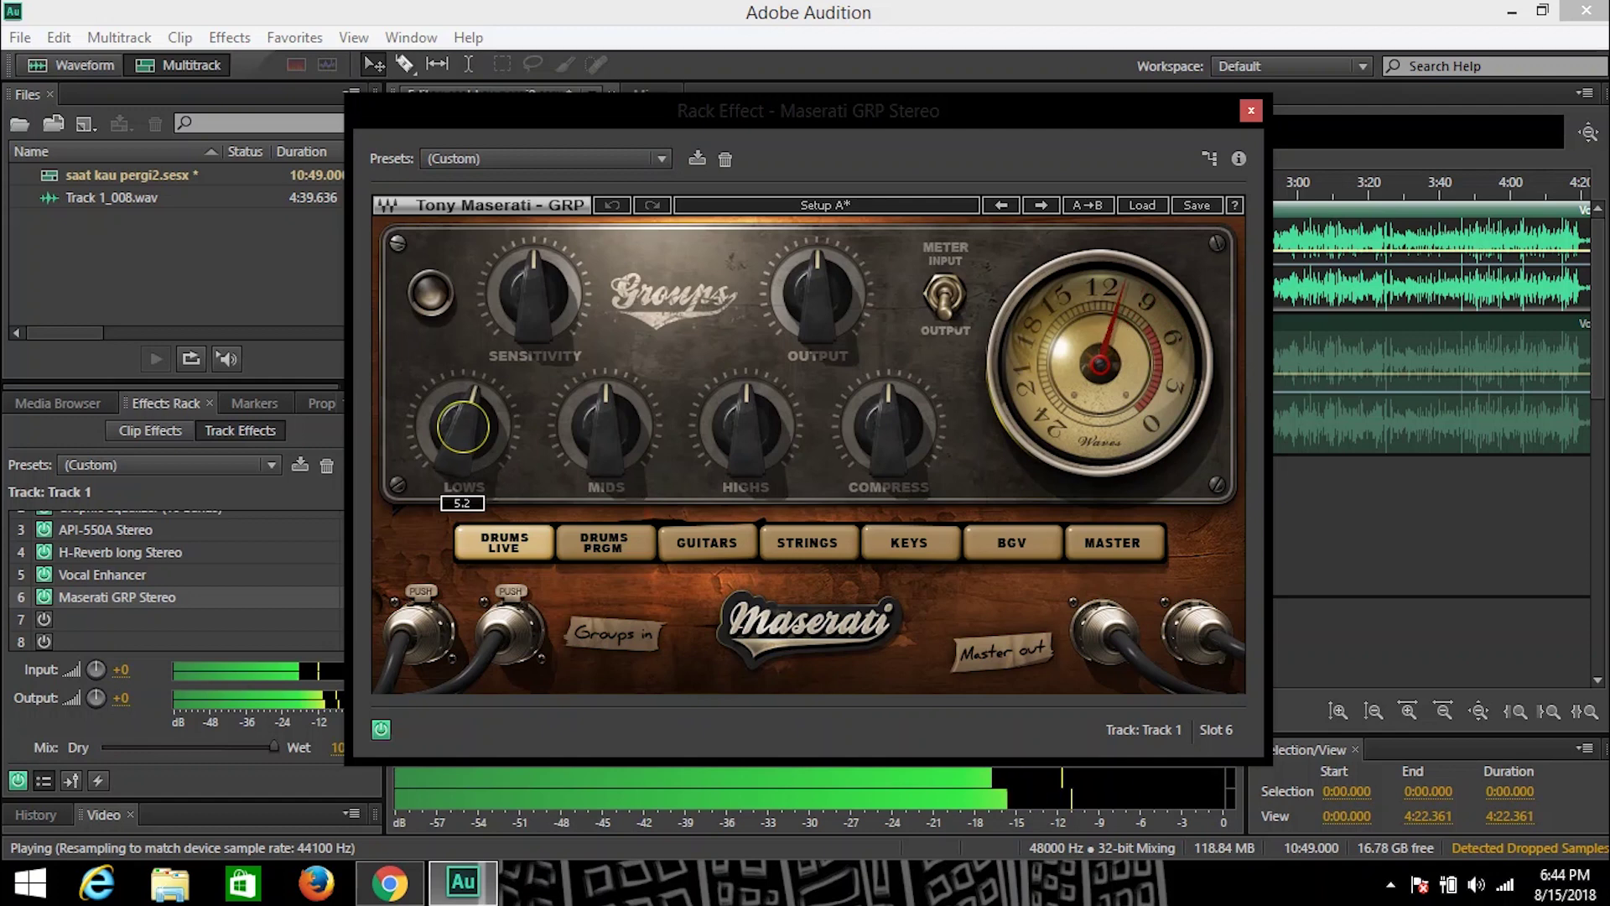
left_click_drag(533, 293, 533, 307)
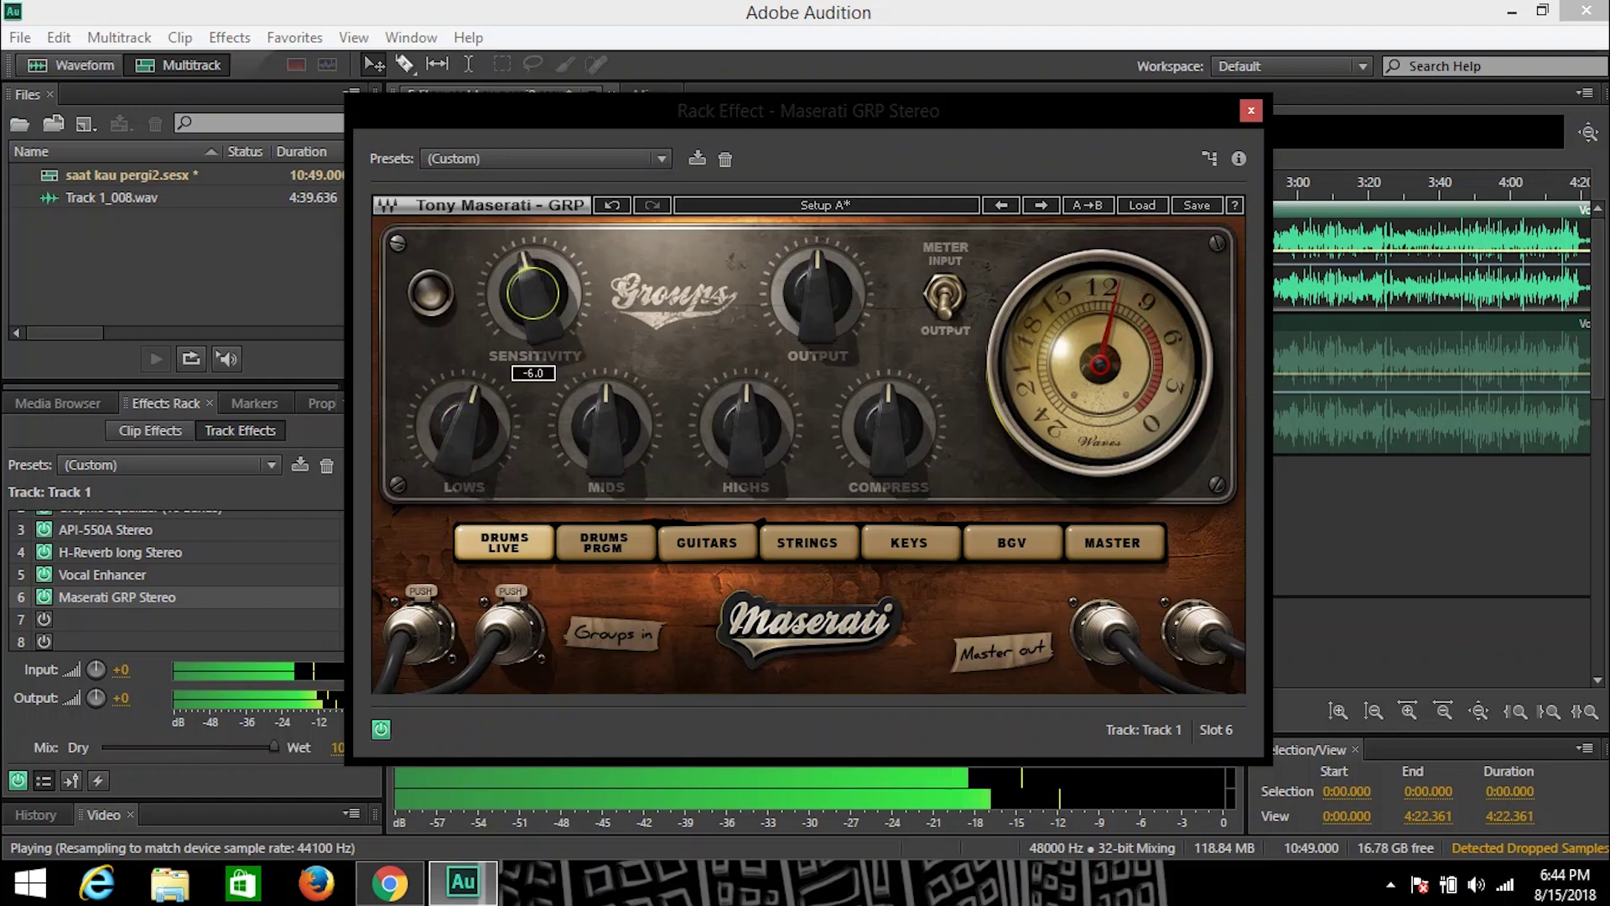
left_click(605, 426)
left_click_drag(605, 426, 605, 436)
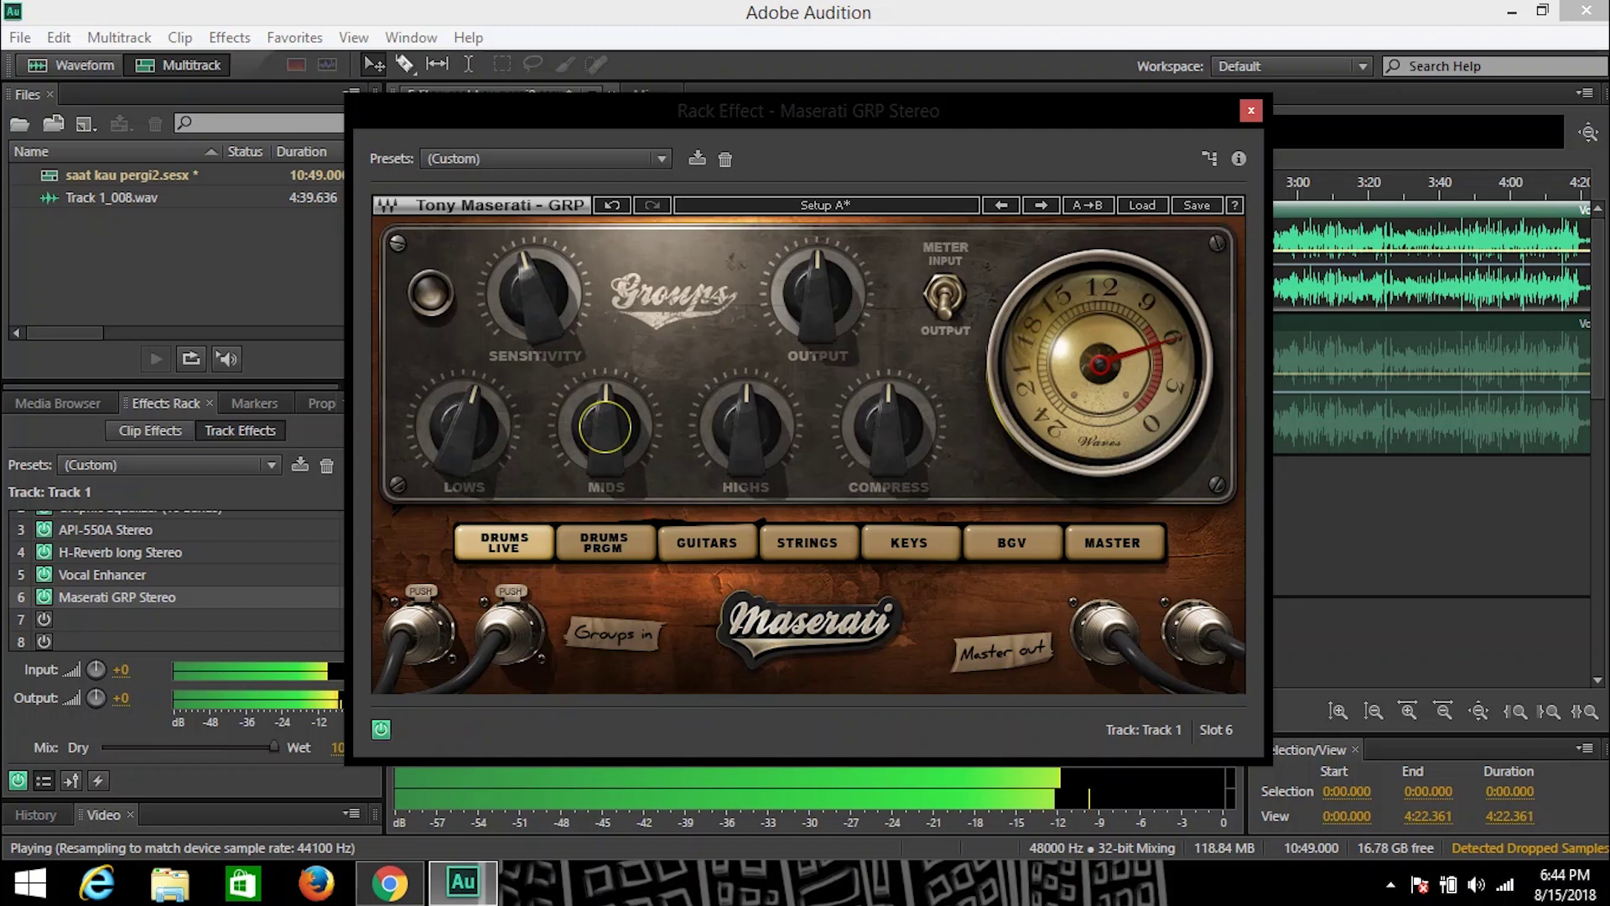
Switch the Maserati GRP to its Guitars mode and set Highs to about 0.4
mouse_move(745, 427)
left_click(708, 542)
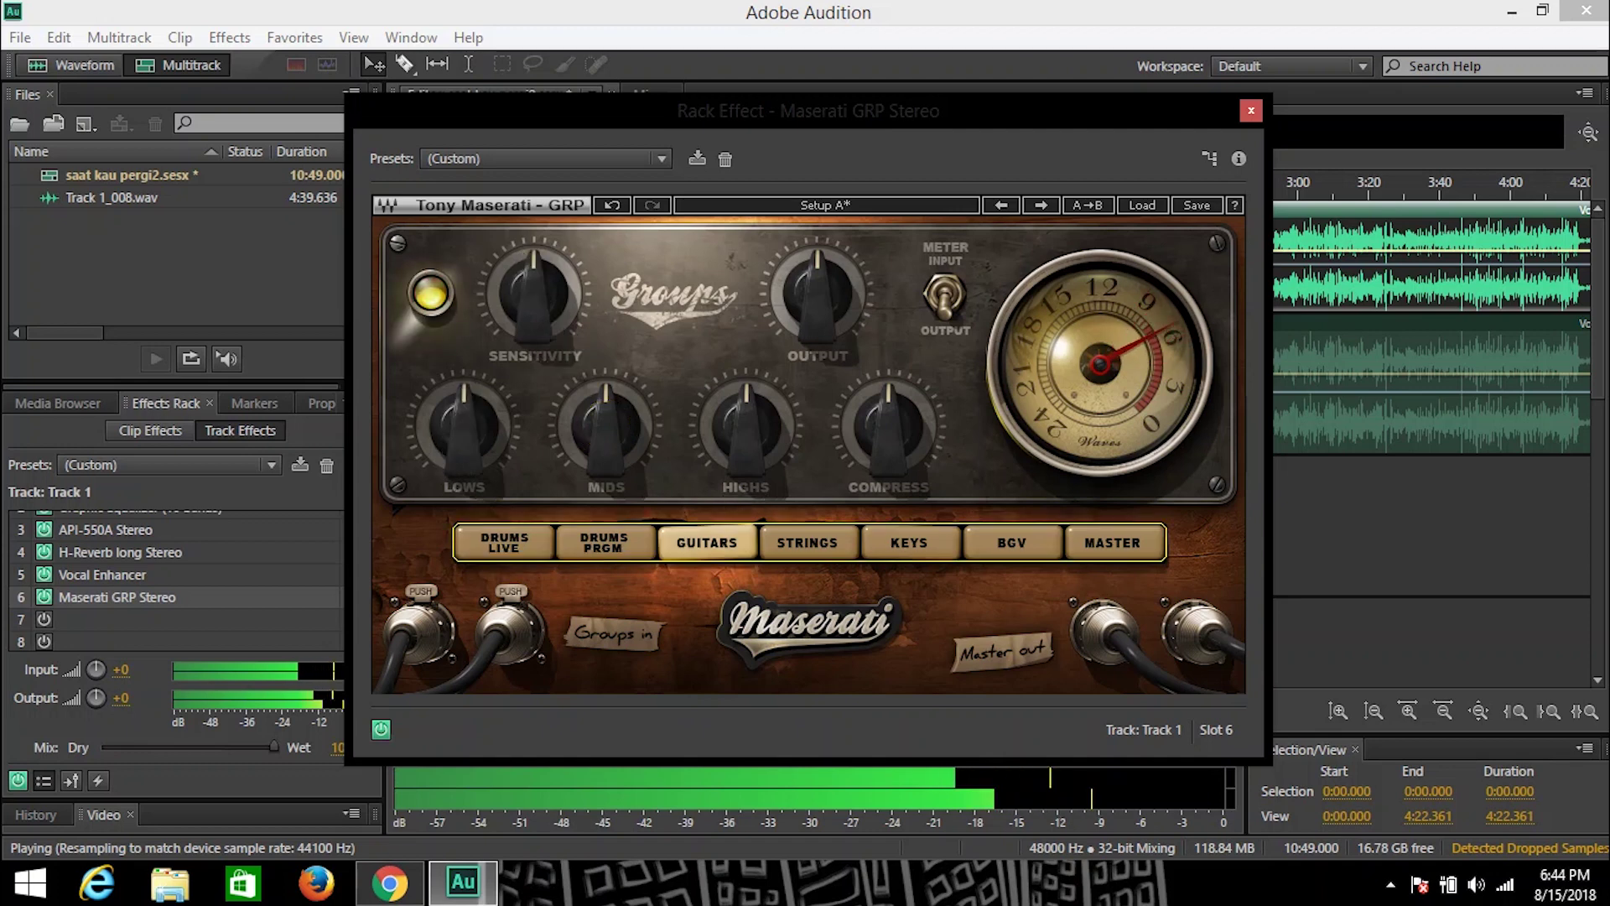
mouse_move(746, 426)
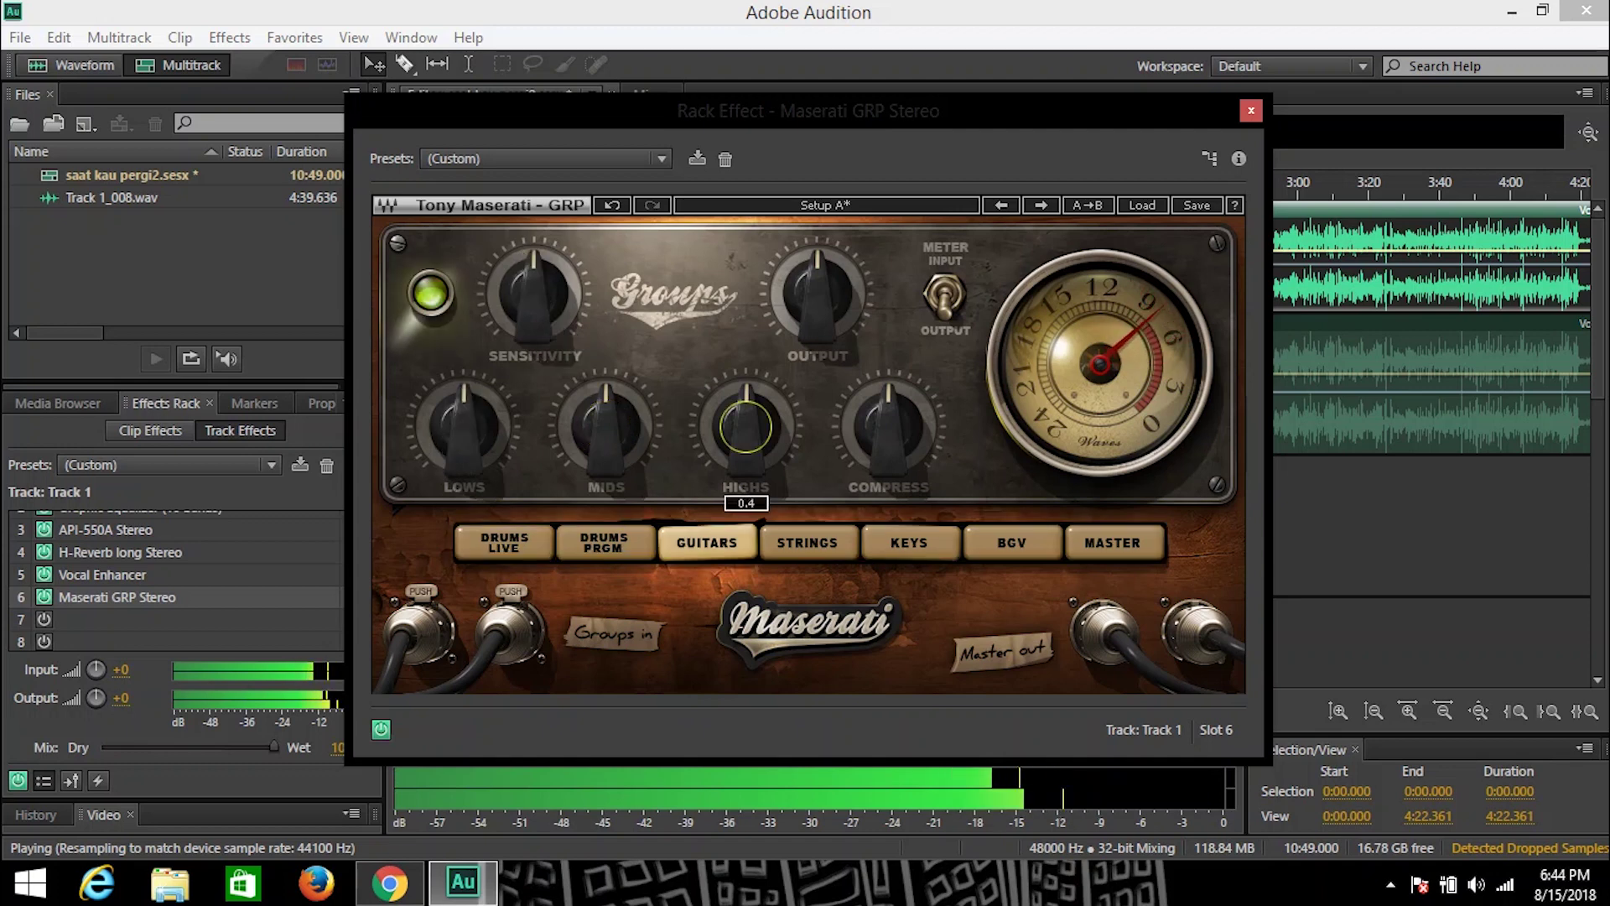
left_click_drag(746, 426, 745, 423)
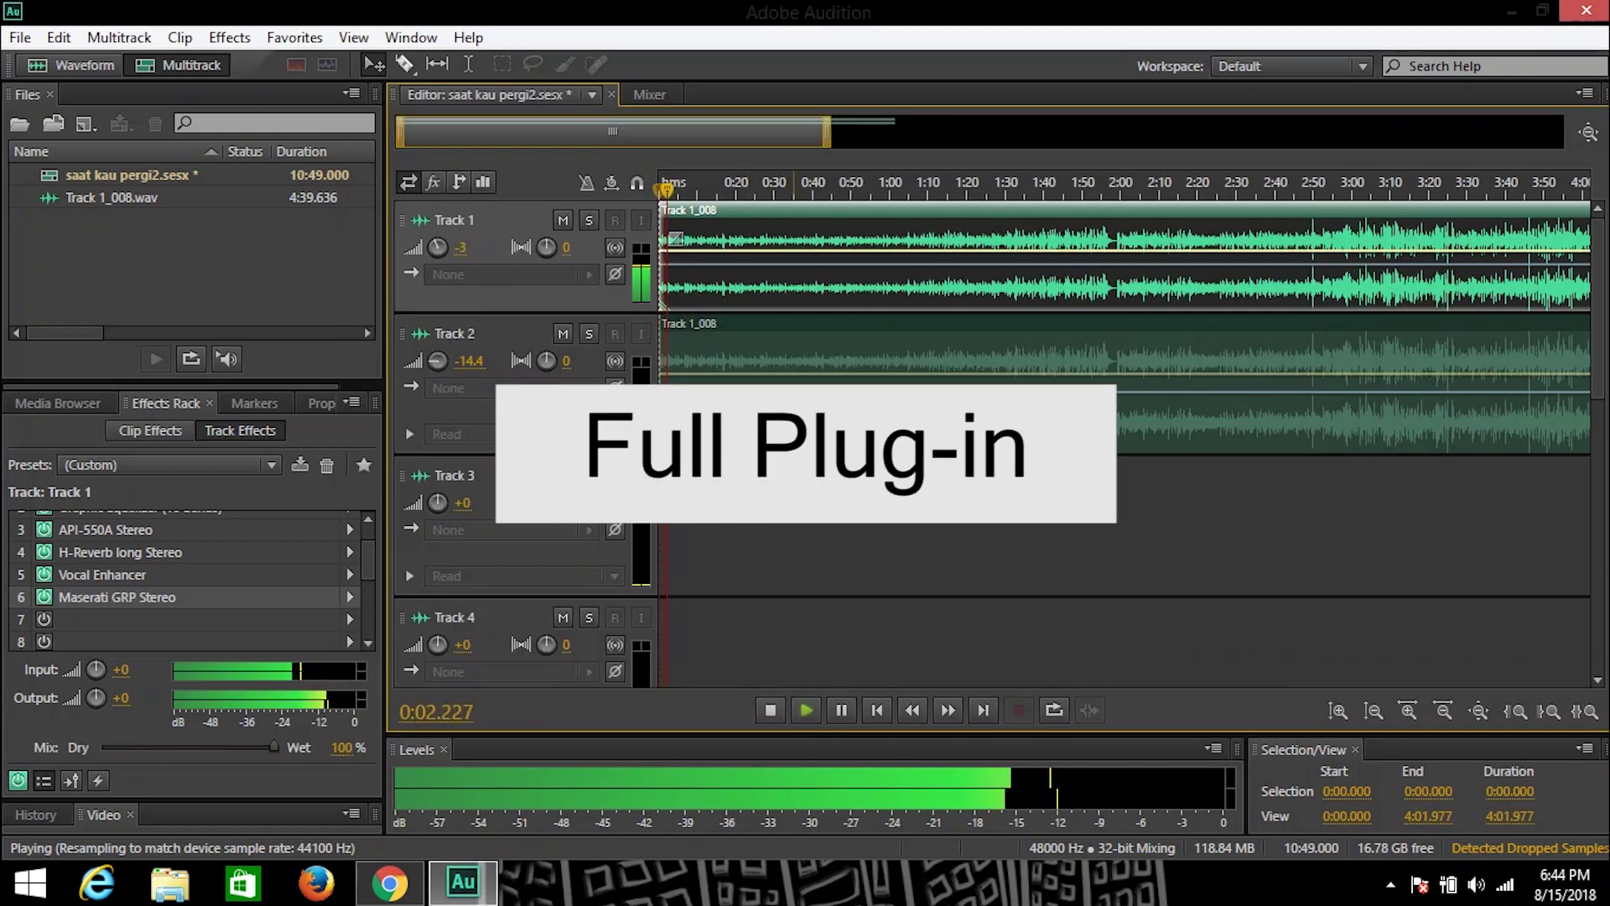
key("equal")
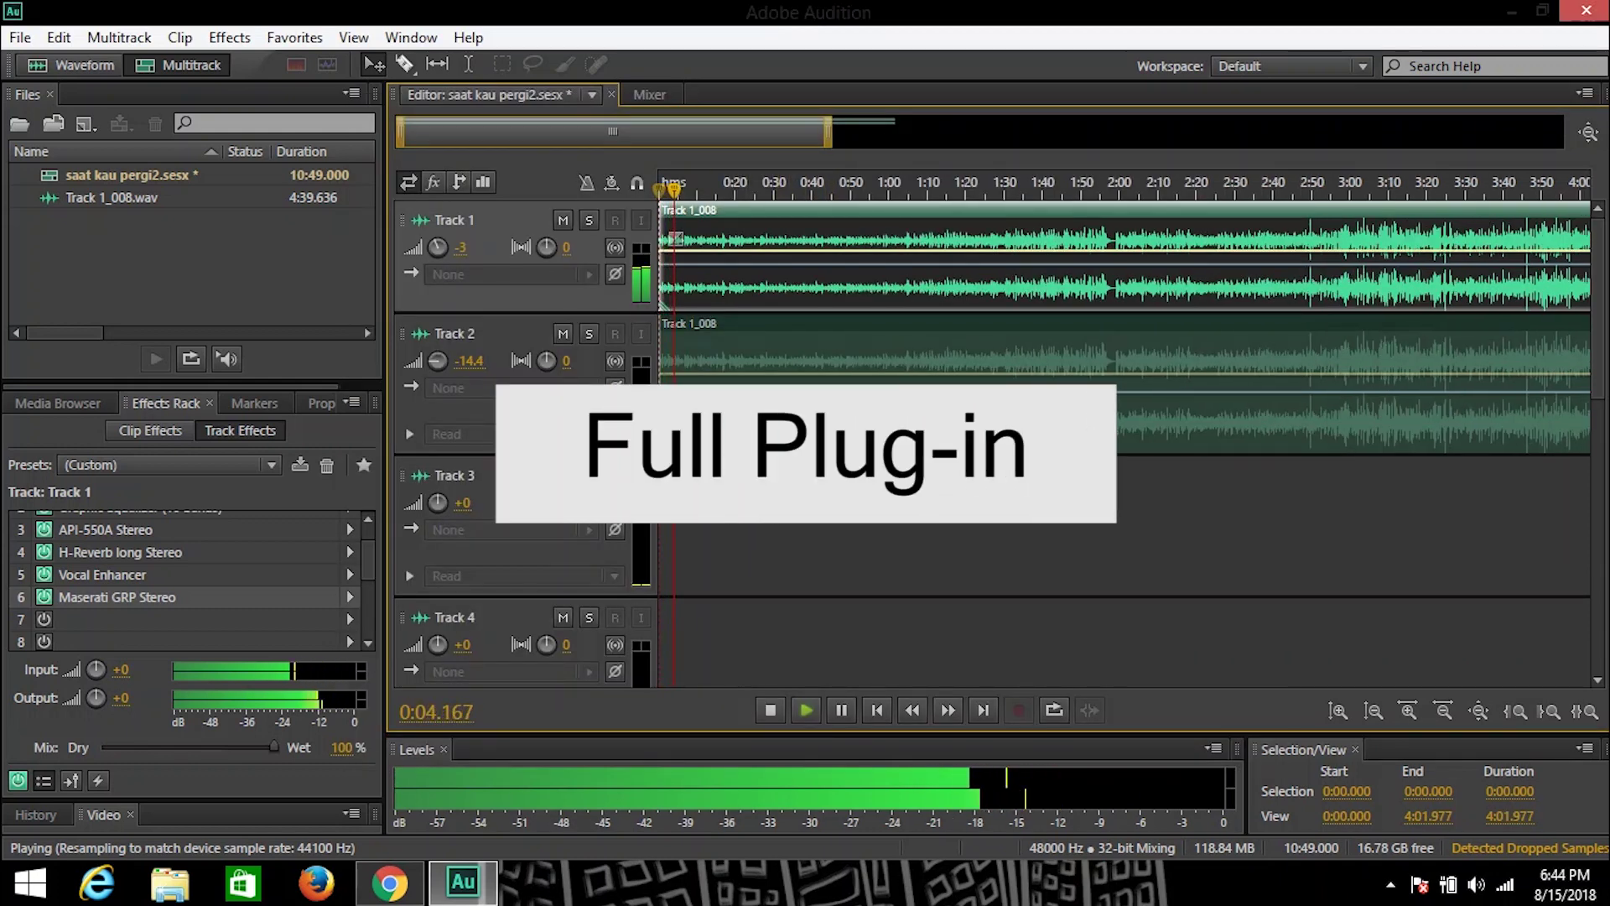
key("equal")
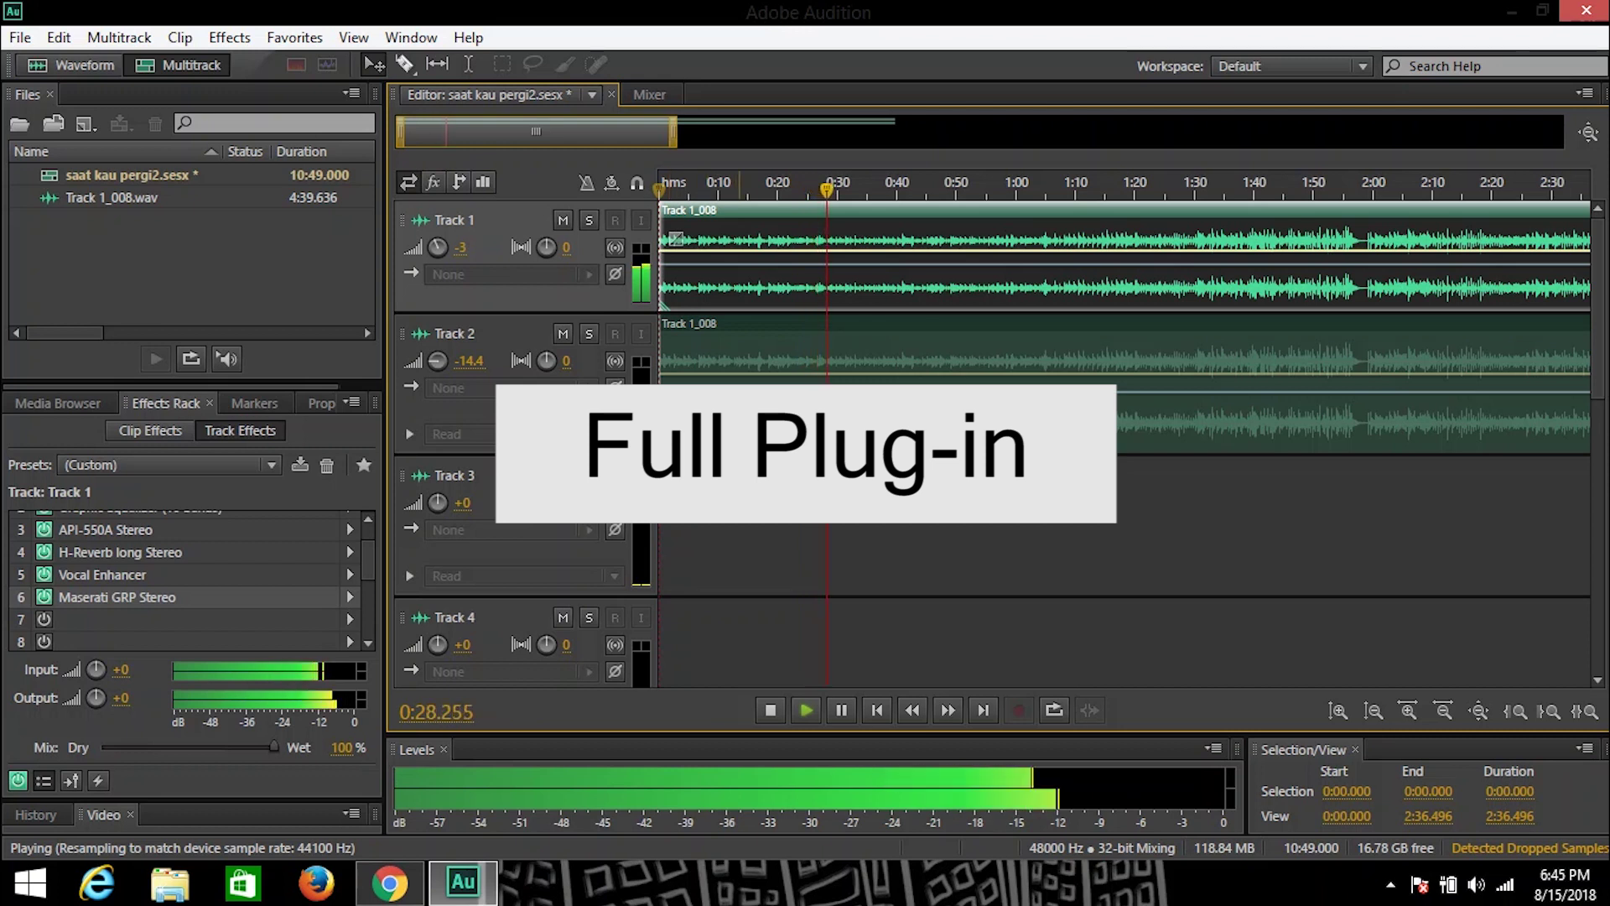
Bypass all six Track 1 rack effects, from Mastering through Maserati GRP Stereo, during playback to hear the unprocessed sound
left_click(368, 561)
left_click_drag(368, 560, 368, 548)
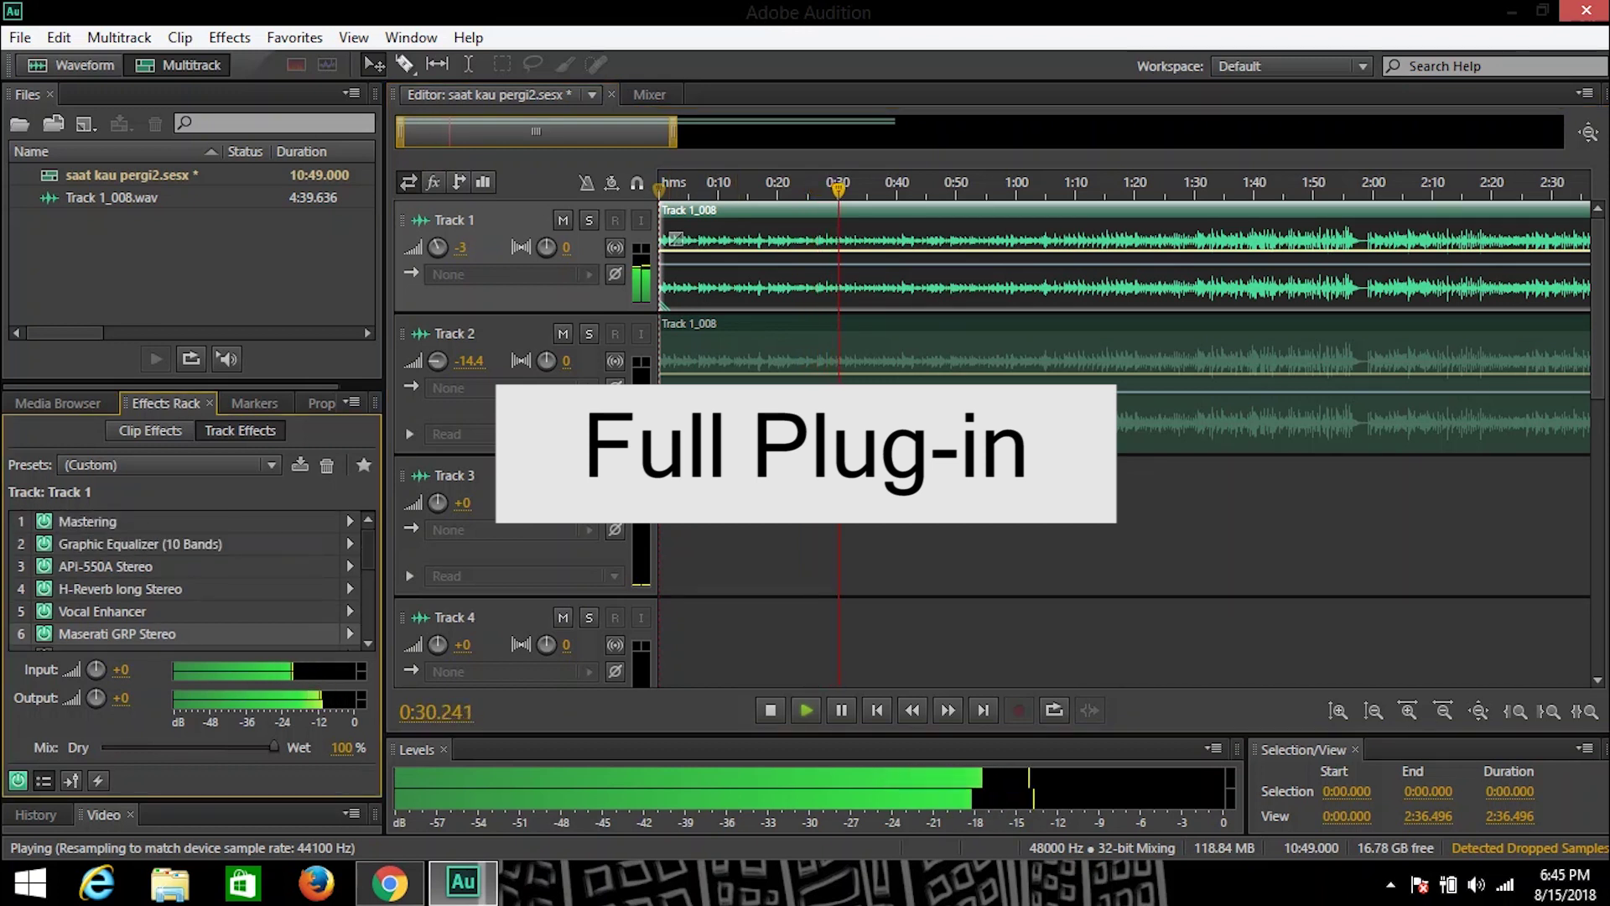
left_click(44, 544)
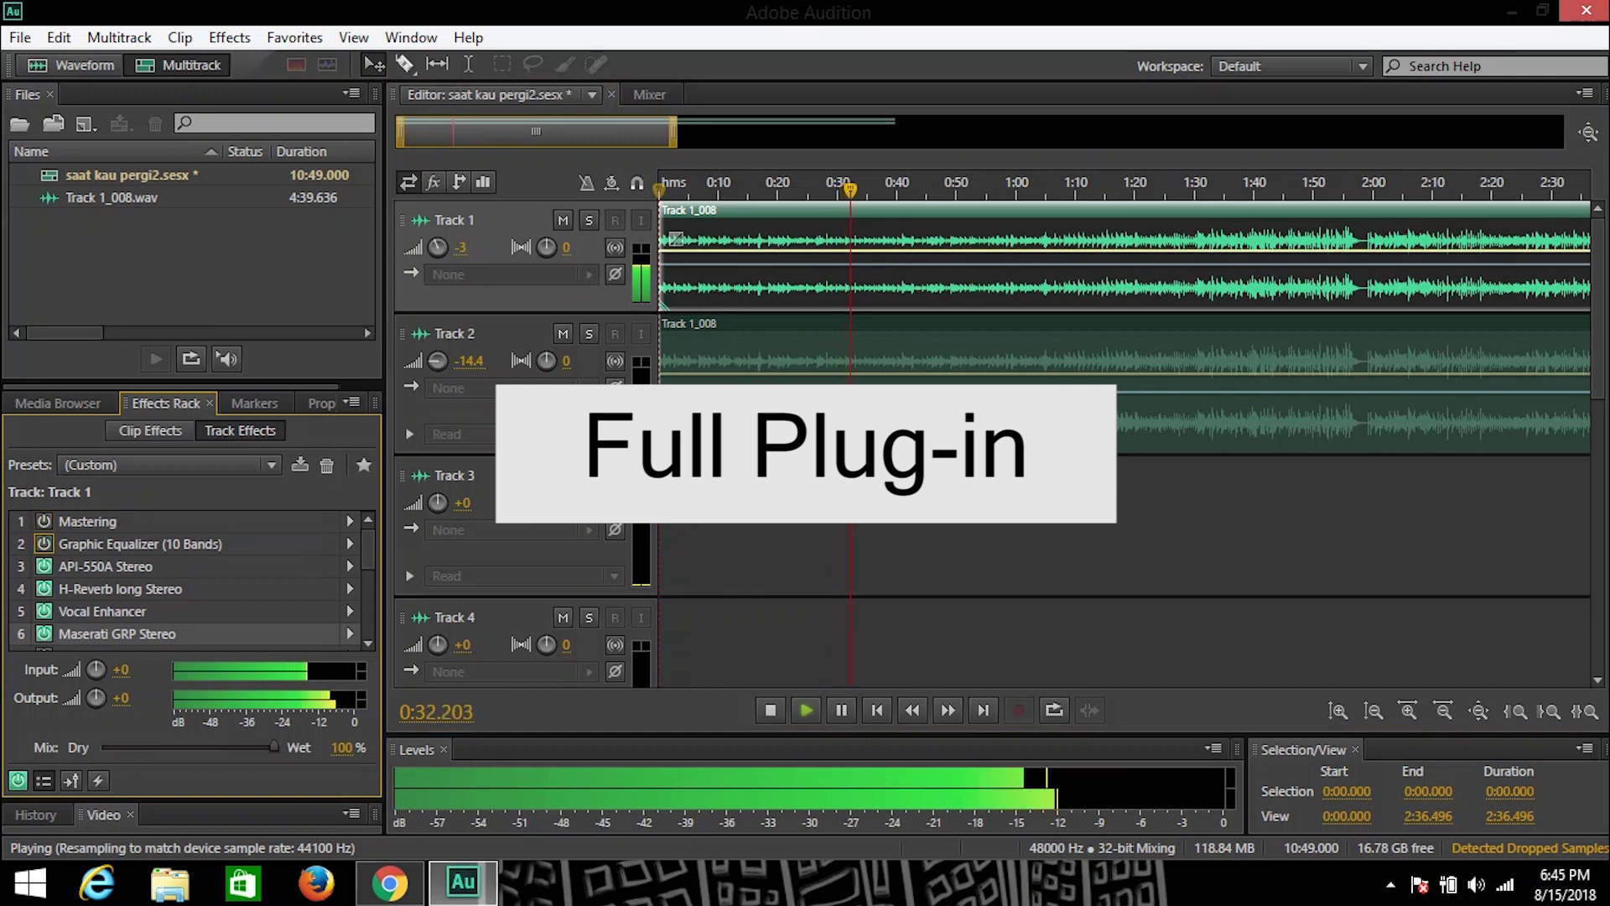
left_click(45, 567)
left_click(45, 590)
left_click(44, 611)
left_click(43, 611)
left_click(43, 633)
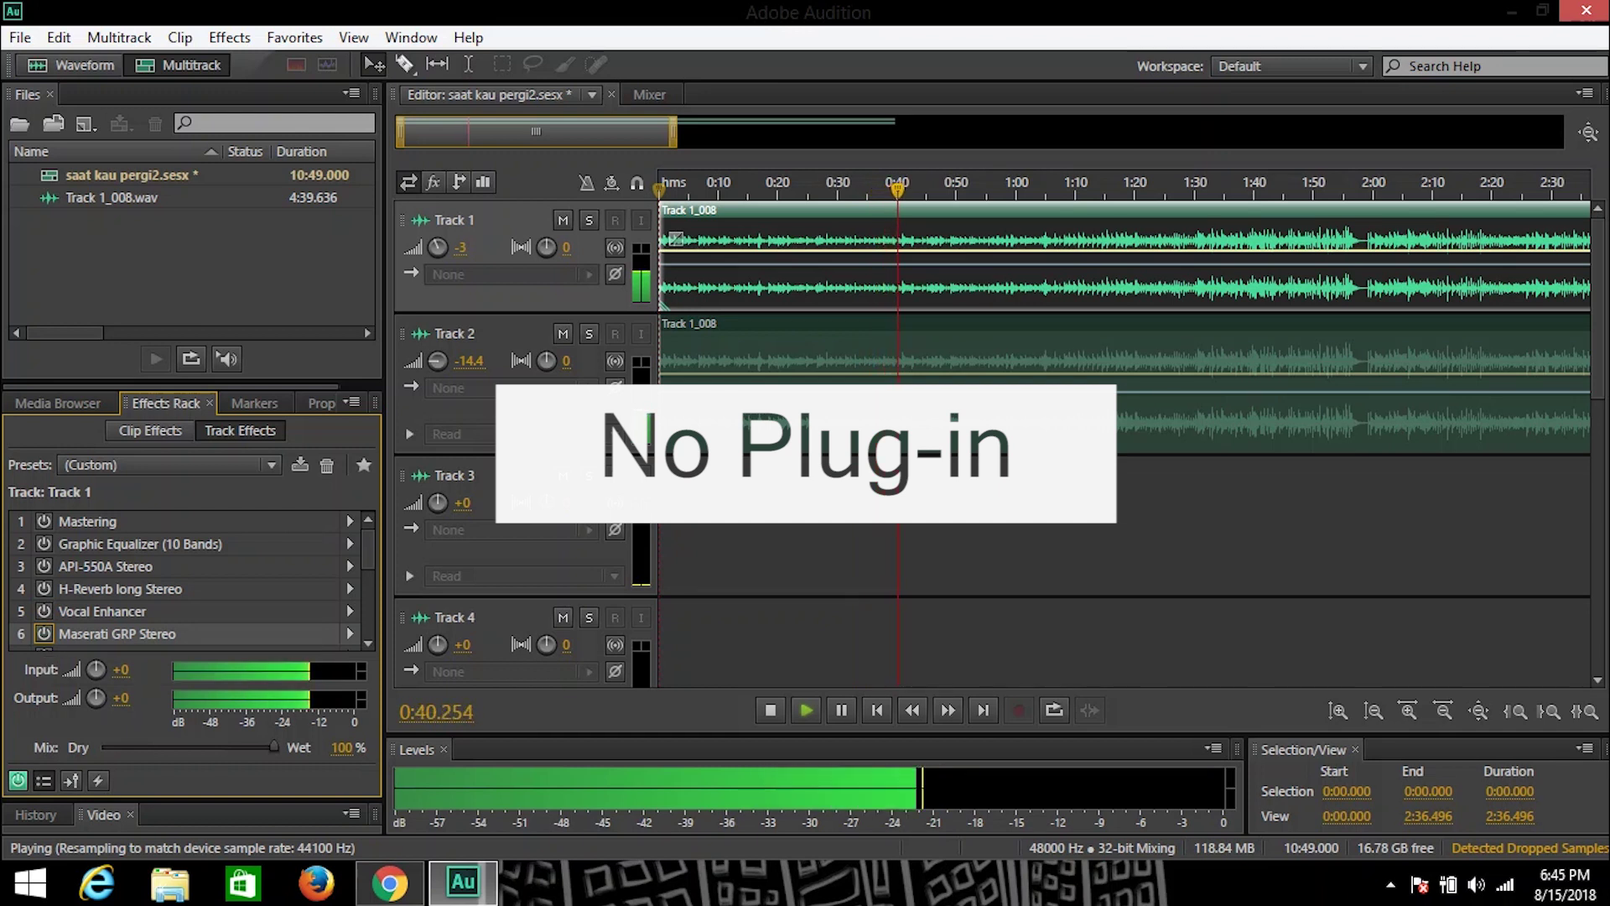
Re-enable all six Track 1 rack effects, from Maserati GRP Stereo back up to Mastering, to hear the processed sound
left_click(43, 633)
left_click(43, 611)
left_click(44, 588)
left_click(44, 565)
left_click(44, 544)
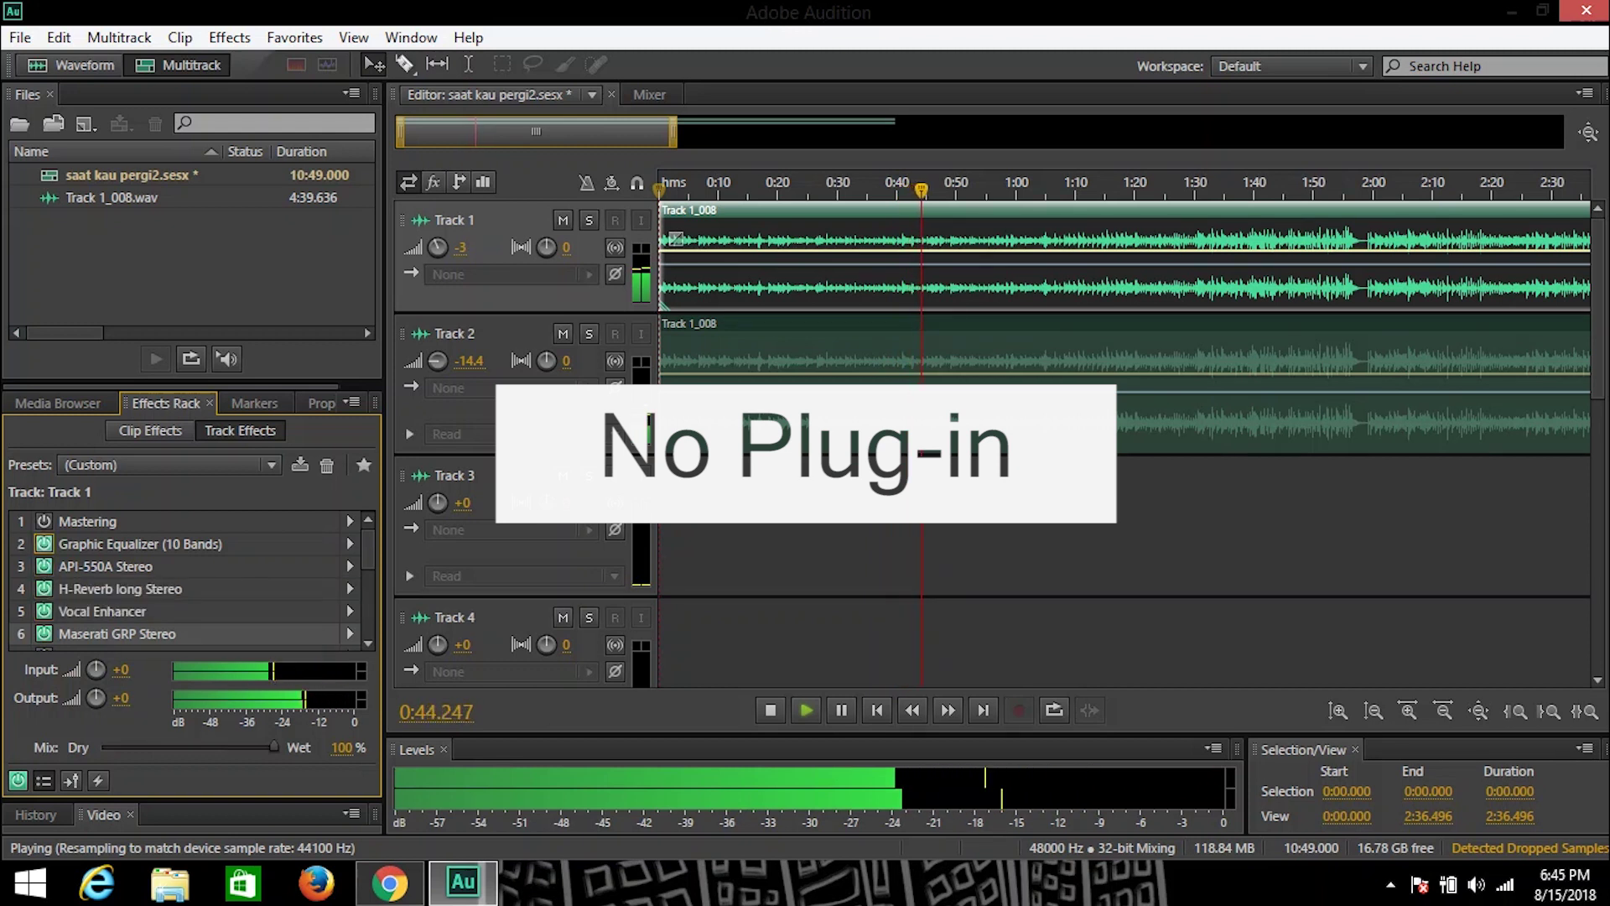
left_click(44, 521)
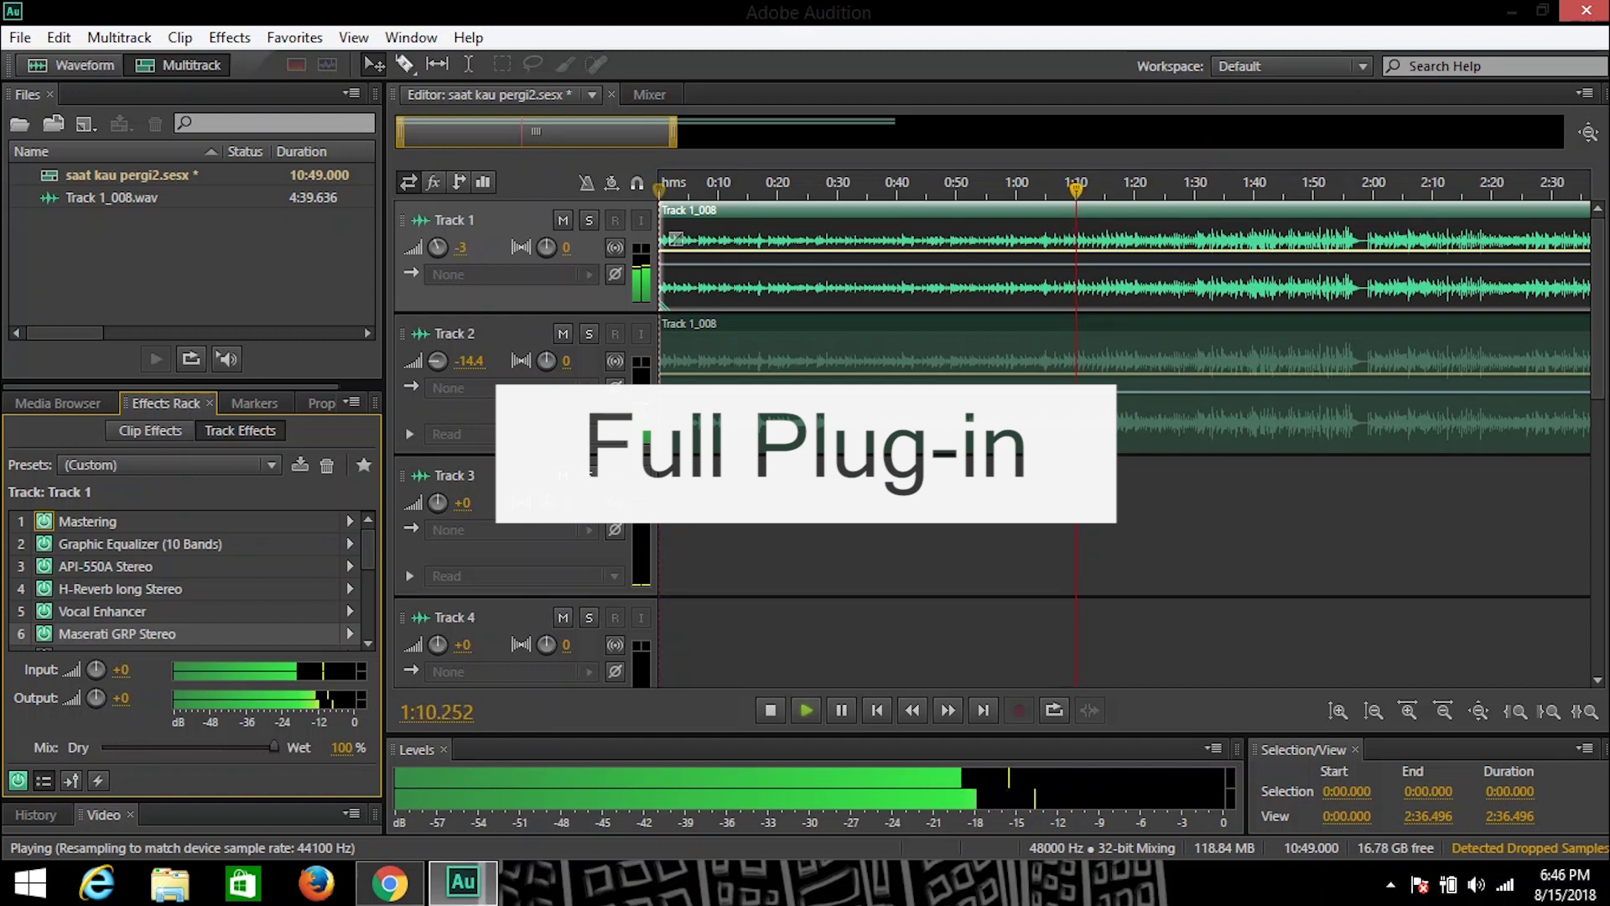
Switch off Track 1's six rack effects again one by one during playback for a second before-and-after comparison
left_click(44, 521)
left_click(44, 545)
left_click(44, 566)
left_click(43, 589)
left_click(43, 611)
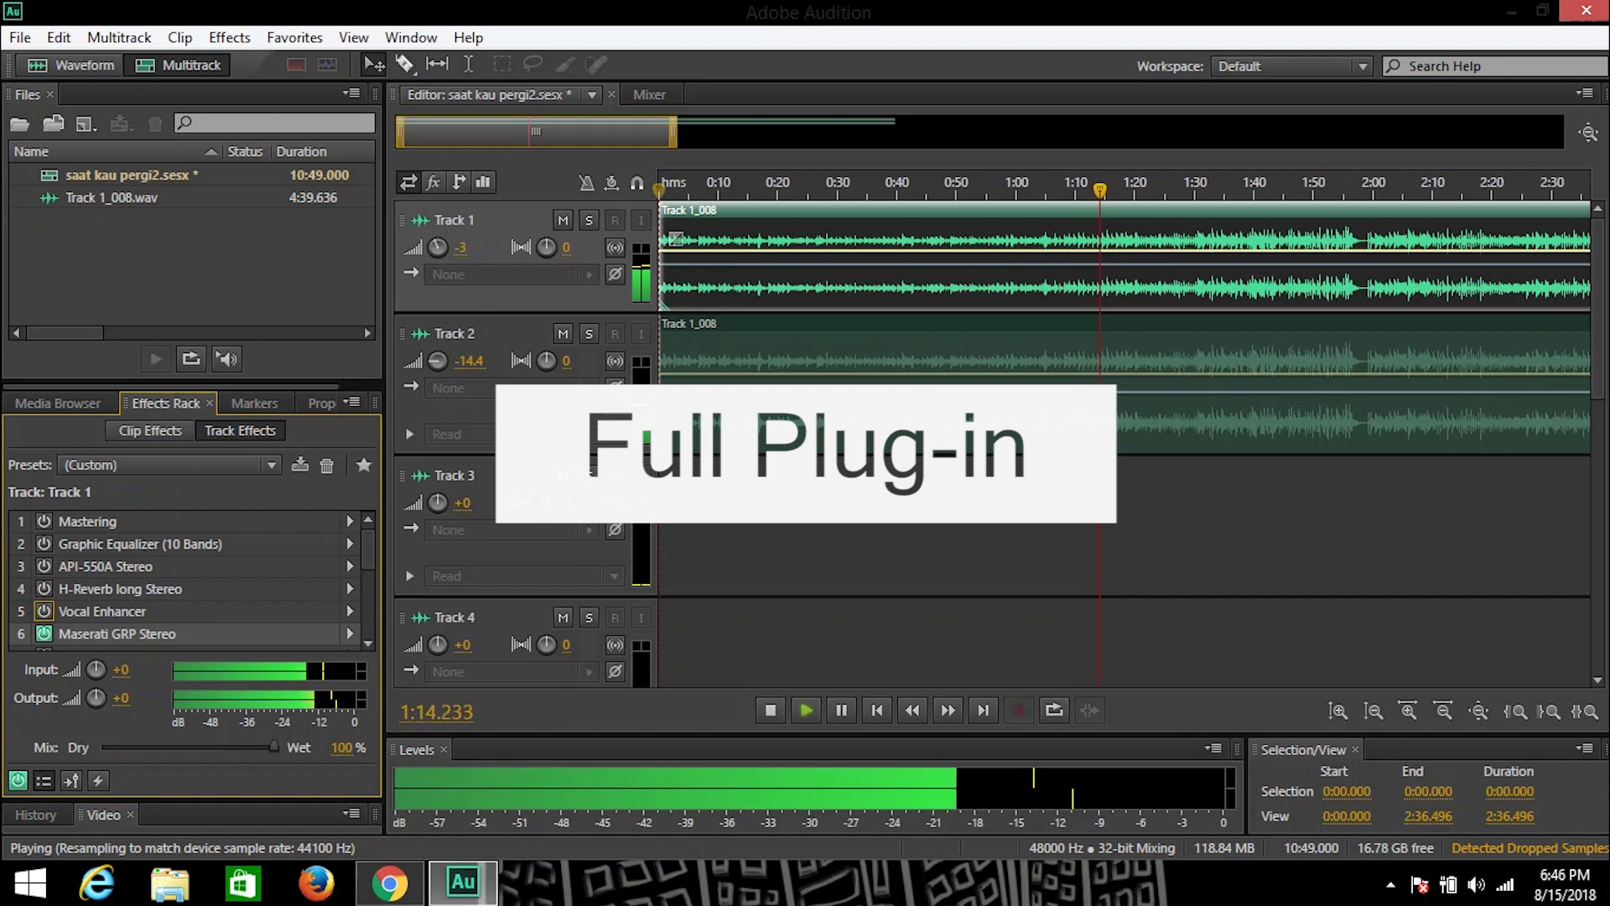
left_click(43, 633)
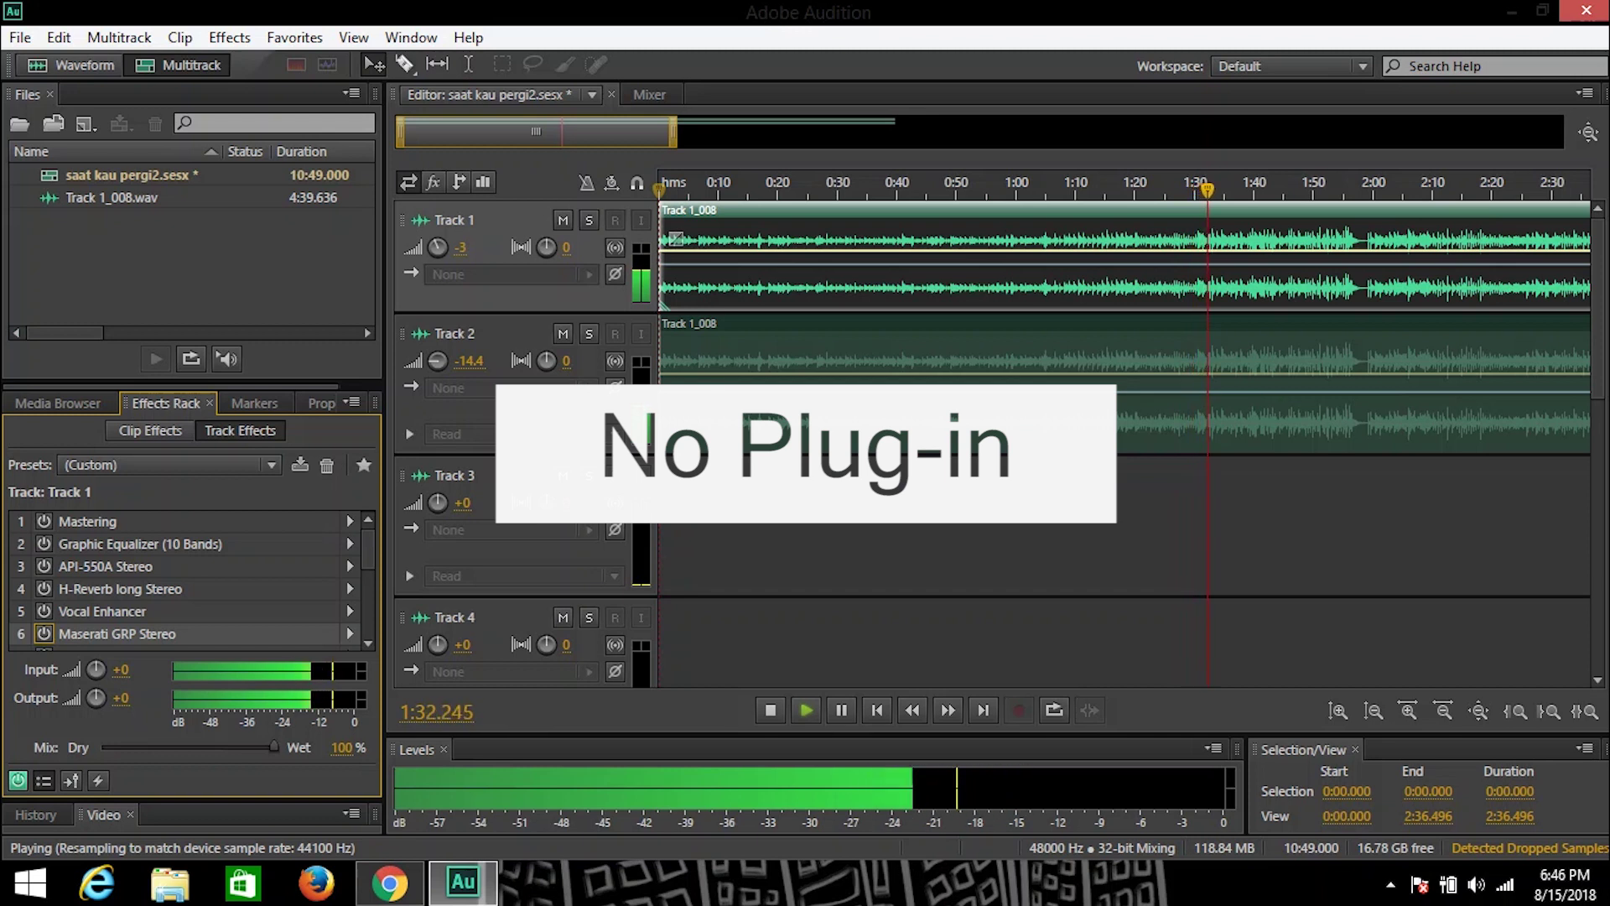
Turn all six Track 1 rack effects back on, from Maserati GRP Stereo up to Mastering, to finish the second comparison
left_click(44, 610)
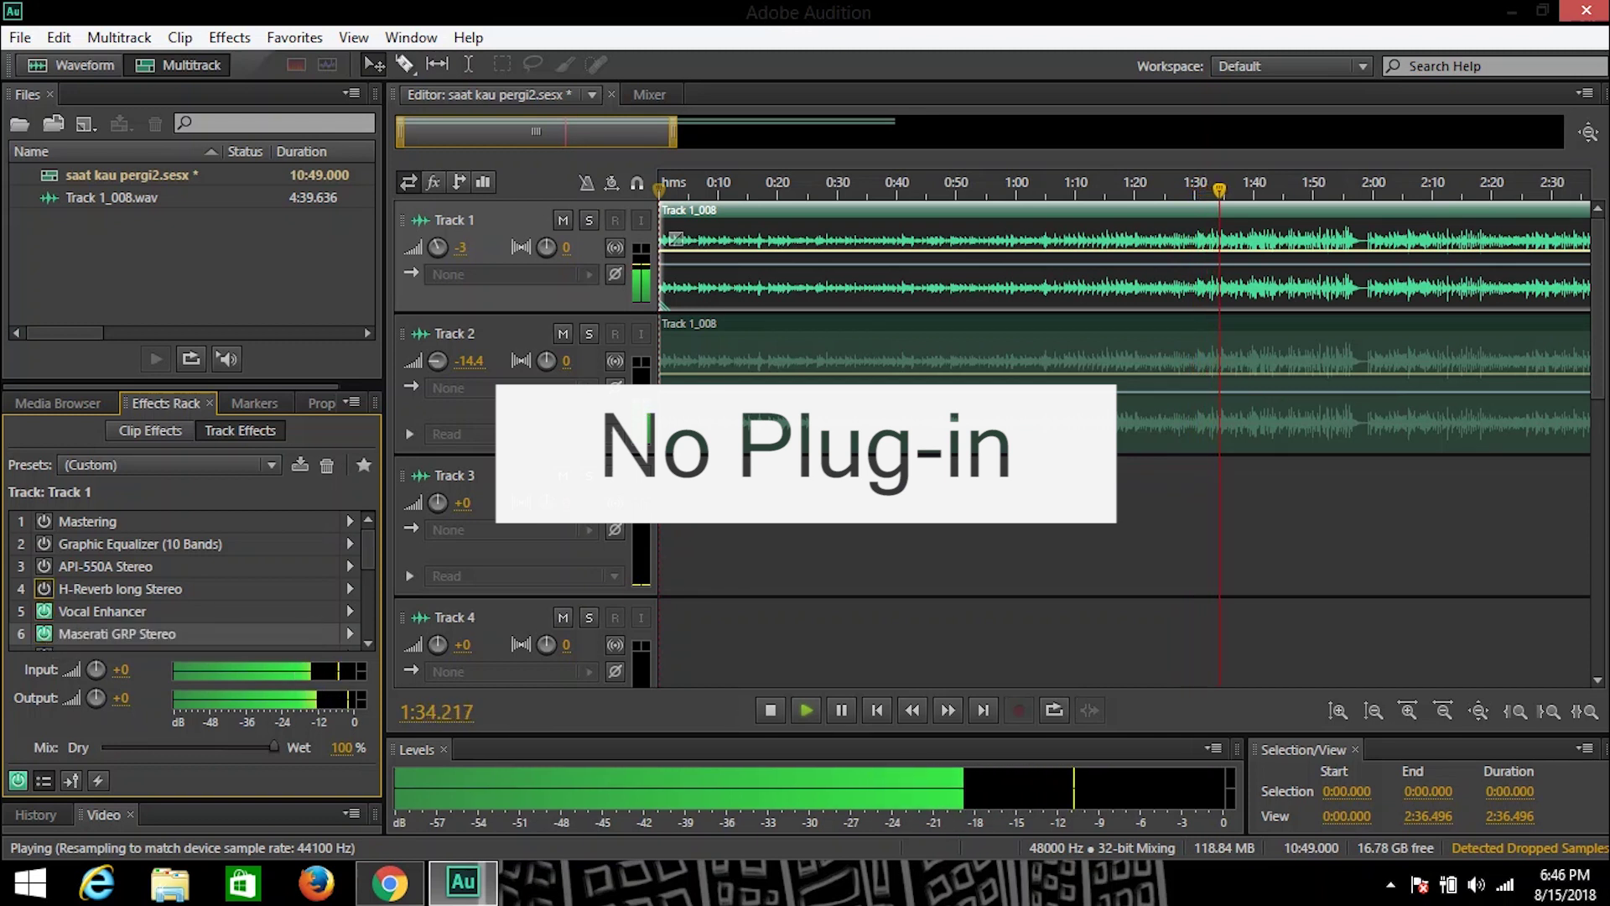
left_click(44, 588)
left_click(44, 566)
left_click(43, 544)
left_click(44, 520)
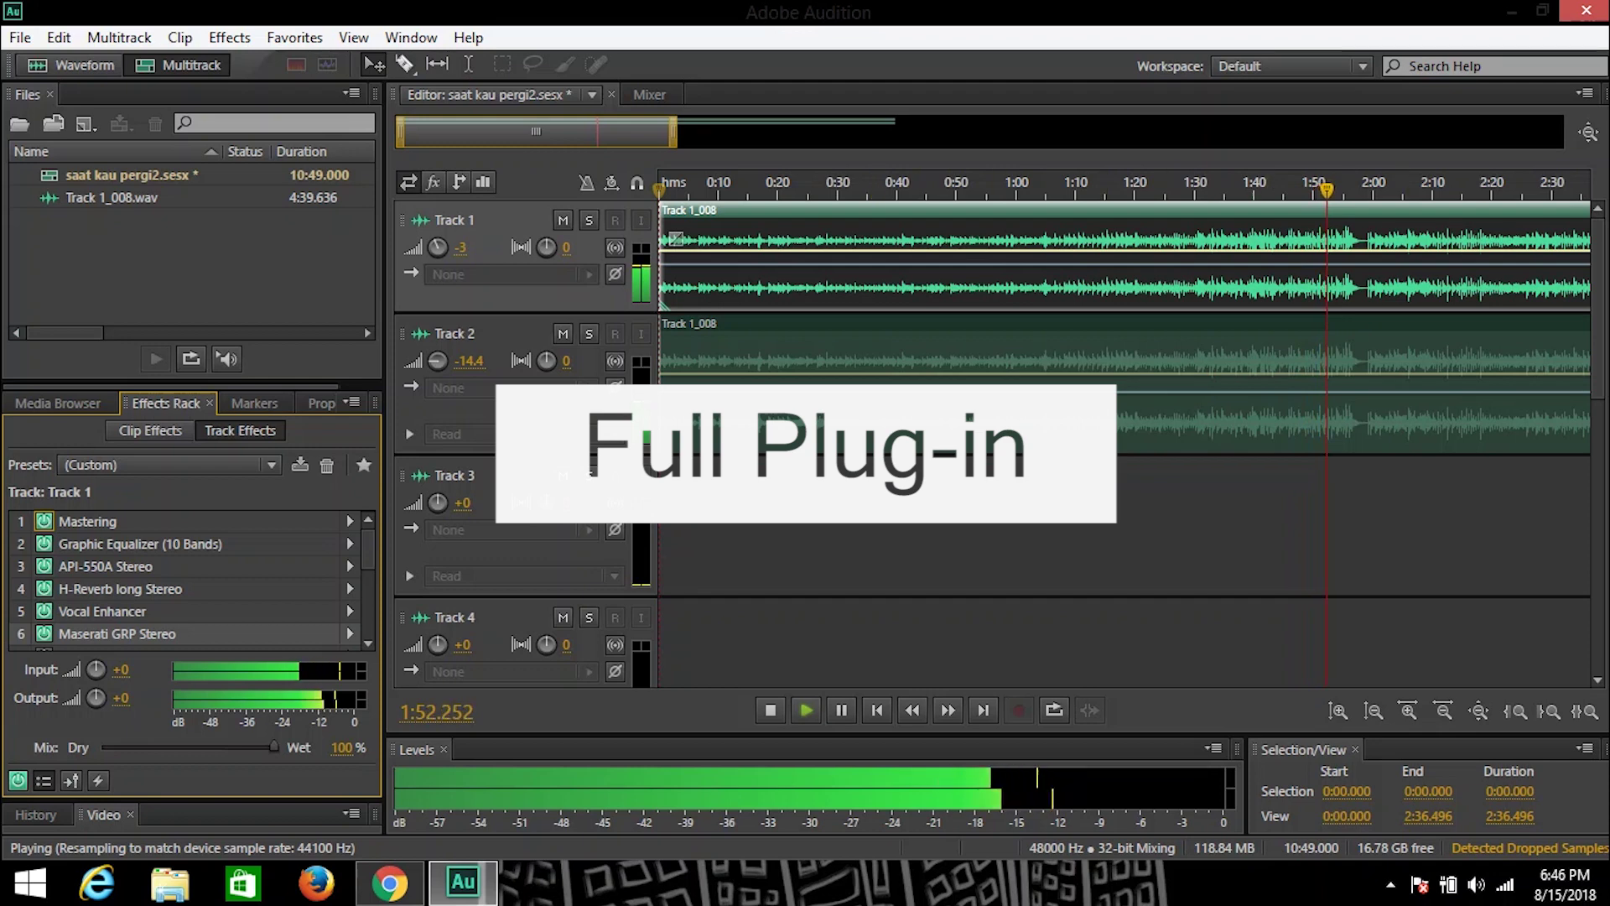
scroll(1328, 131, "up", 1)
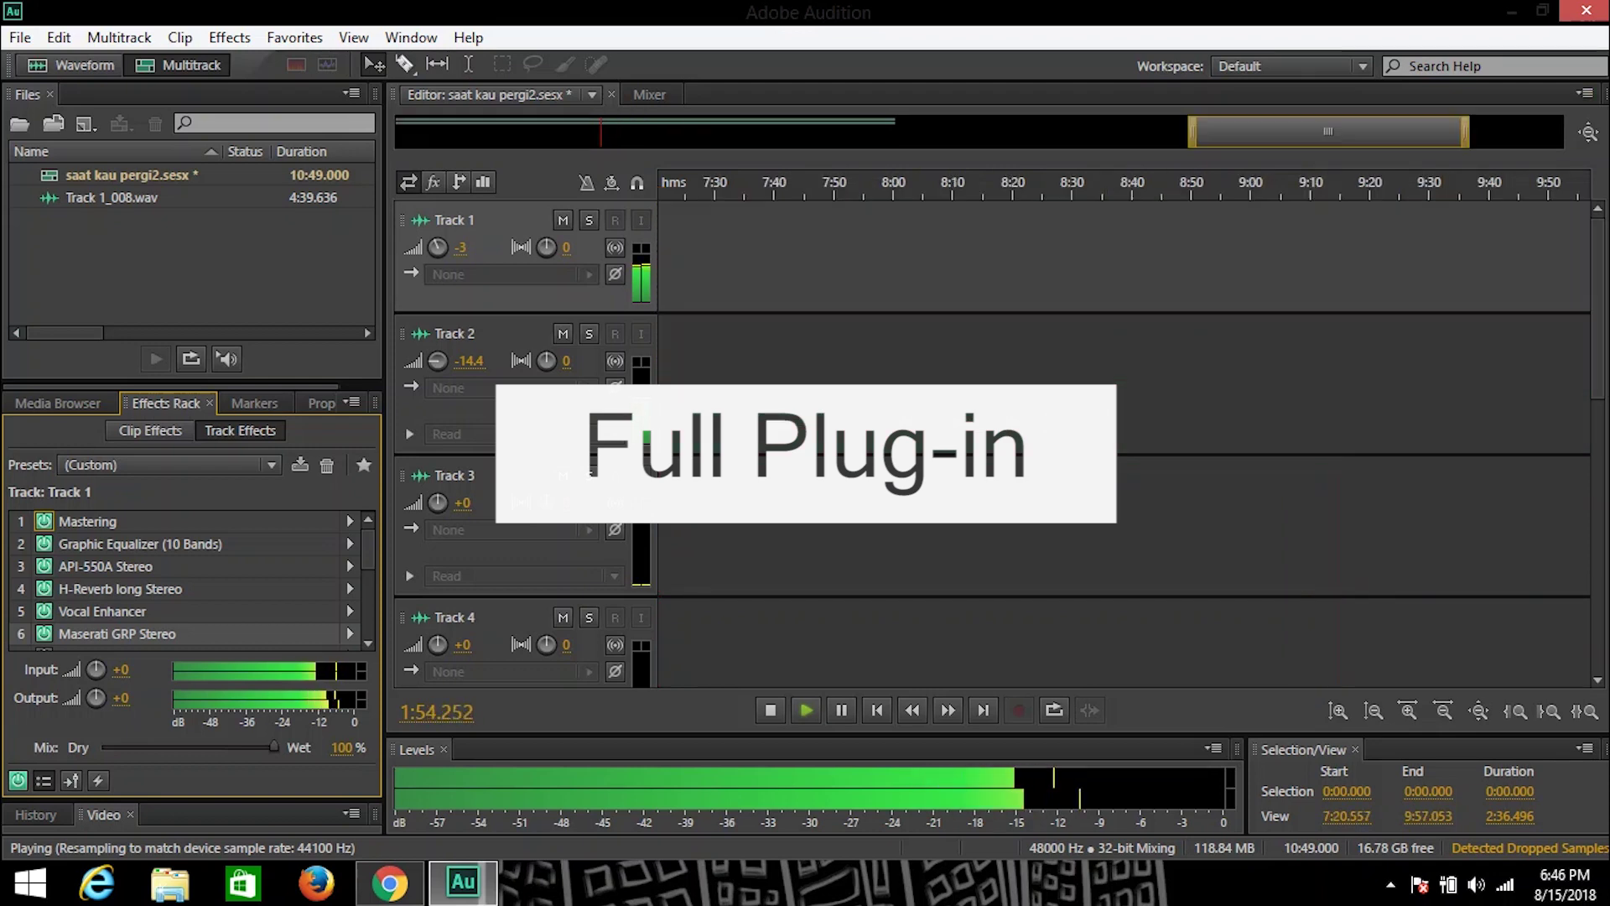
left_click_drag(1327, 131, 621, 132)
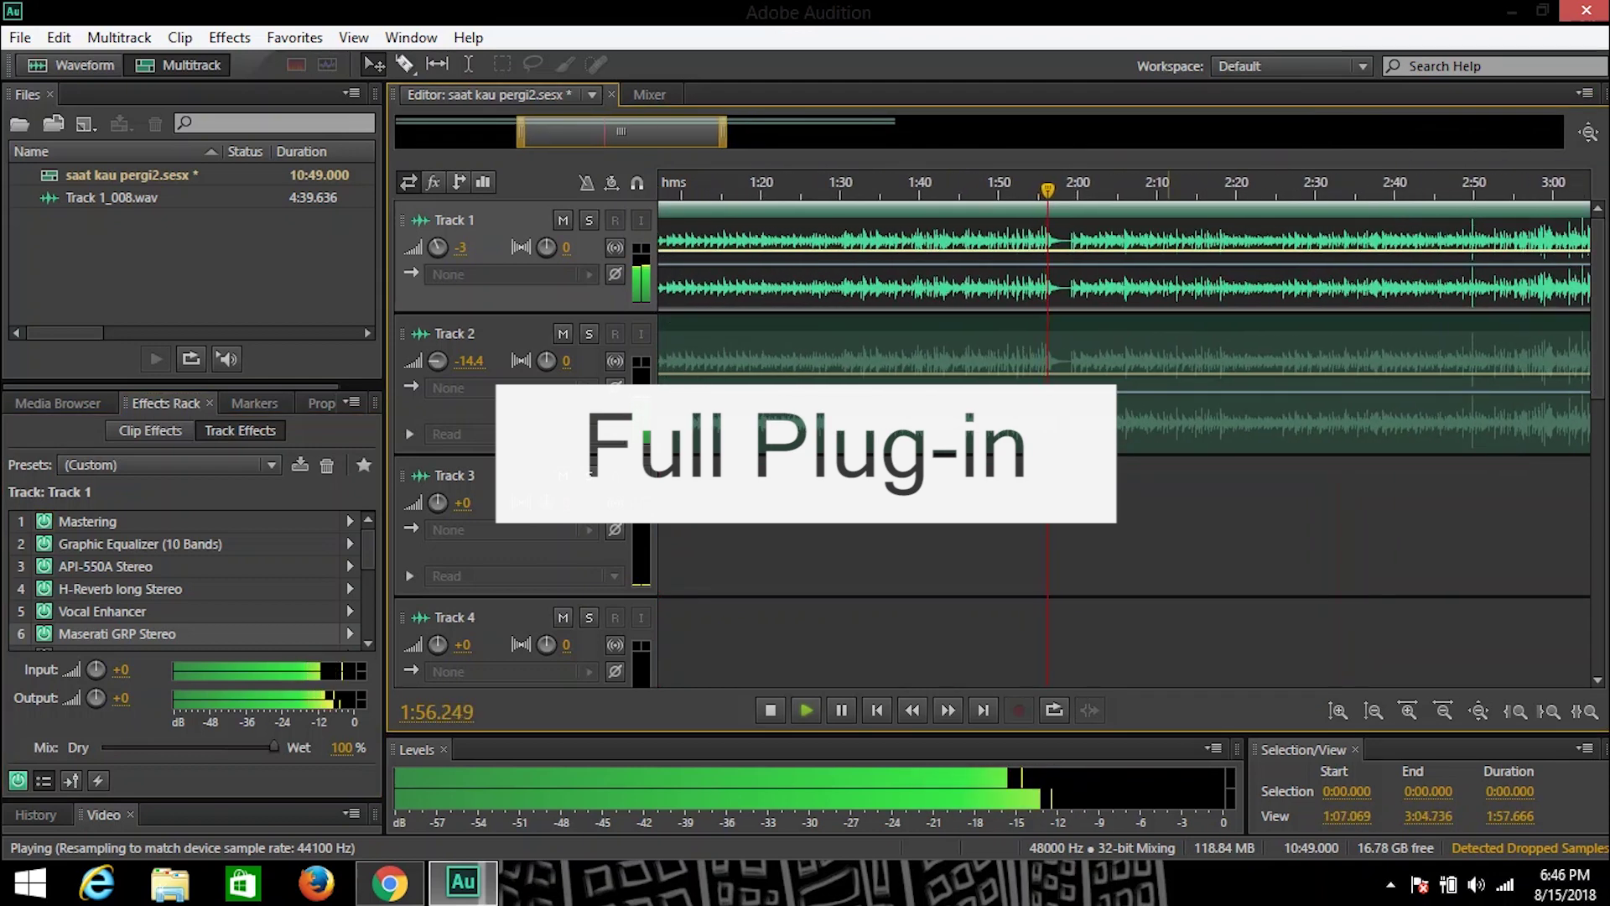